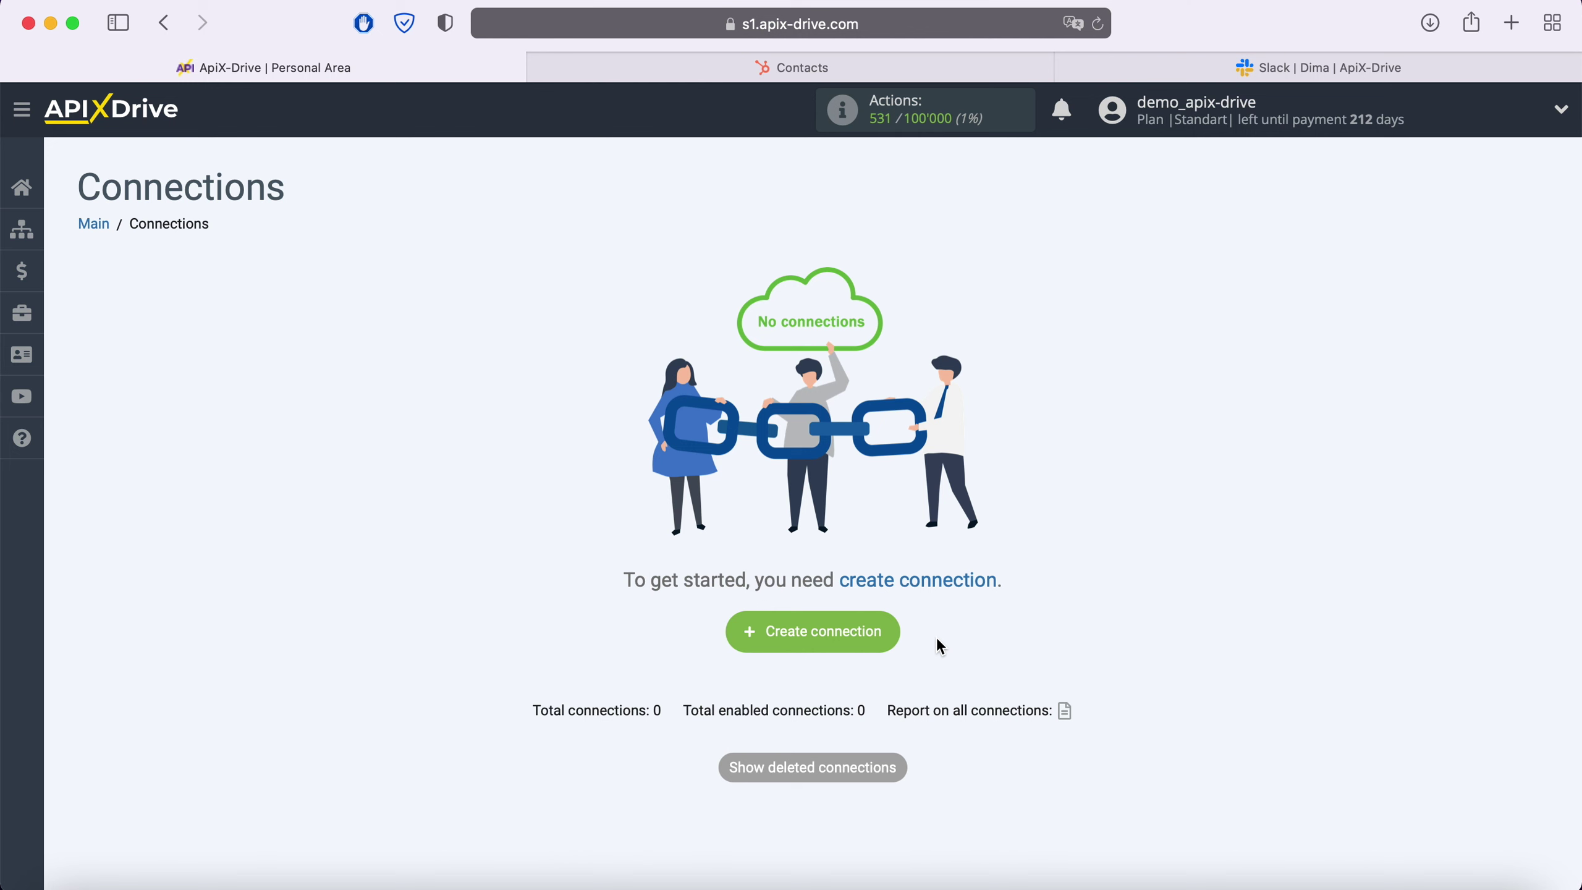
# Start a new connection with Hubspot as the data source system
pyautogui.click(887, 632)
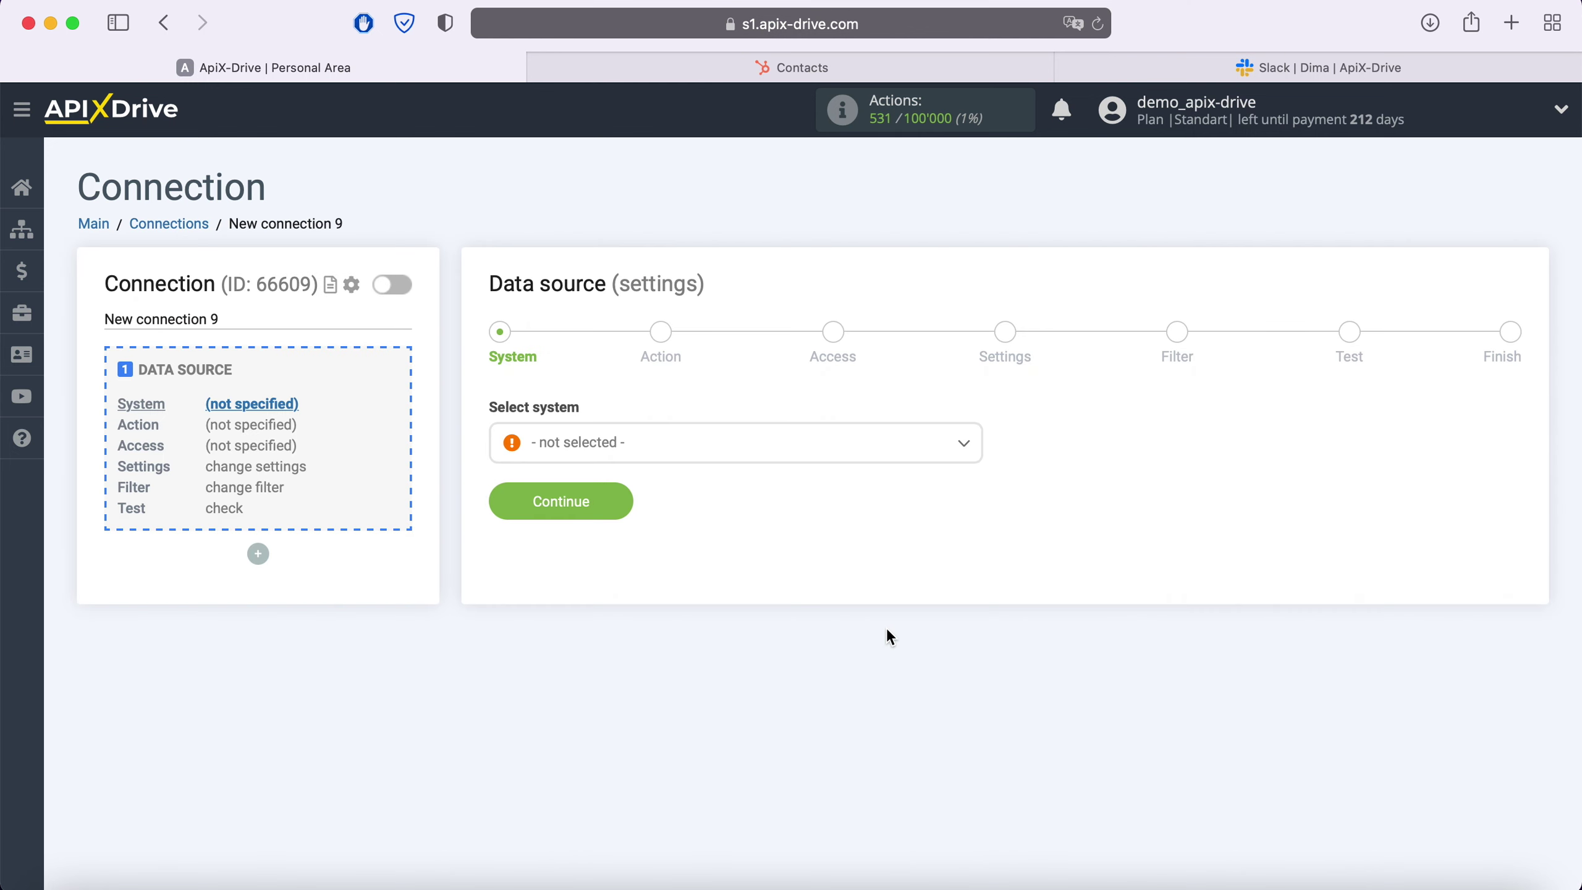
pyautogui.click(720, 452)
pyautogui.scroll(-4, 801, 608)
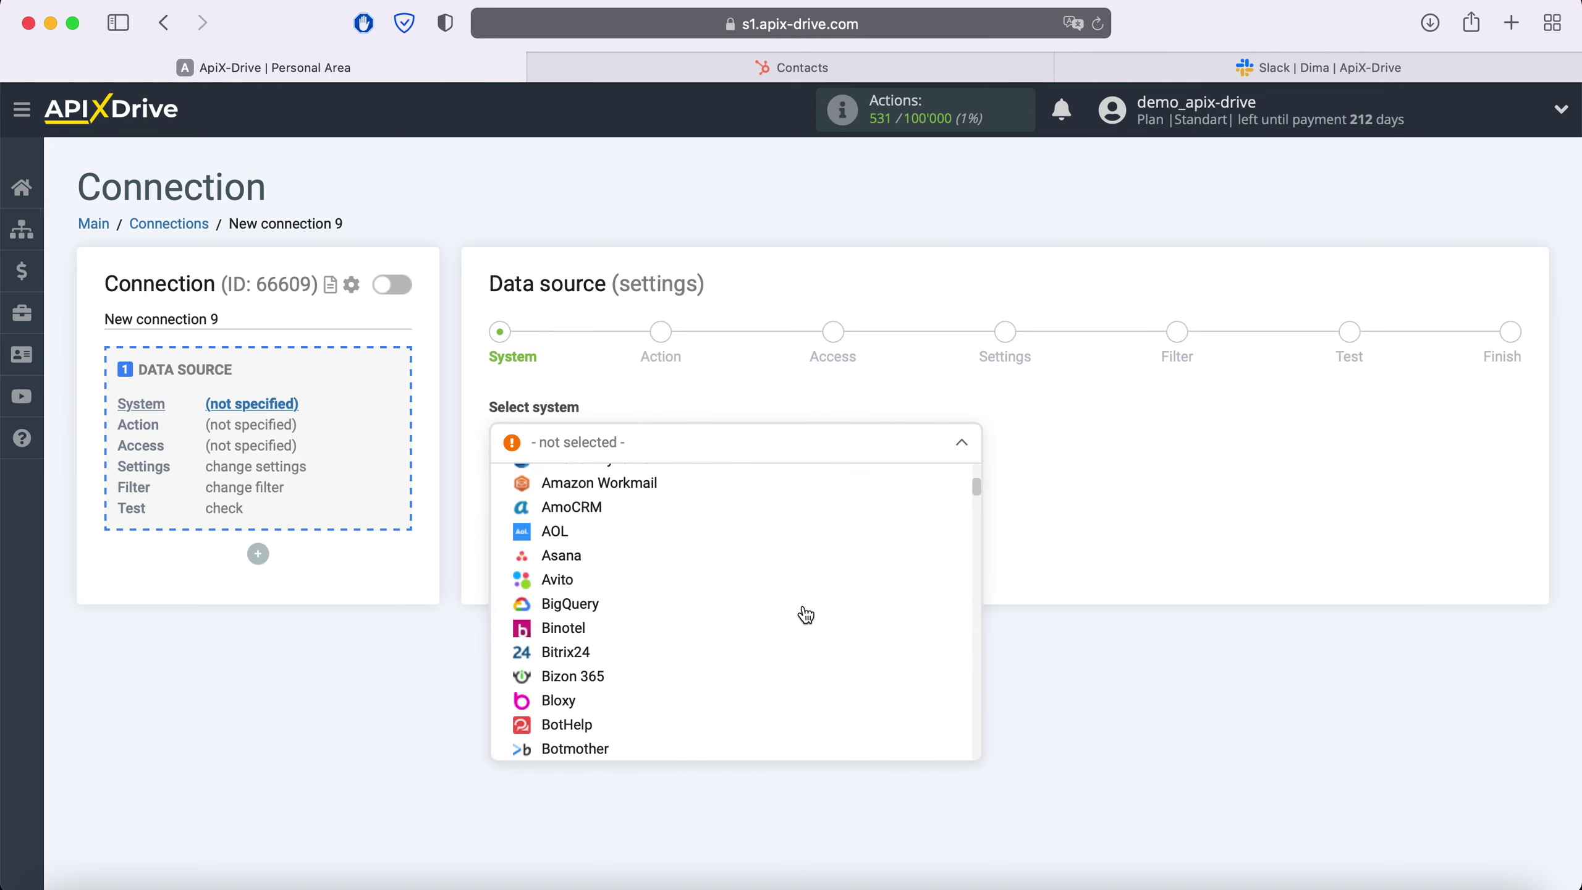
pyautogui.scroll(-15, 806, 616)
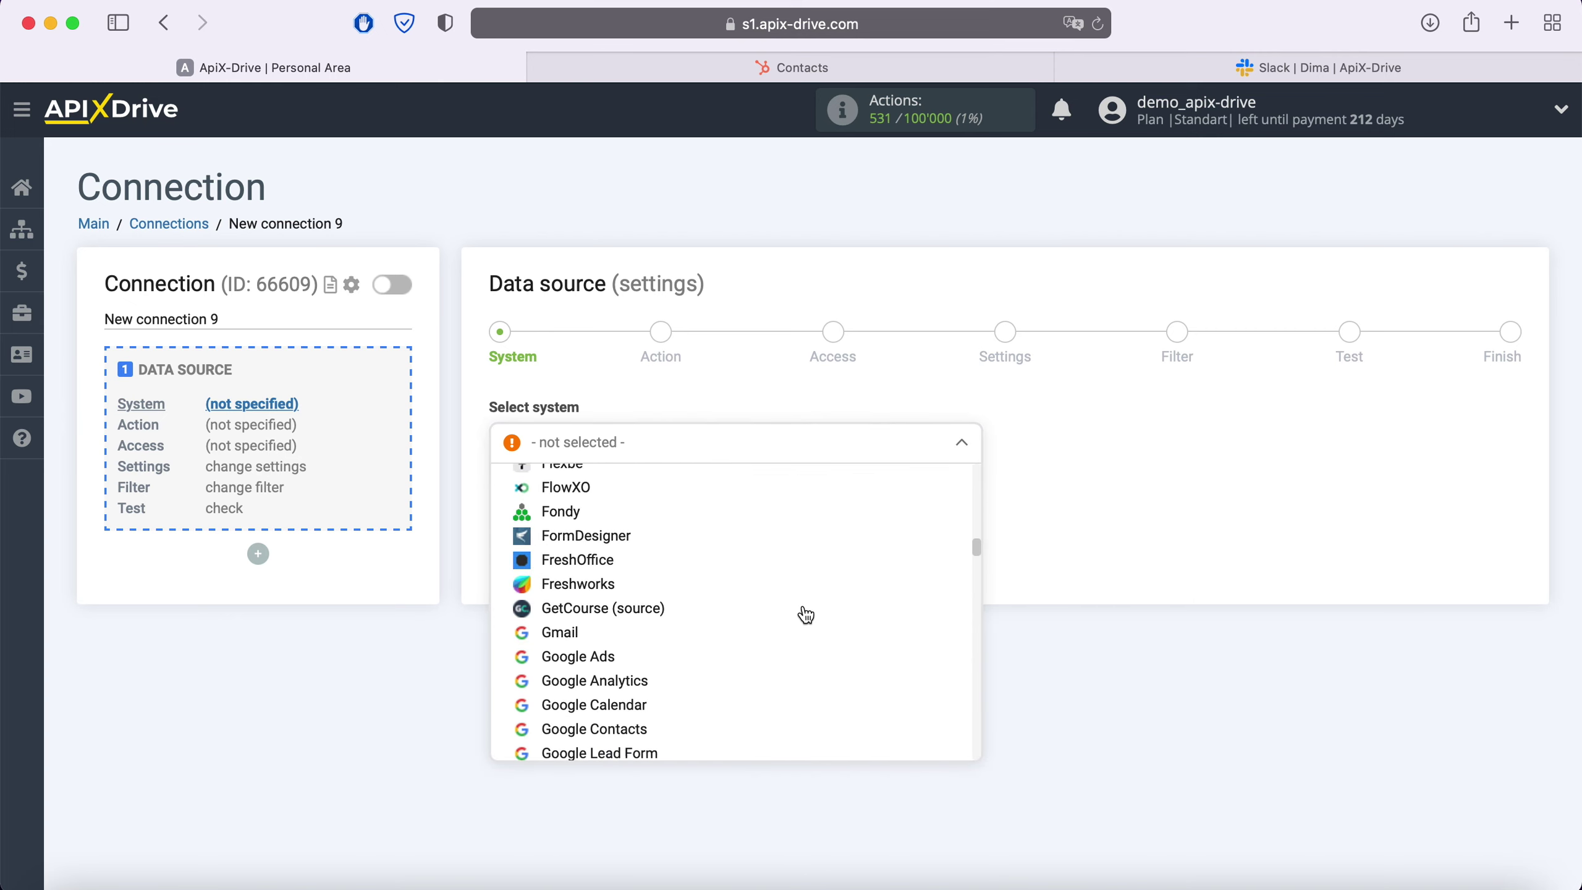
pyautogui.scroll(-5, 804, 615)
pyautogui.click(582, 651)
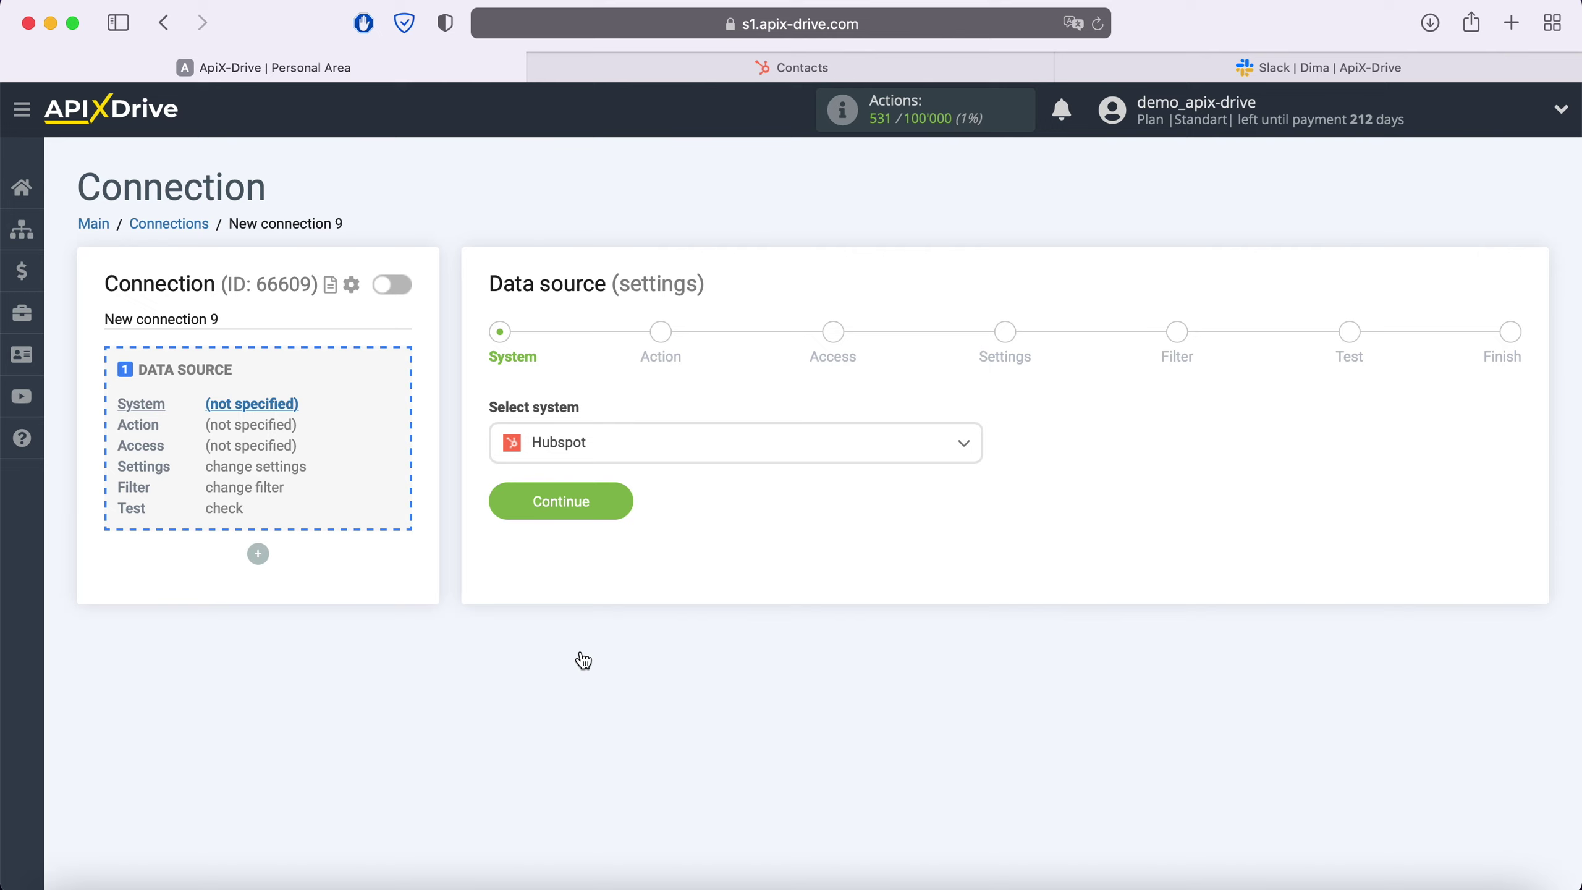
pyautogui.click(623, 513)
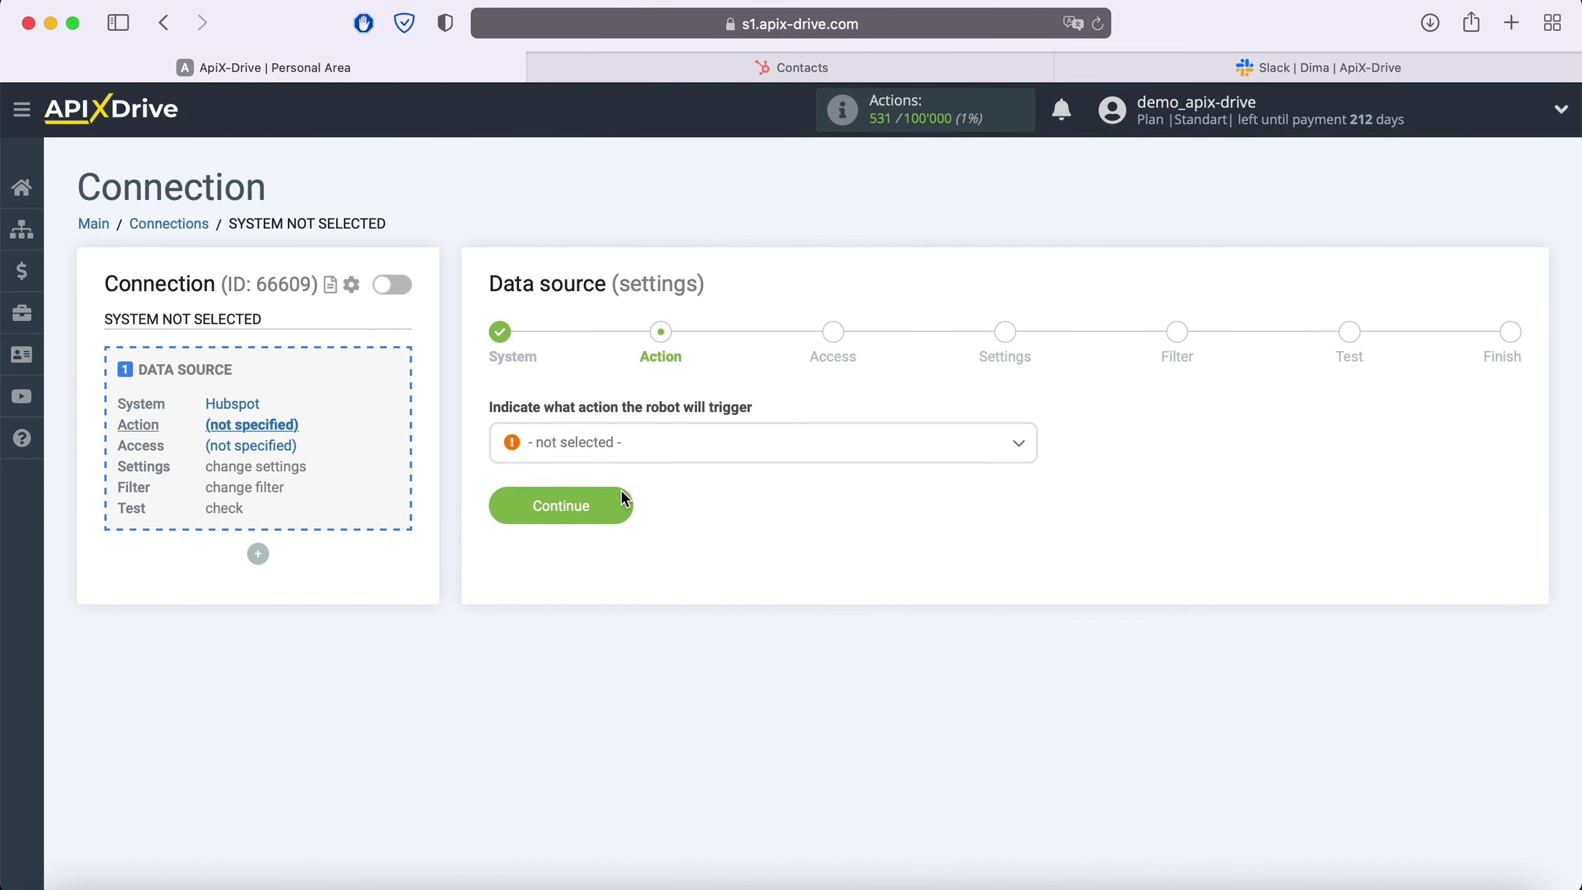
# Choose the Get Contacts (new) trigger and begin connecting the HubSpot account
pyautogui.click(650, 456)
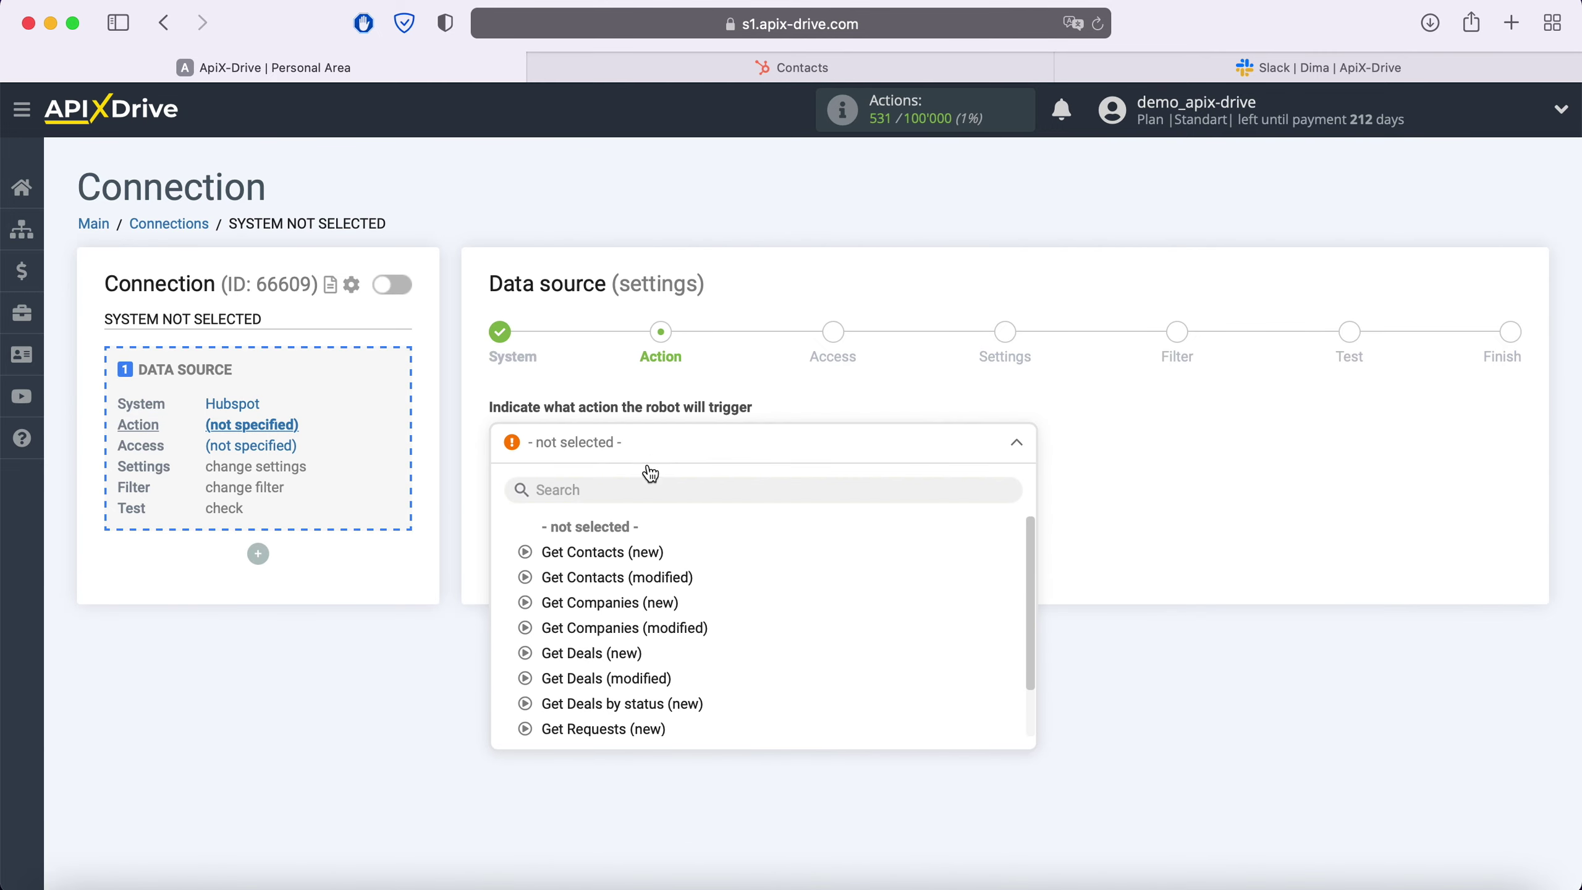
pyautogui.click(638, 554)
pyautogui.click(620, 508)
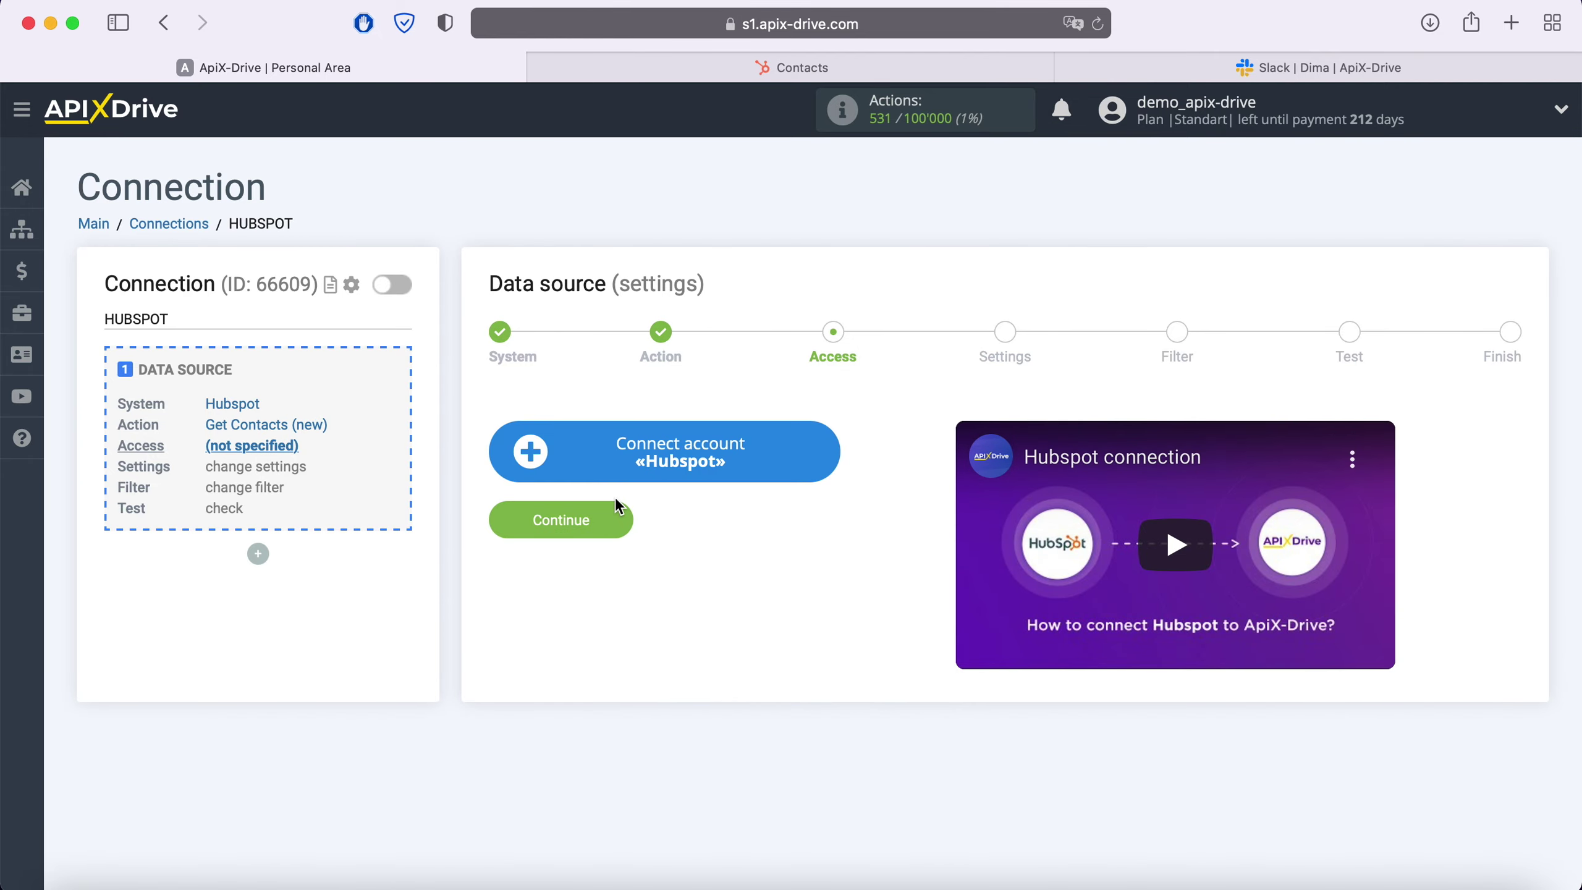
pyautogui.click(818, 462)
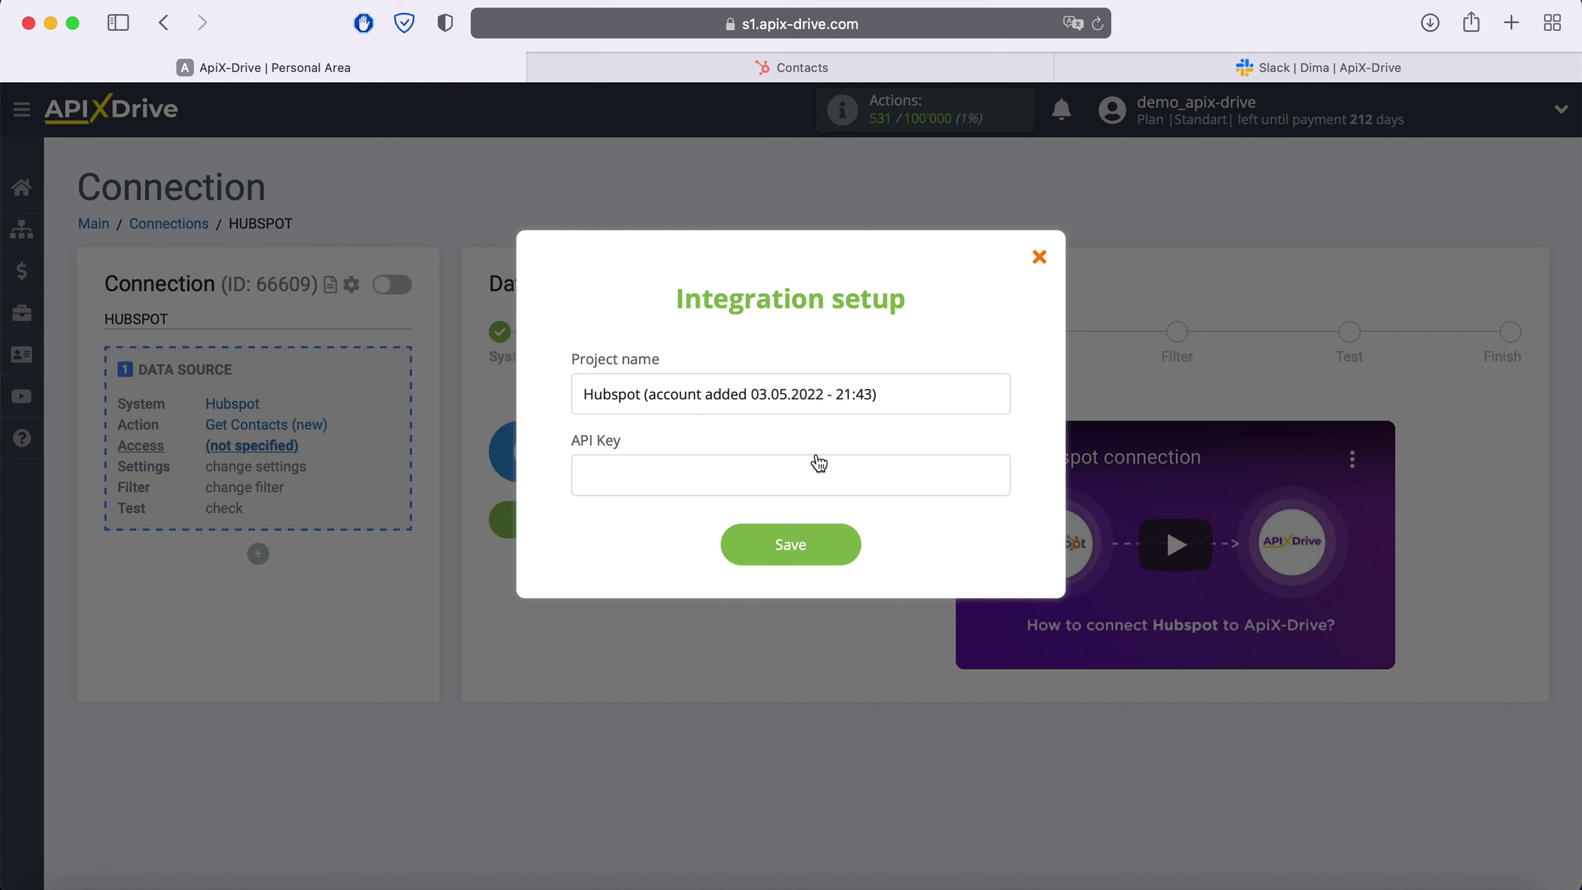
pyautogui.click(863, 70)
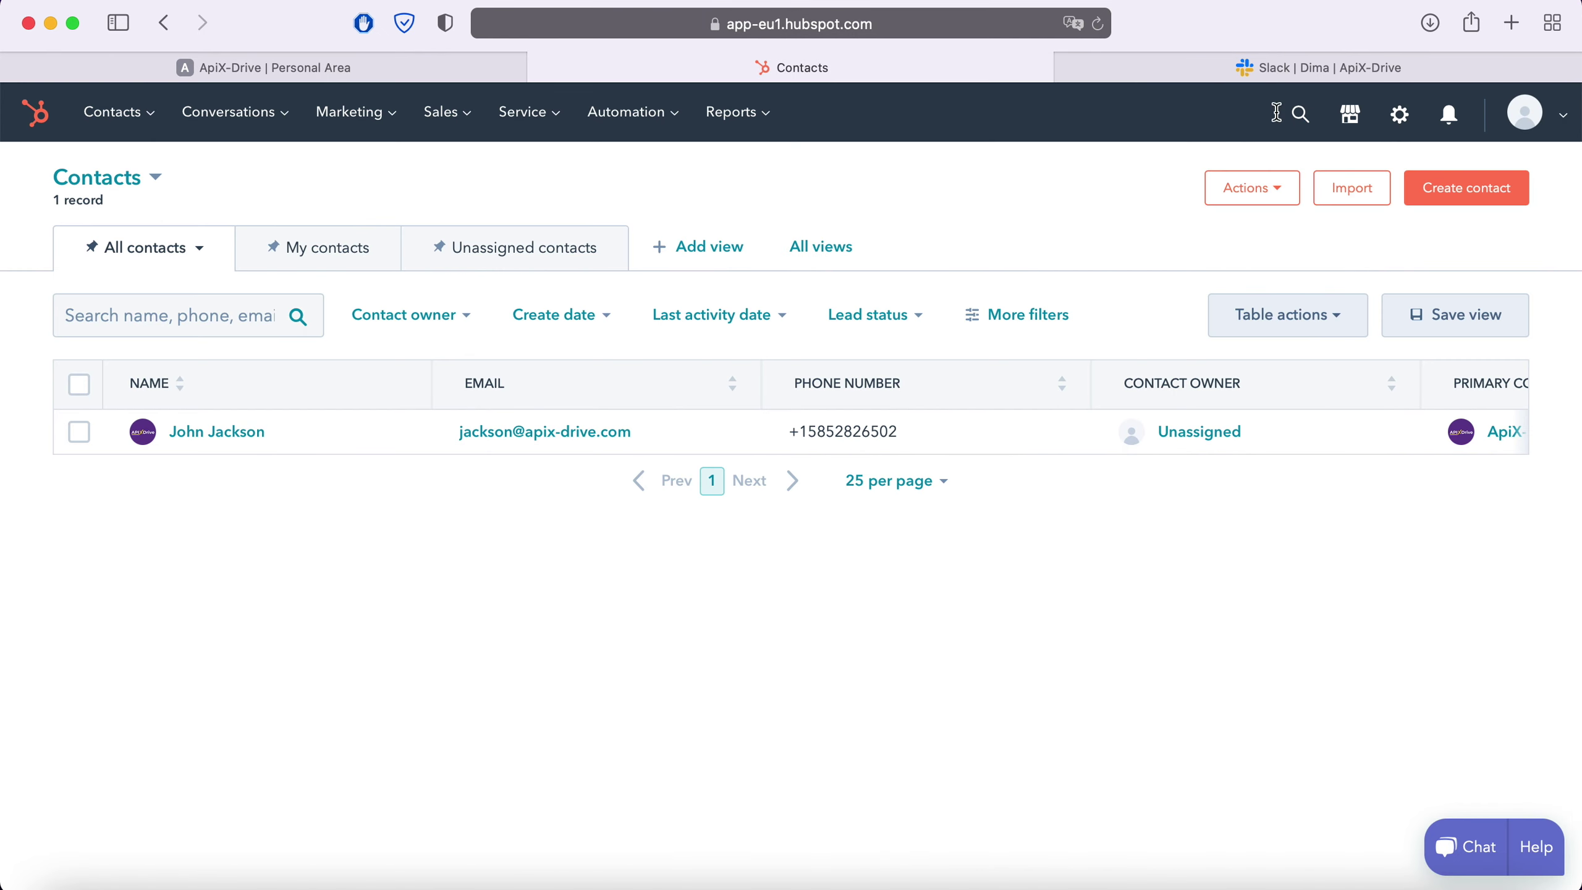
# Show the API key under HubSpot Settings > Integrations > API Key and copy it
pyautogui.click(1537, 122)
pyautogui.click(1445, 253)
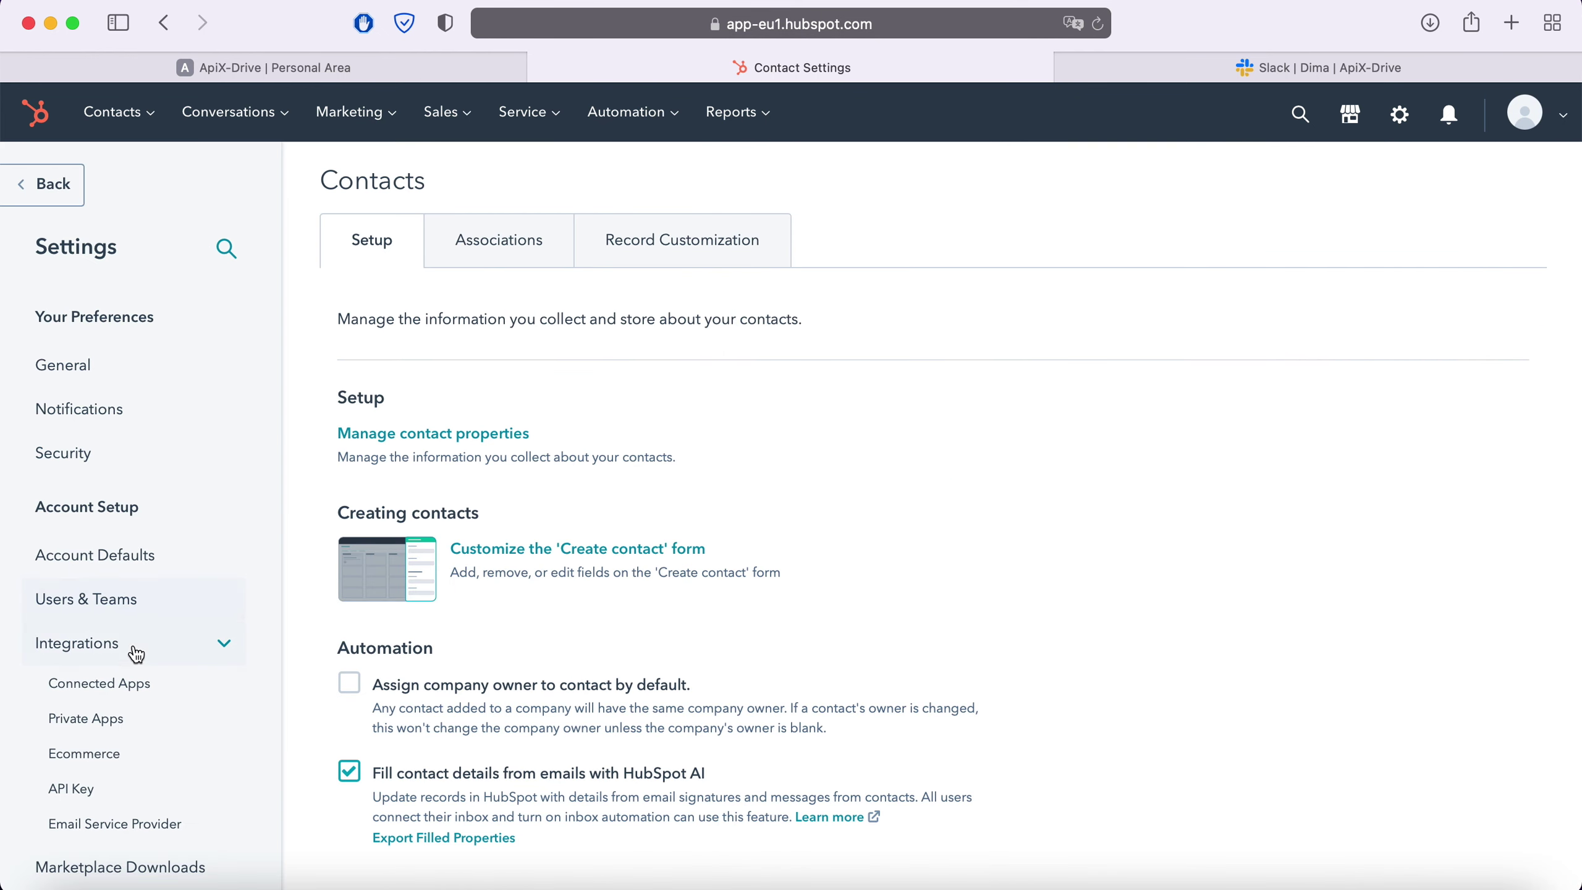
pyautogui.click(110, 792)
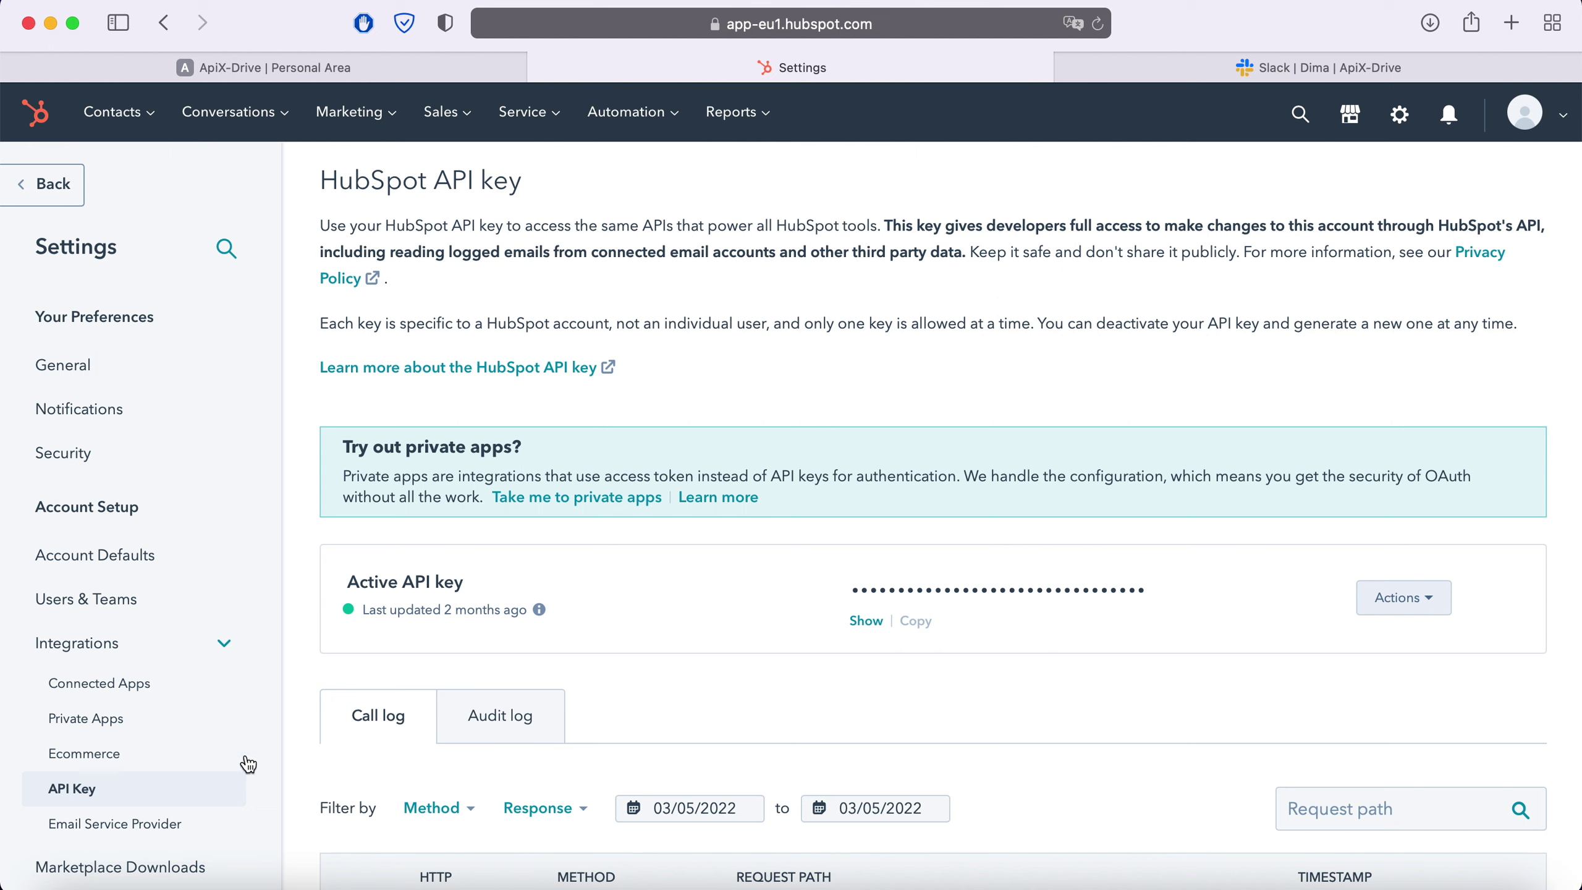
pyautogui.click(866, 621)
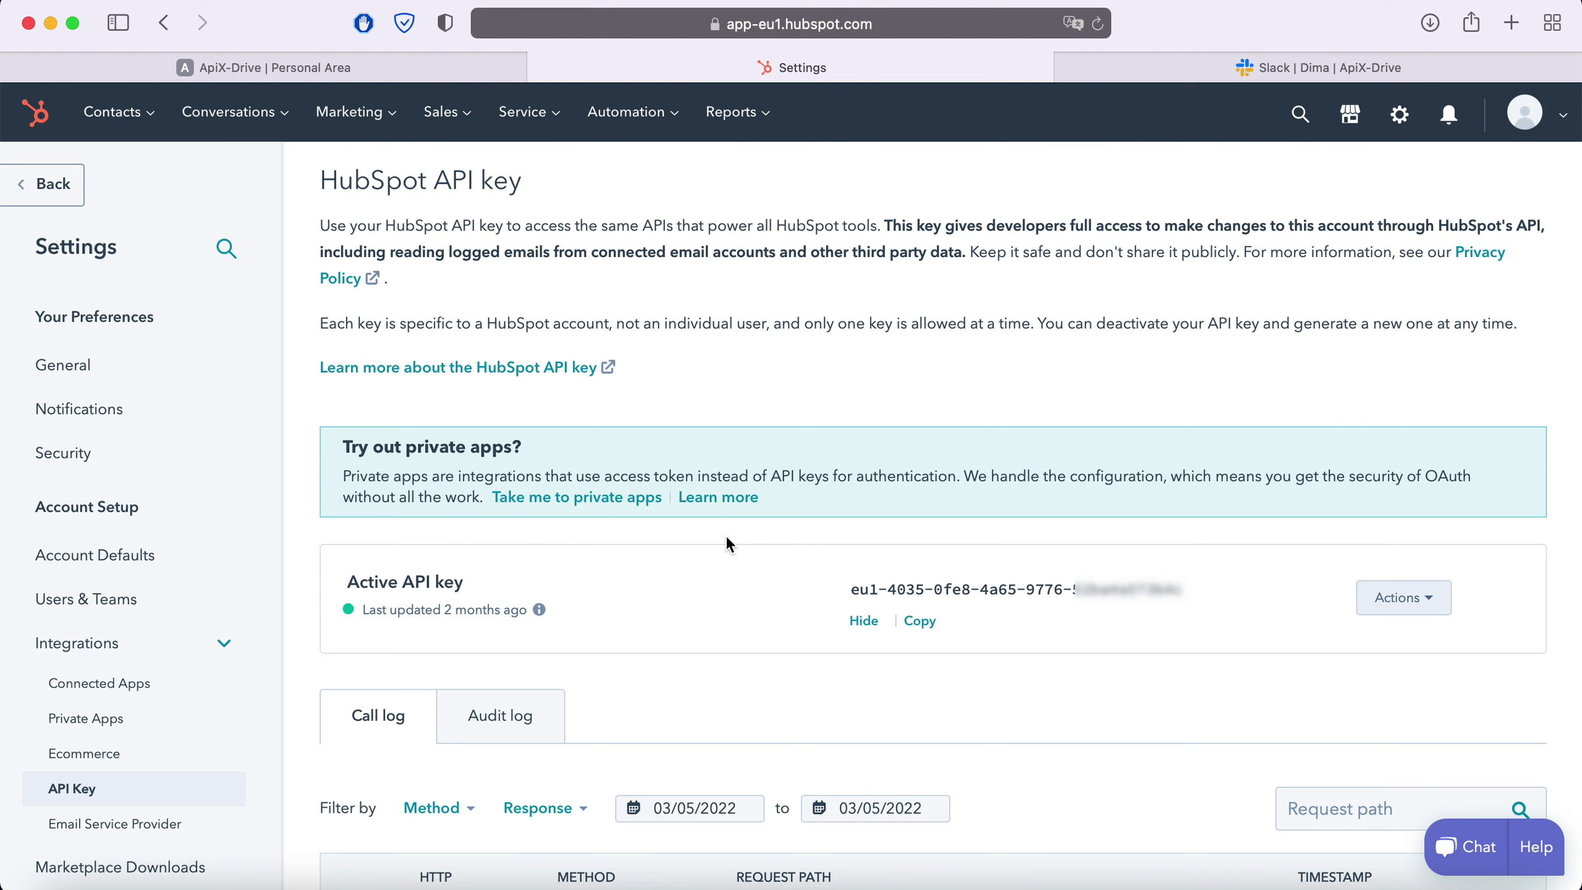
pyautogui.moveTo(855, 594); pyautogui.dragTo(1183, 591)
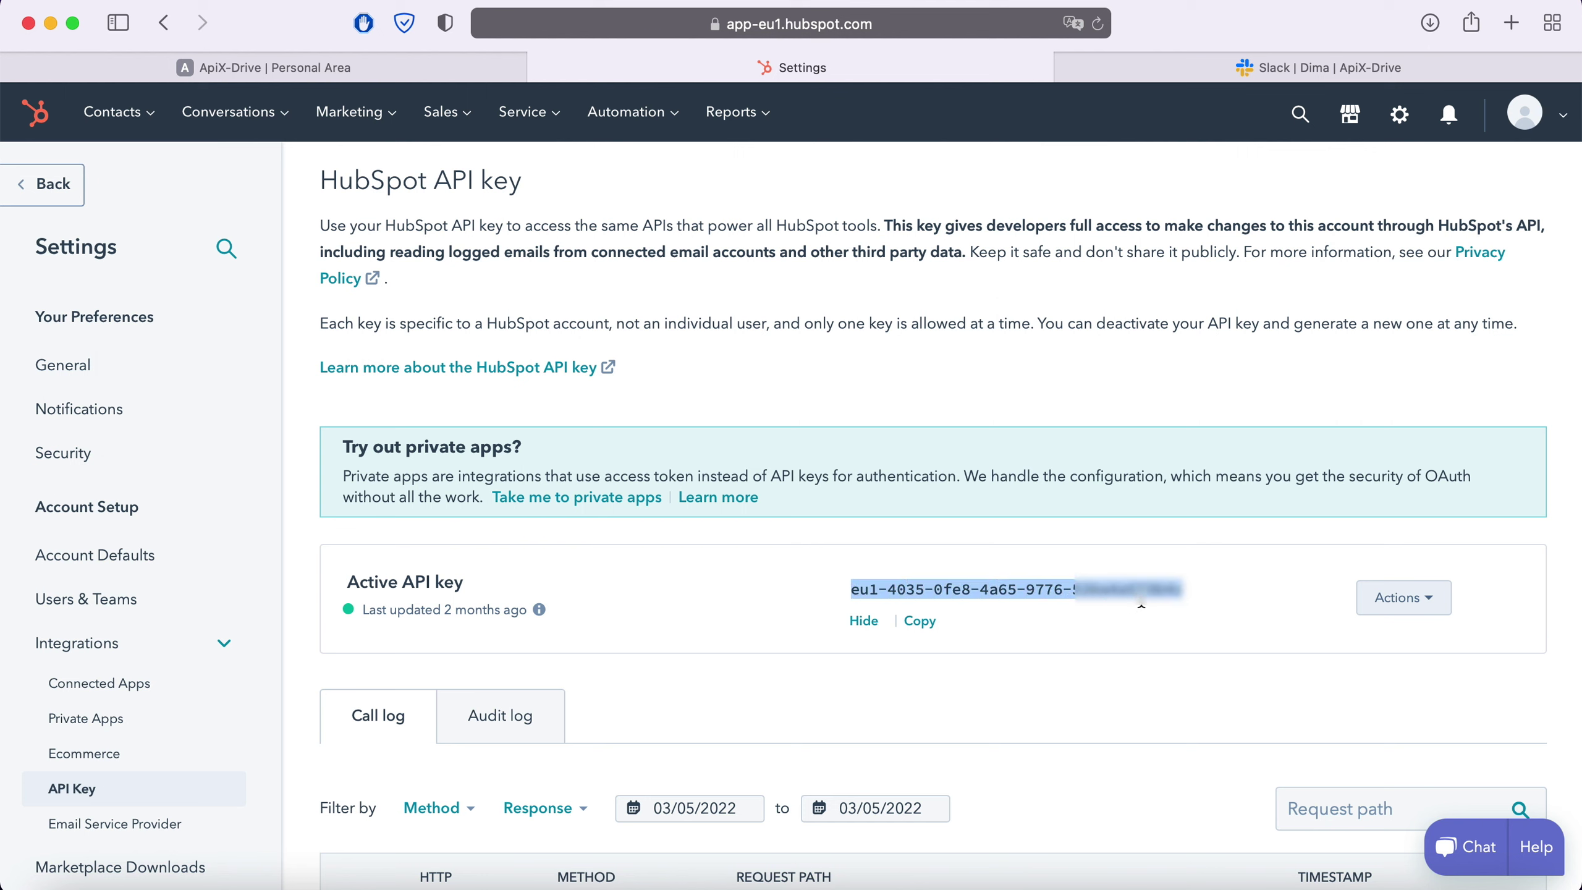
pyautogui.rightClick(1160, 595)
pyautogui.click(1174, 592)
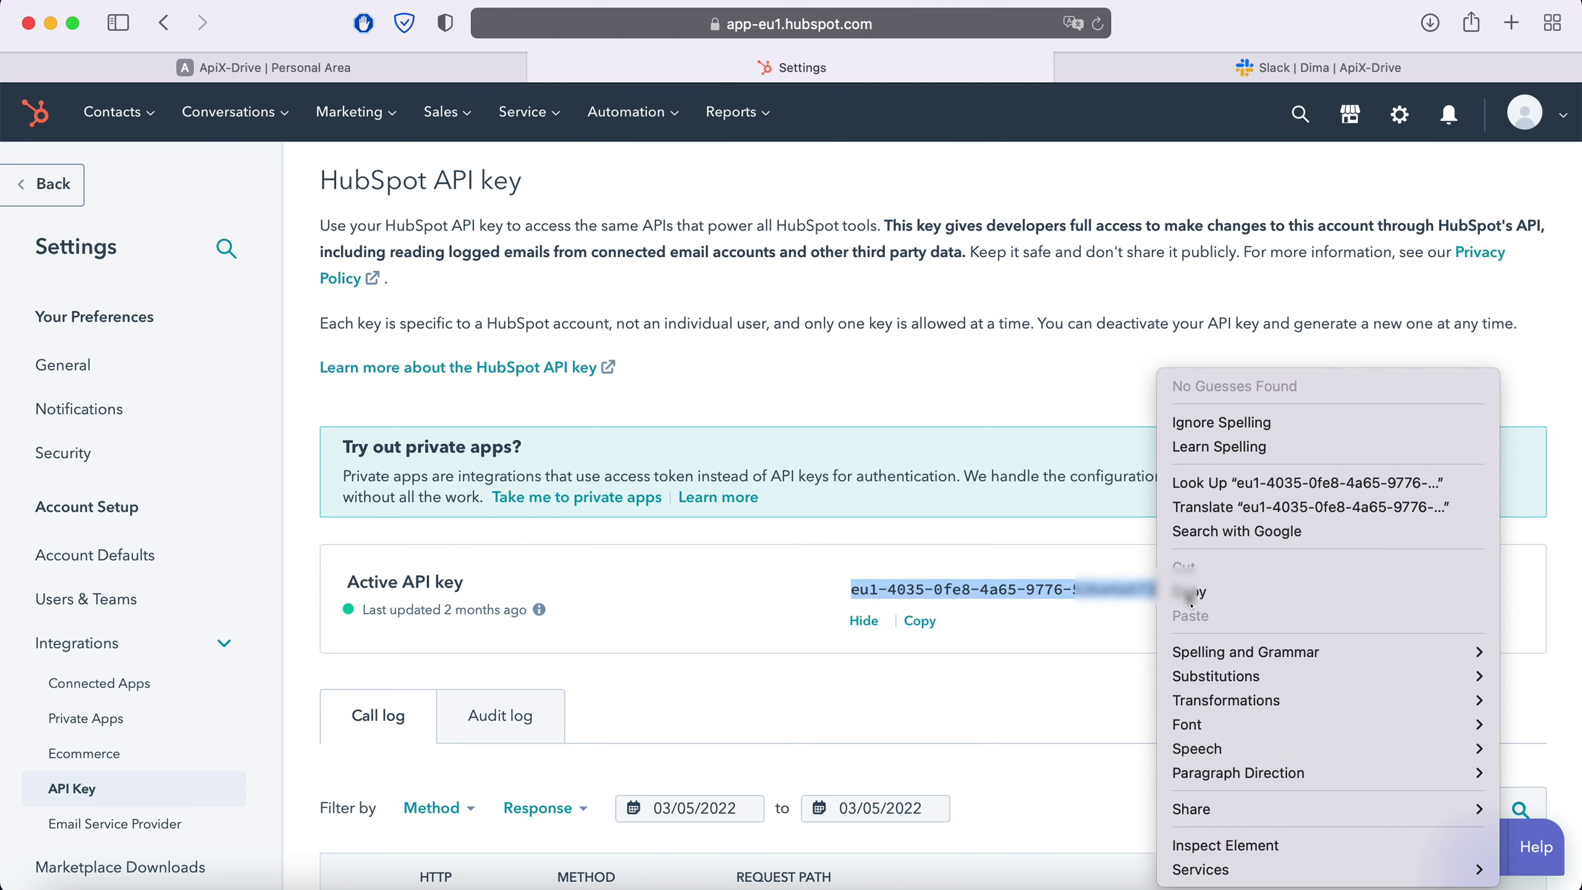
# Paste the HubSpot API key into ApiX-Drive, save it, select the Hubspot login and continue
pyautogui.click(453, 73)
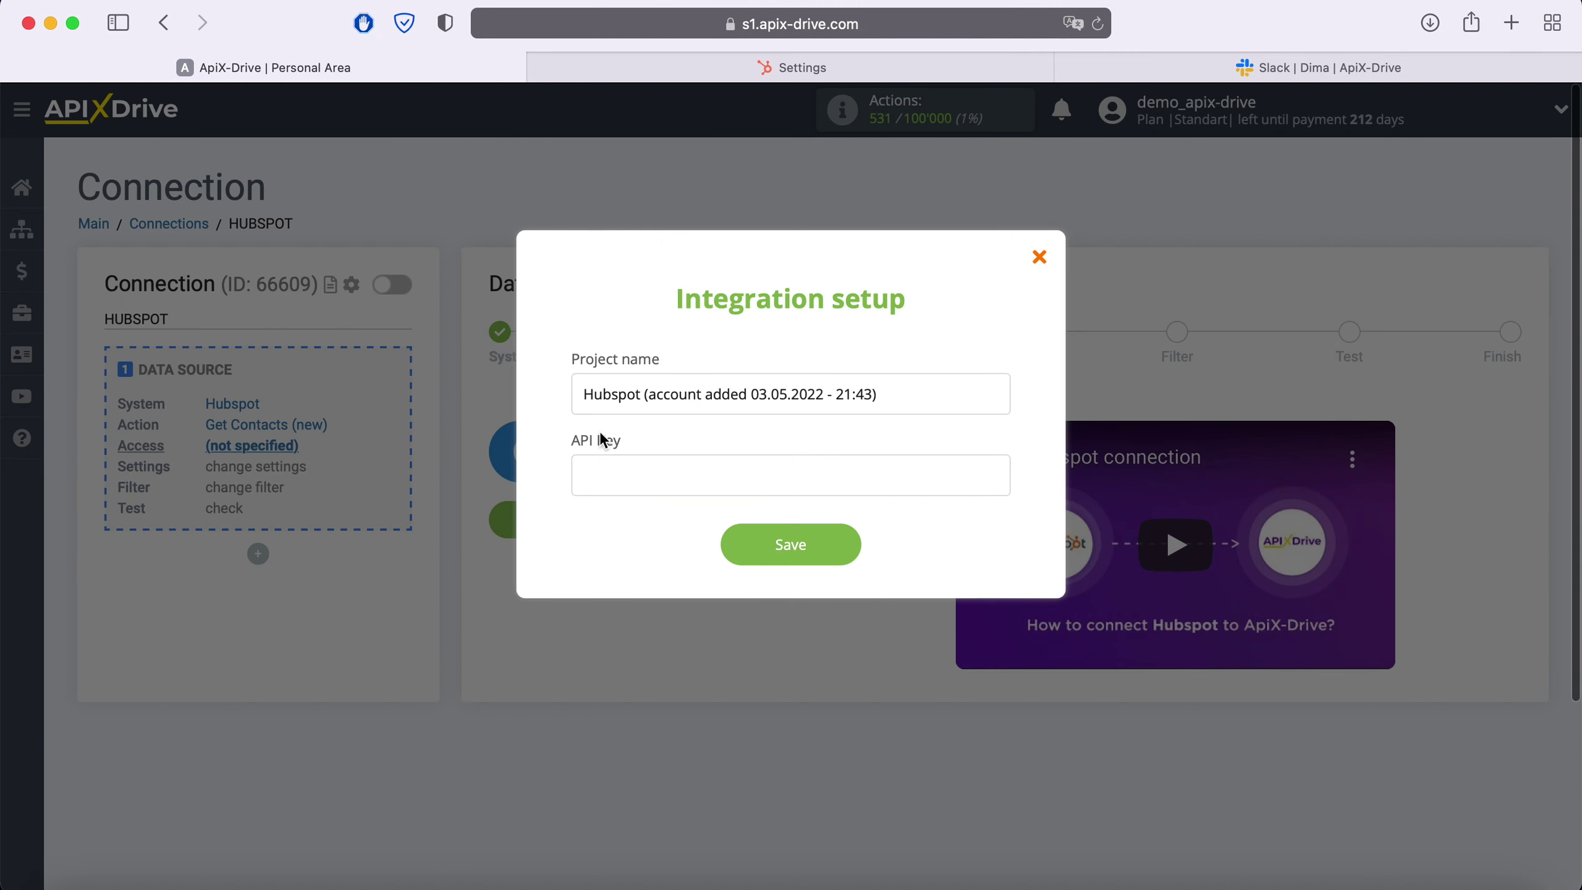
pyautogui.rightClick(621, 481)
pyautogui.click(670, 546)
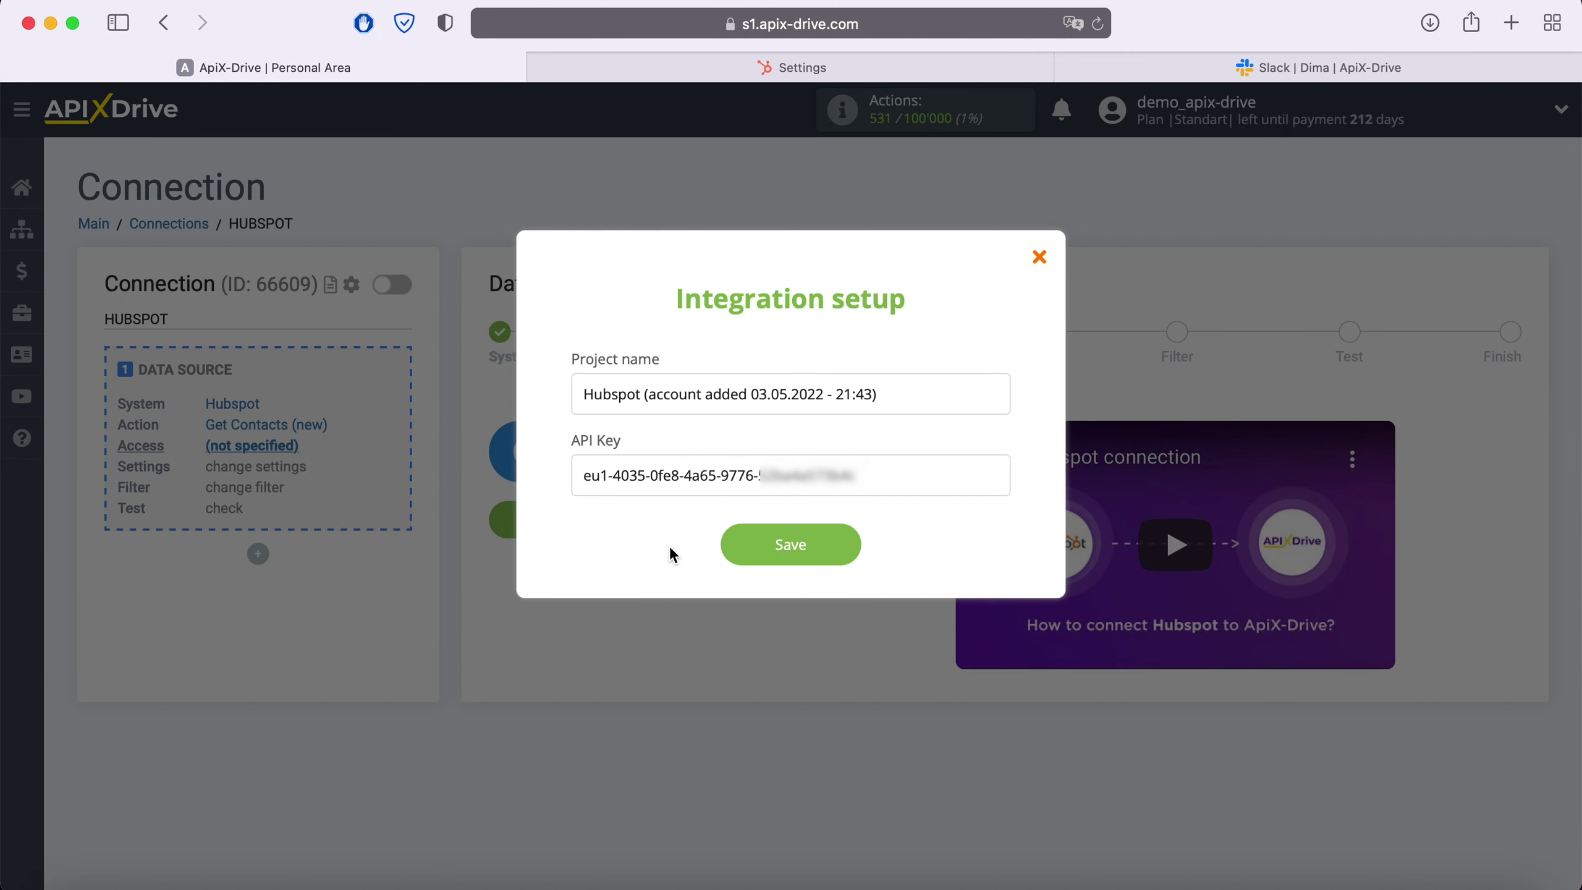
pyautogui.click(850, 547)
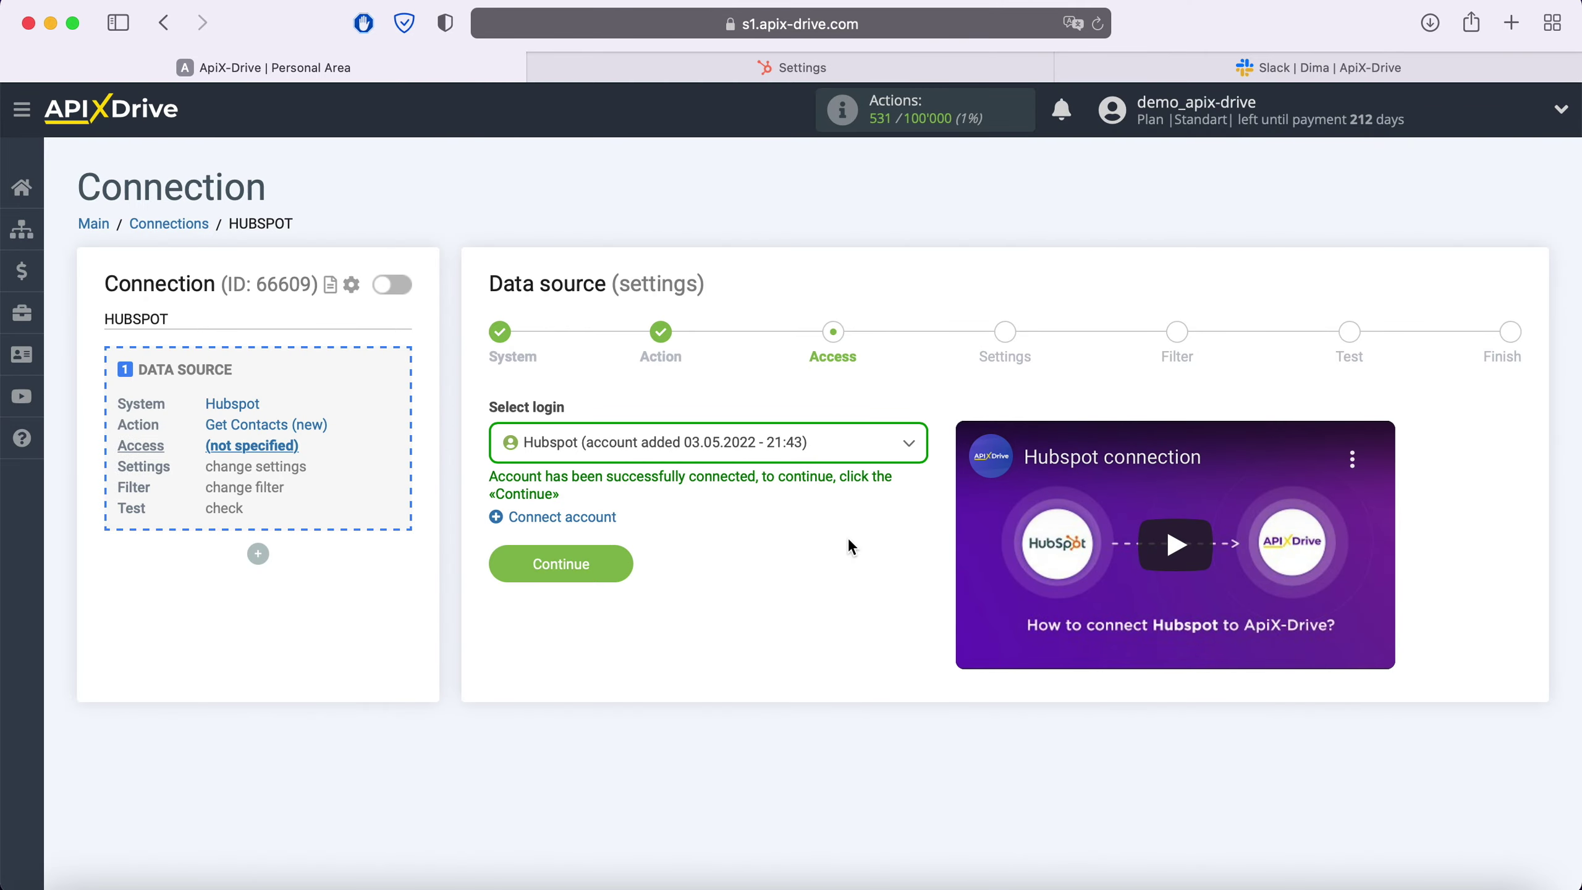
pyautogui.click(832, 458)
pyautogui.click(771, 577)
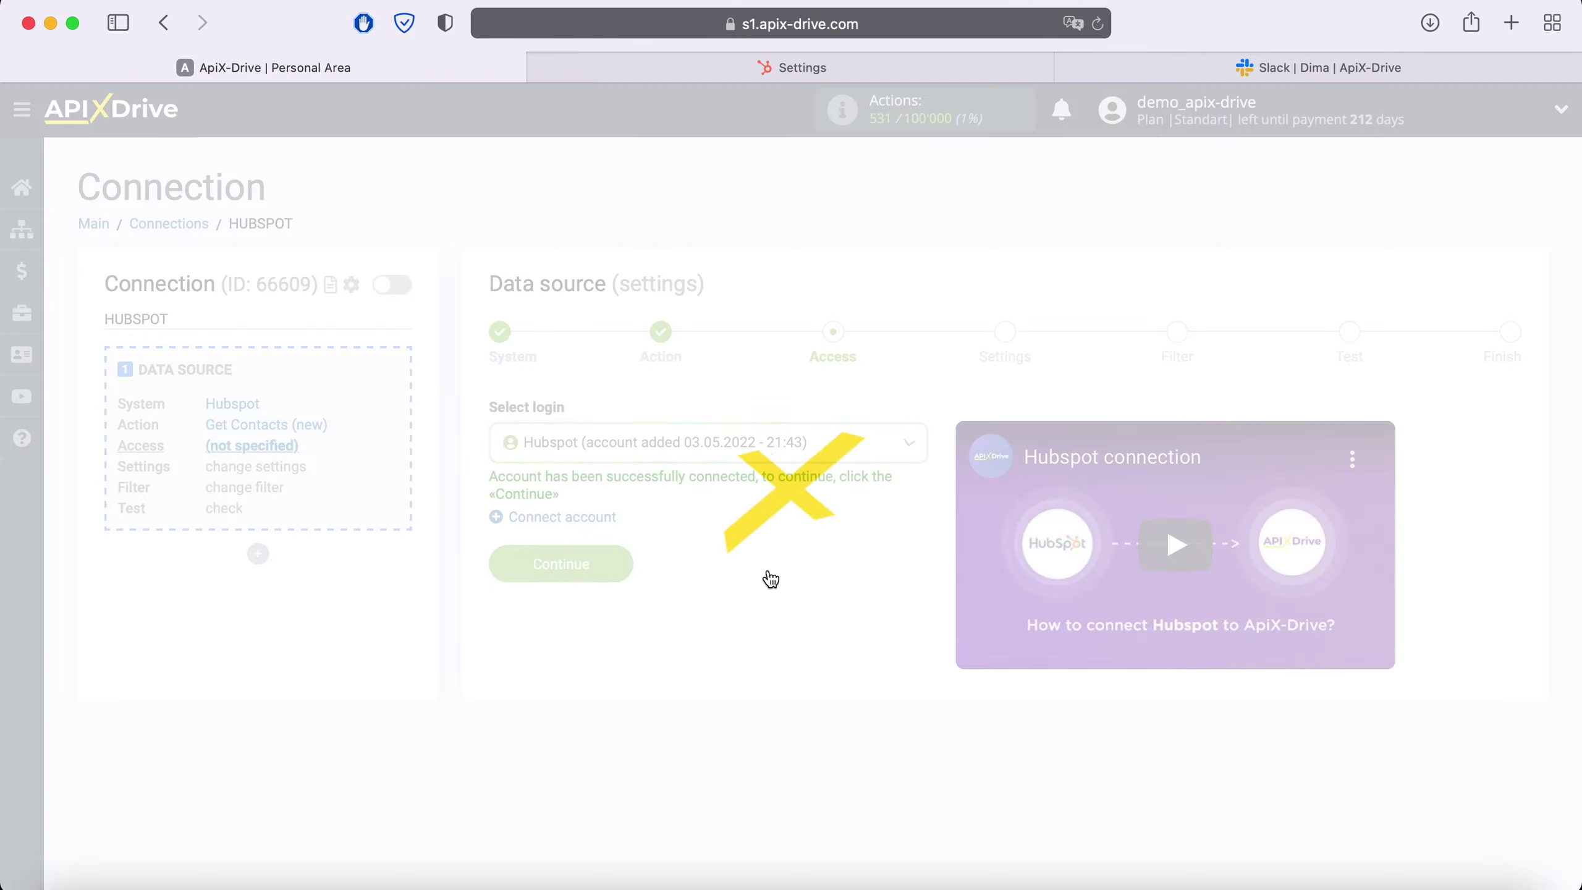
pyautogui.click(621, 561)
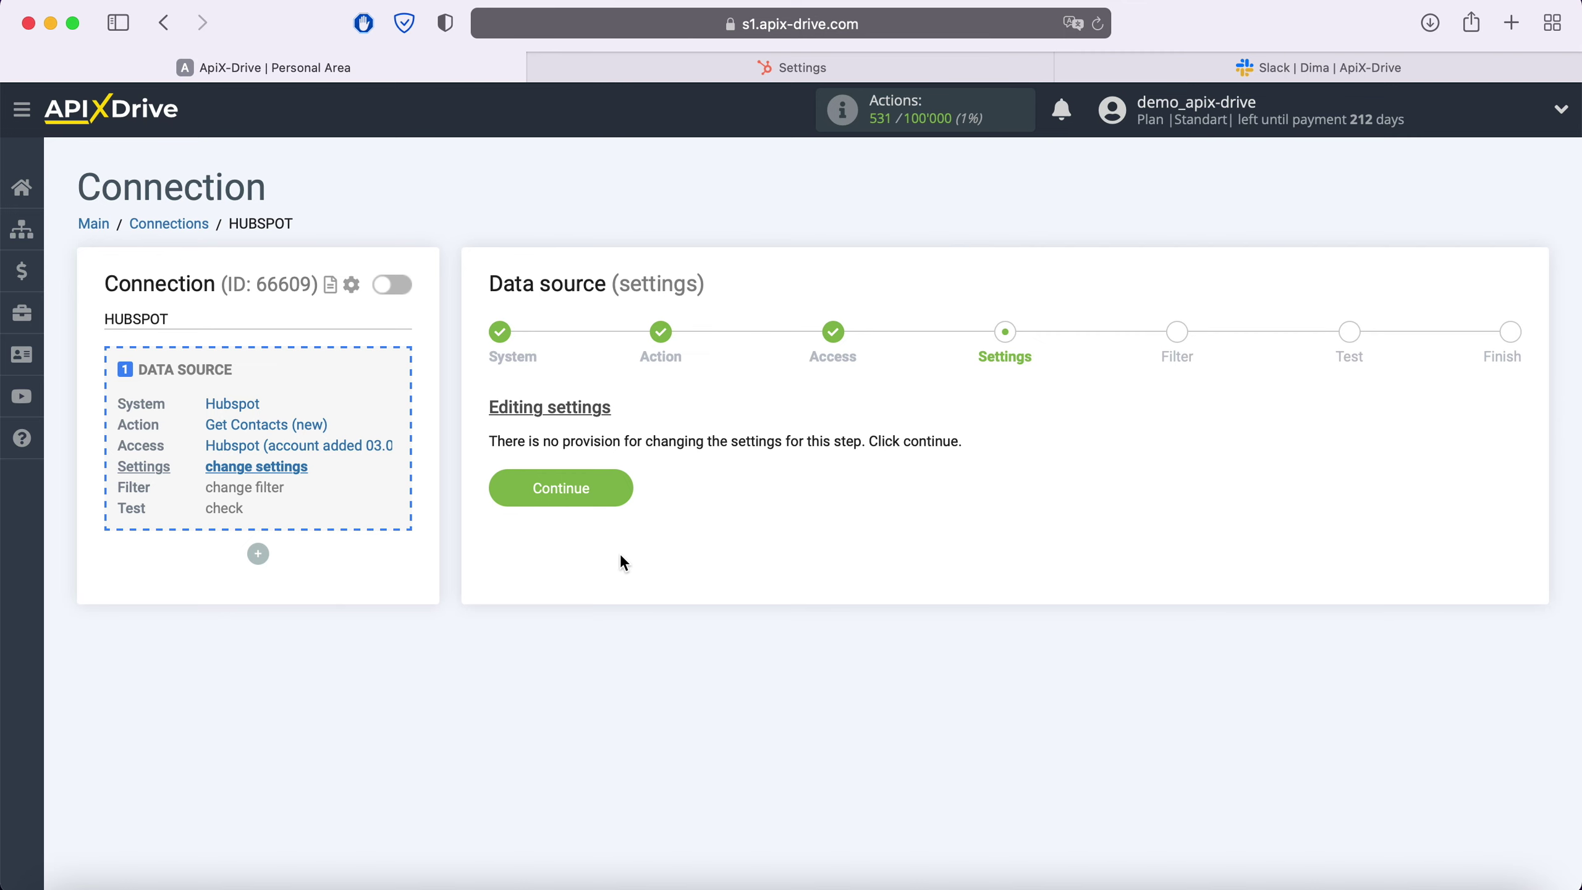
# Skip settings and filtering, review the loaded HubSpot test contact, and finish the source setup
pyautogui.click(622, 495)
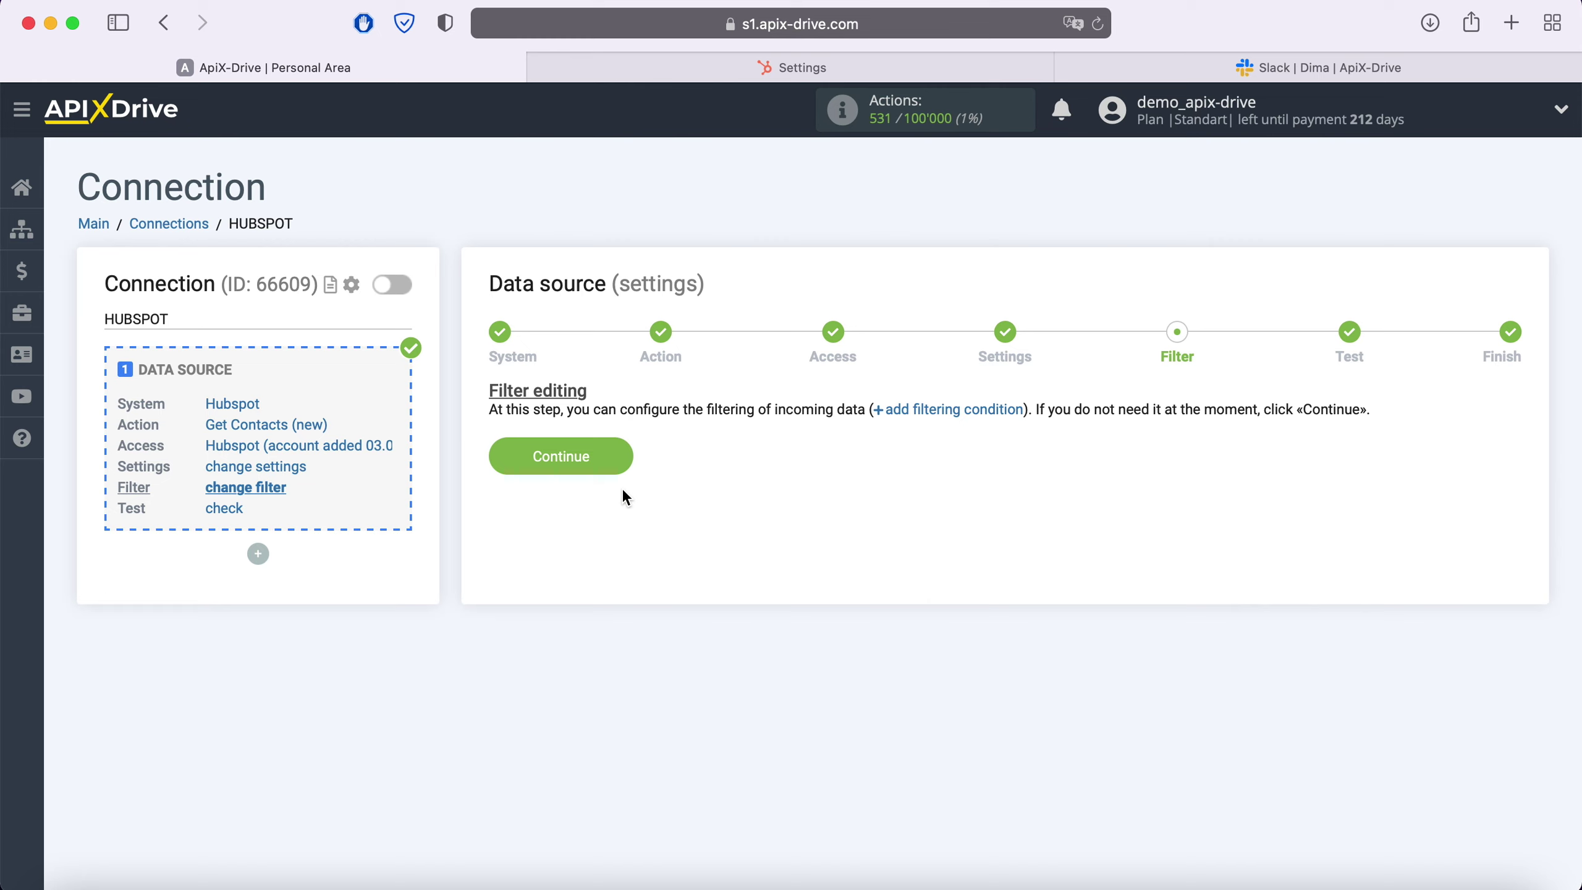
pyautogui.click(622, 456)
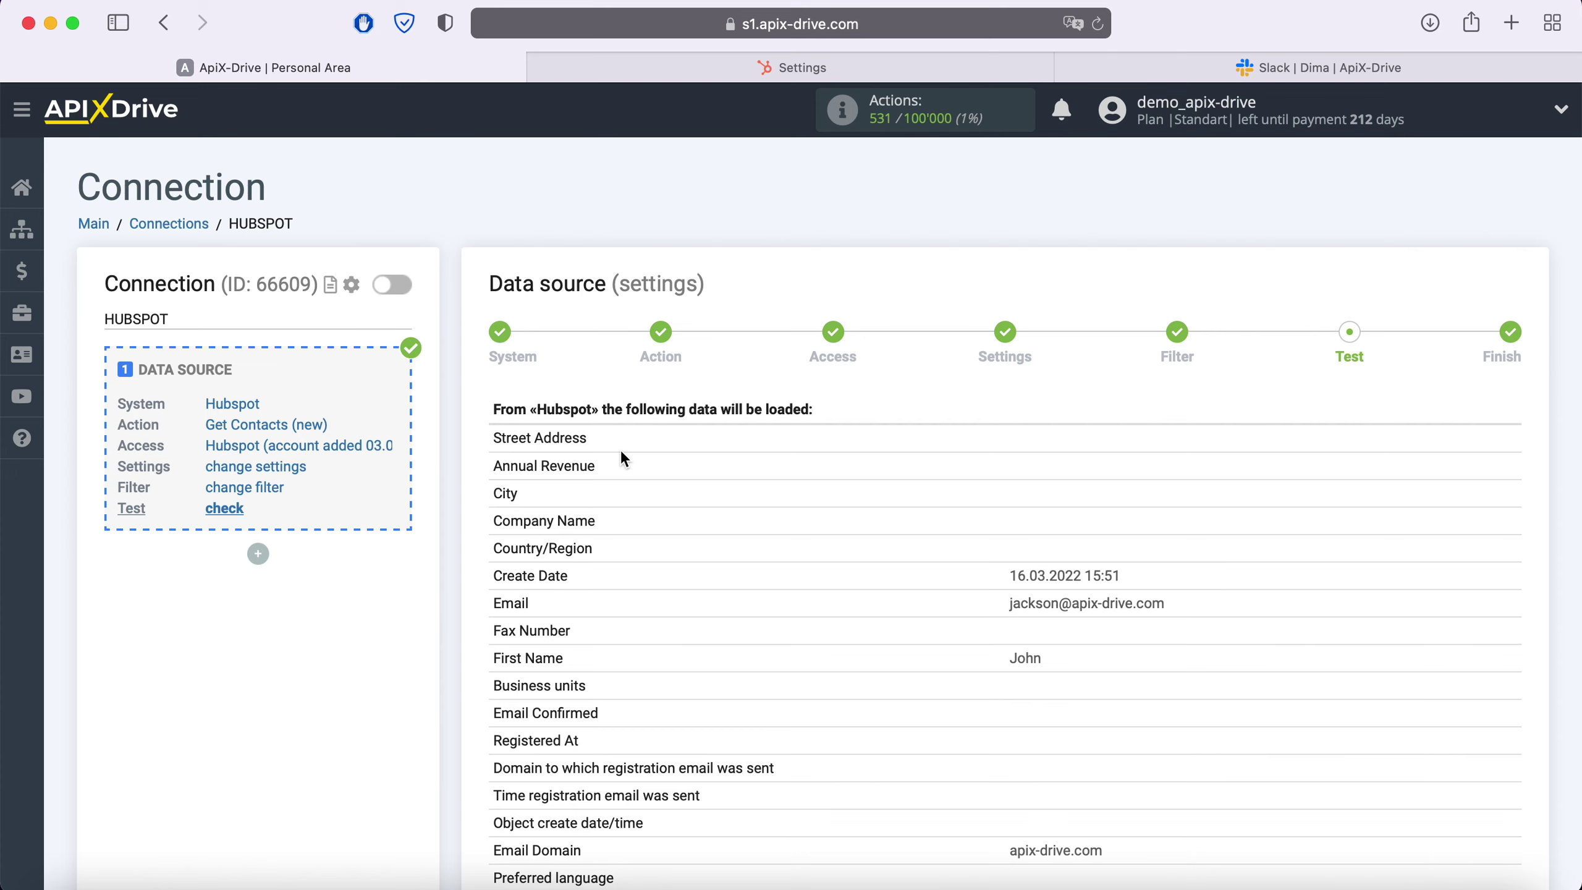
pyautogui.scroll(-10, 623, 453)
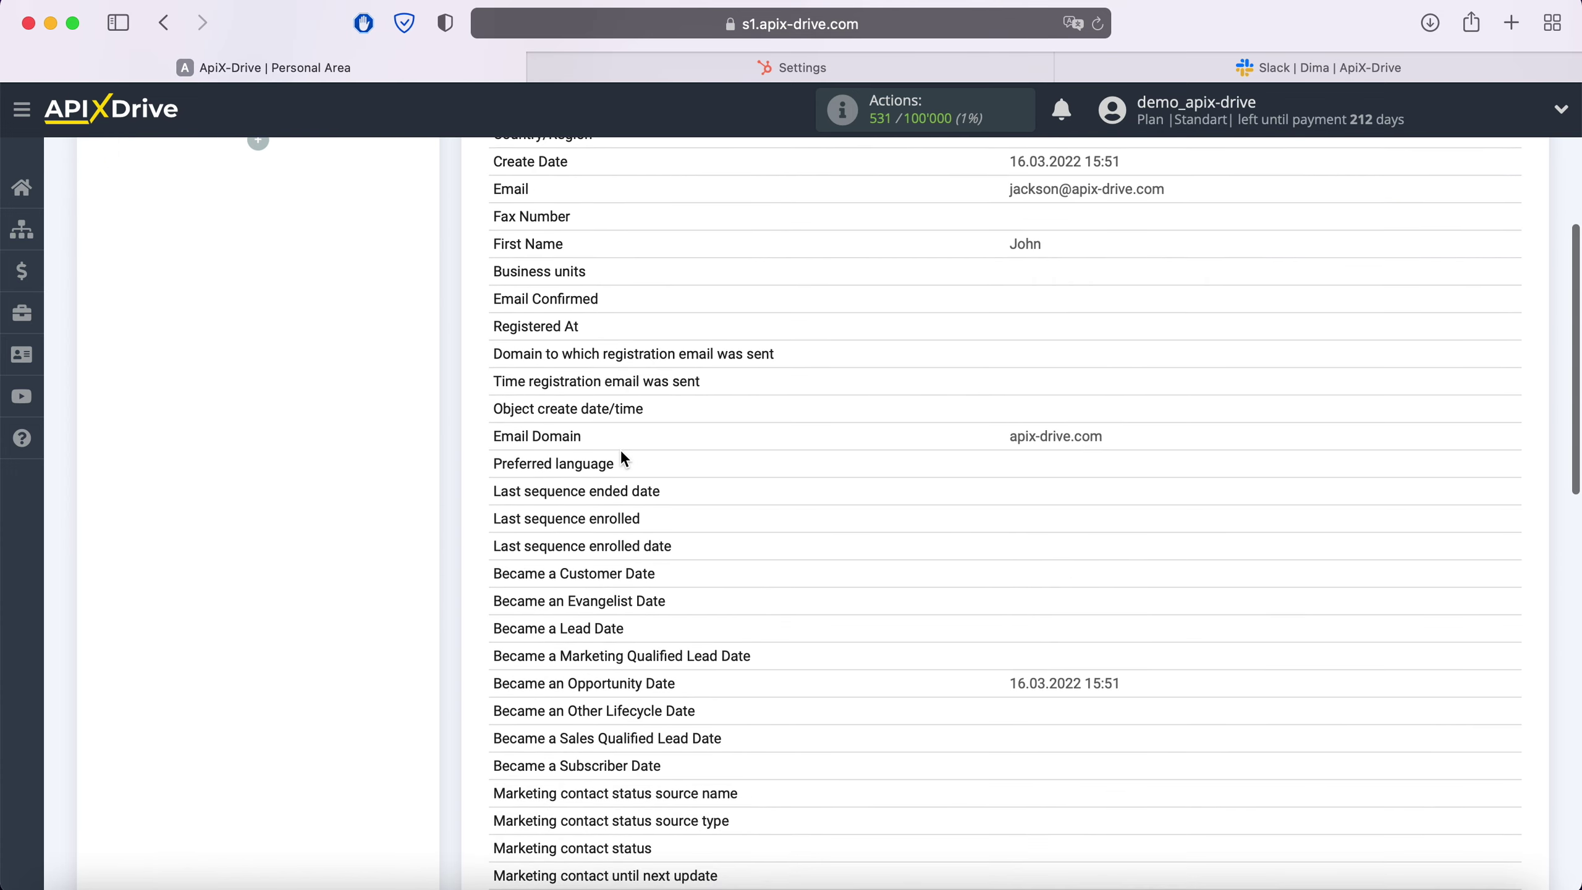
pyautogui.scroll(-10, 623, 456)
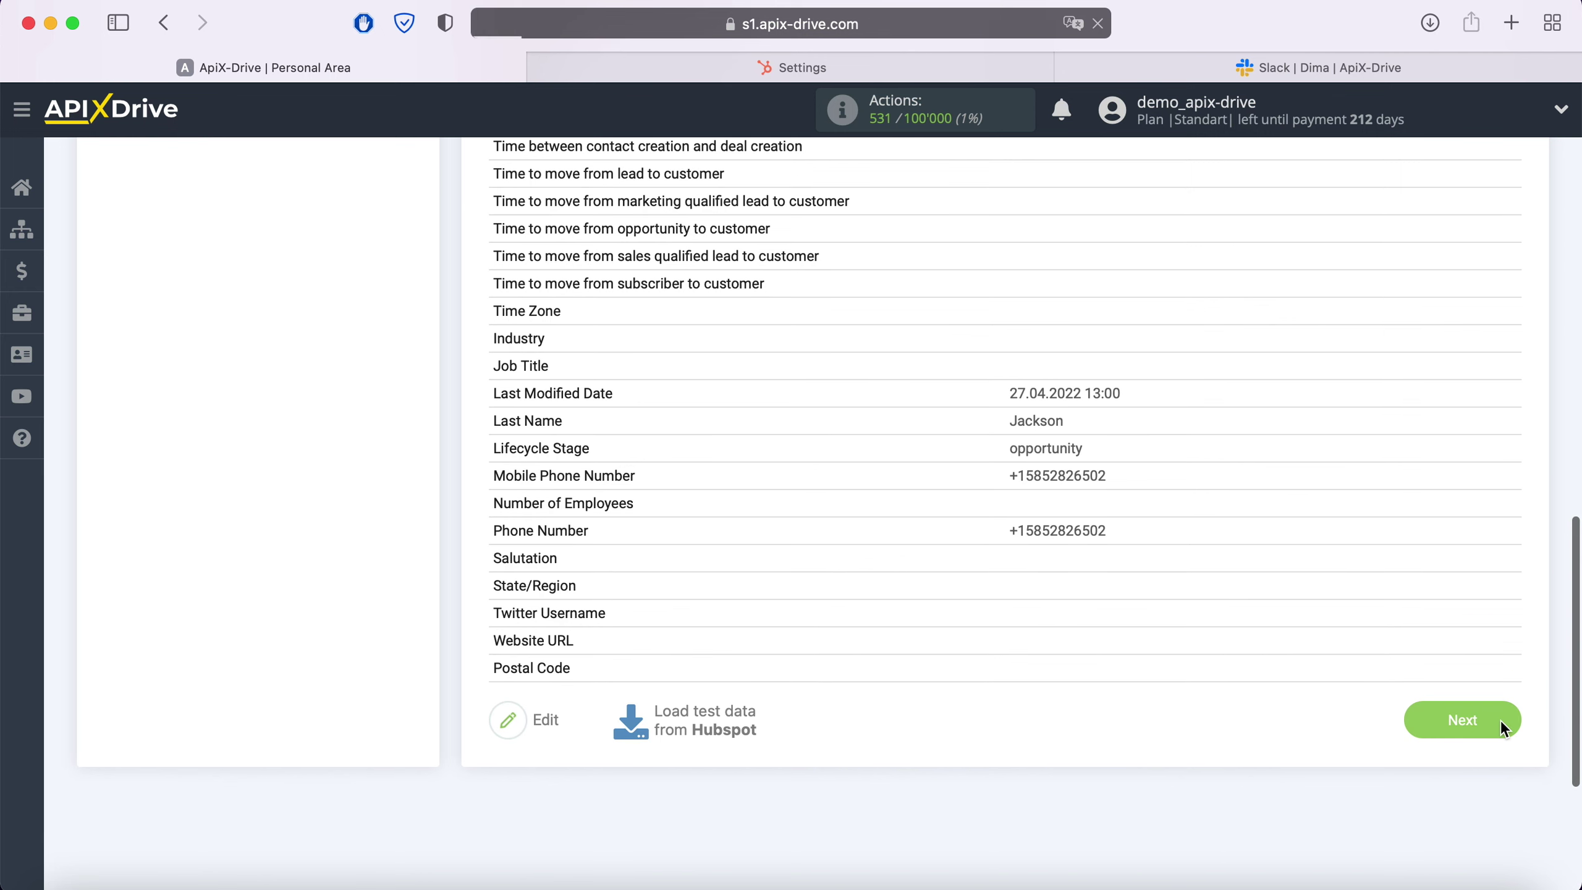
pyautogui.click(1501, 722)
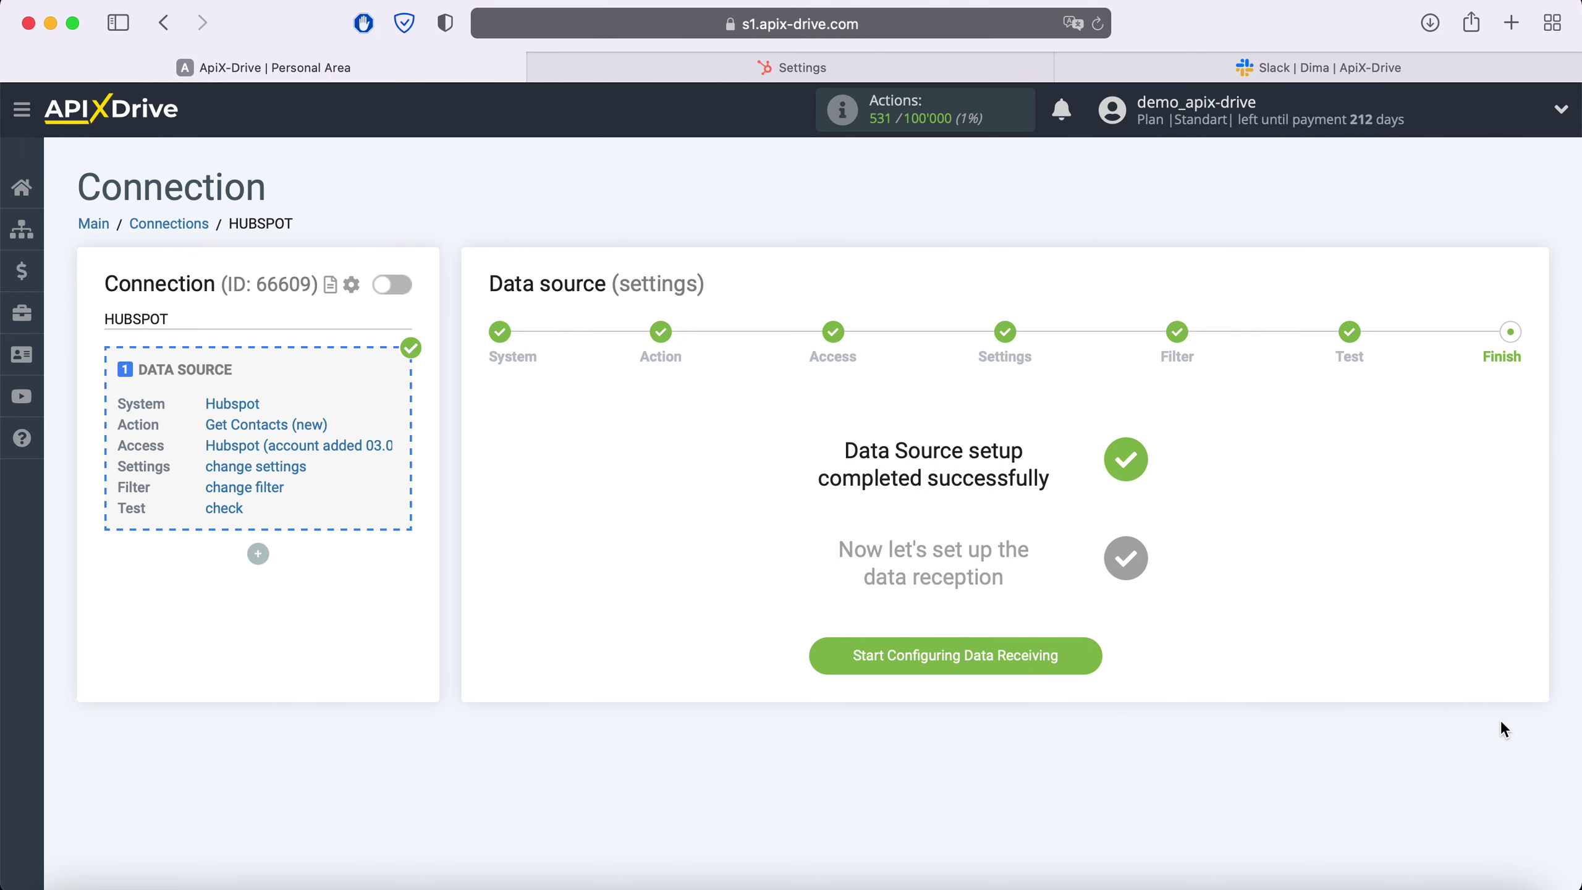
# Begin configuring data receiving with Slack as the destination system
pyautogui.click(1093, 657)
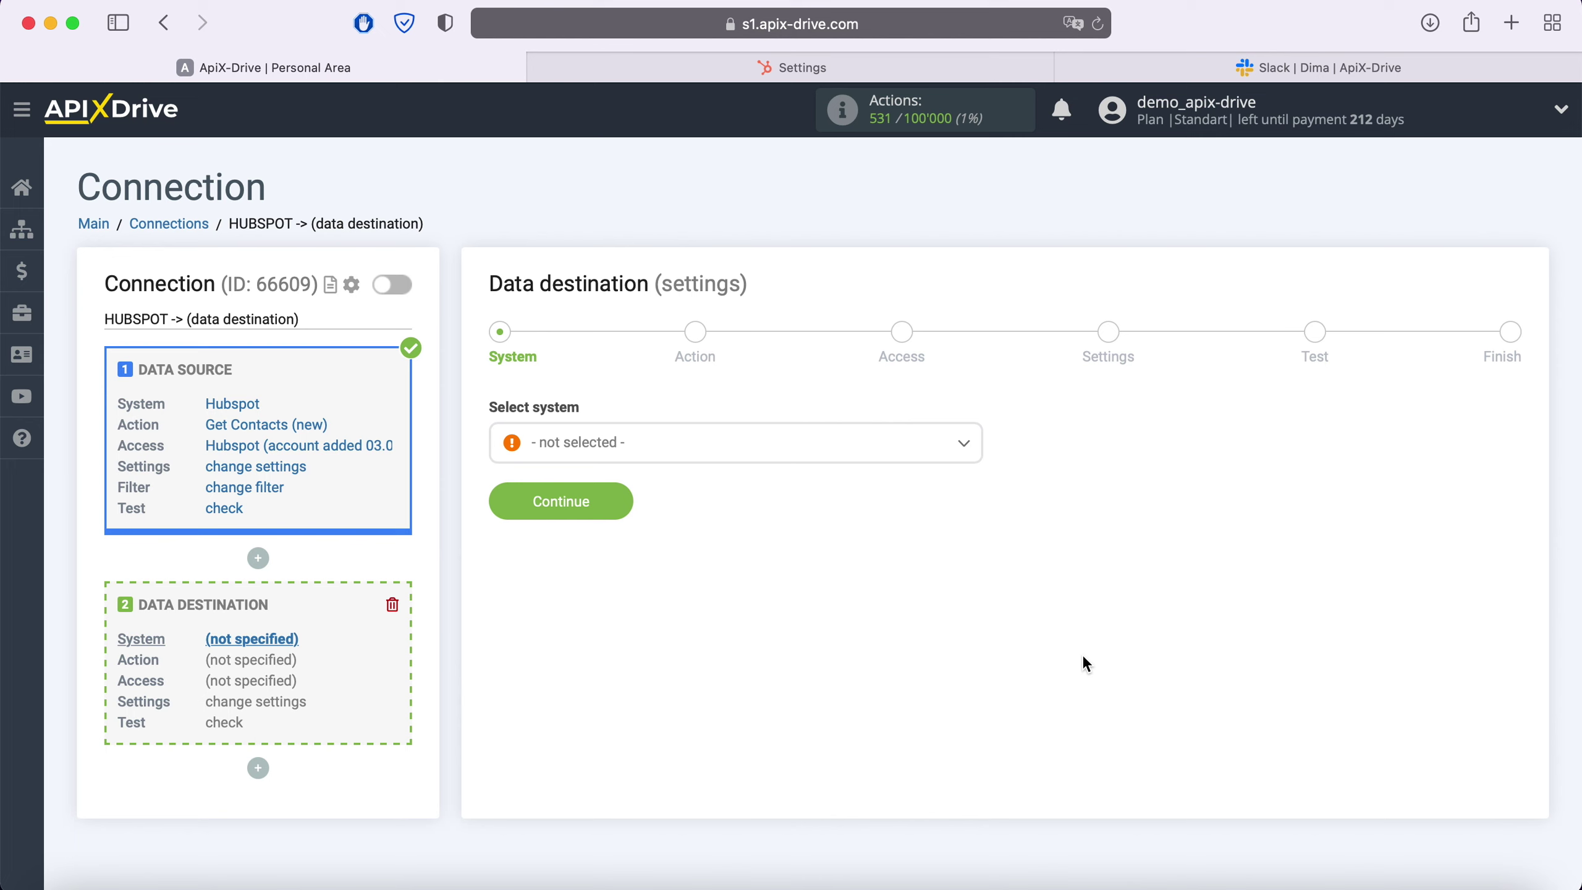
pyautogui.click(726, 445)
pyautogui.scroll(-15, 748, 583)
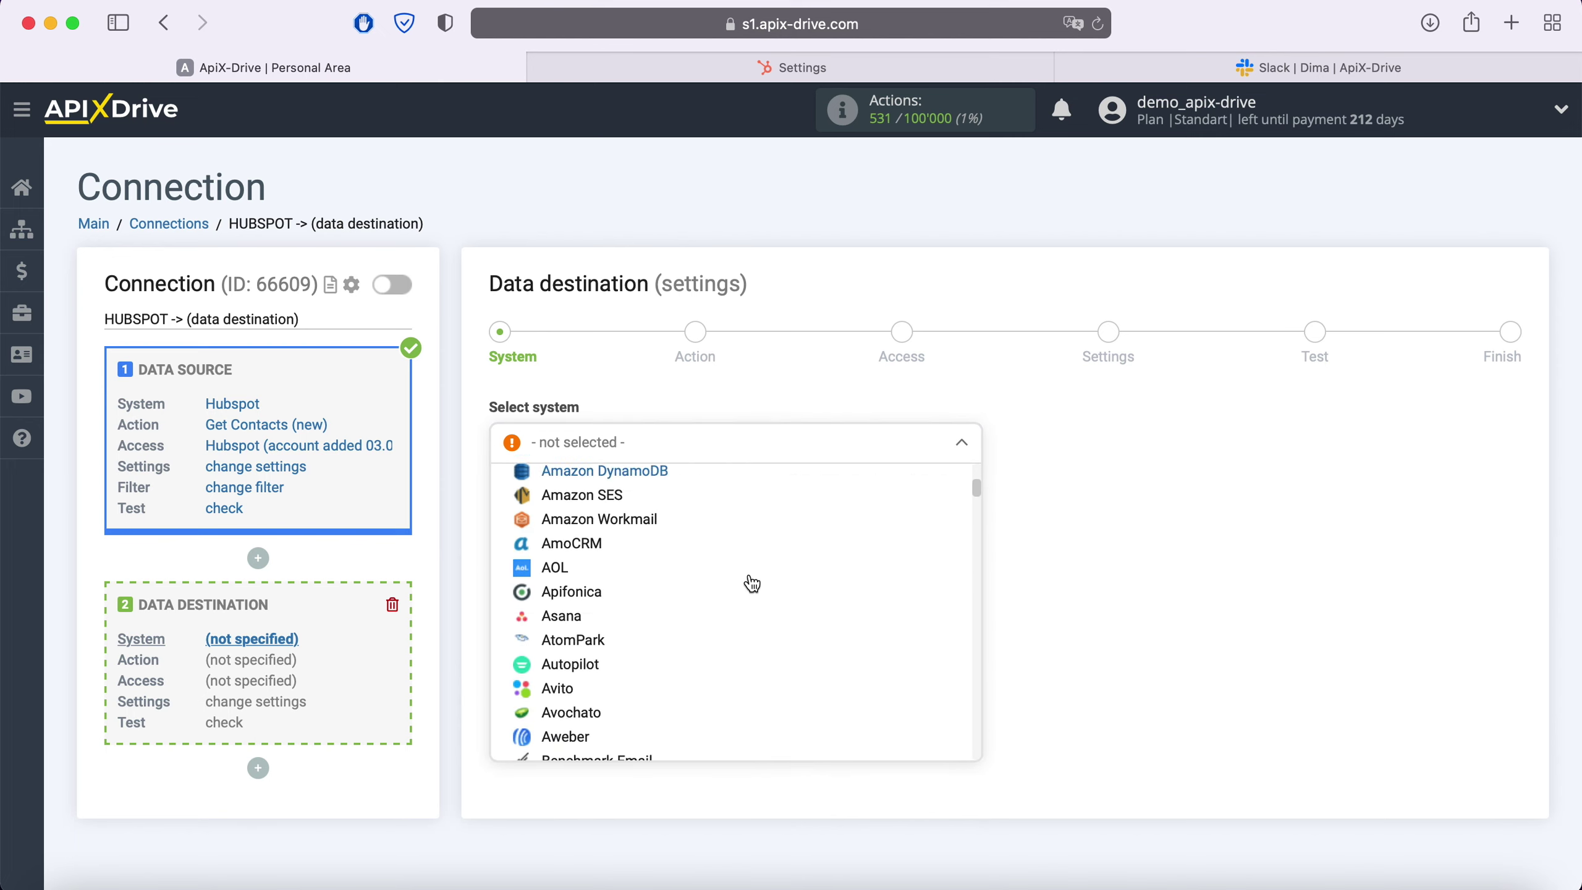
pyautogui.scroll(-20, 752, 583)
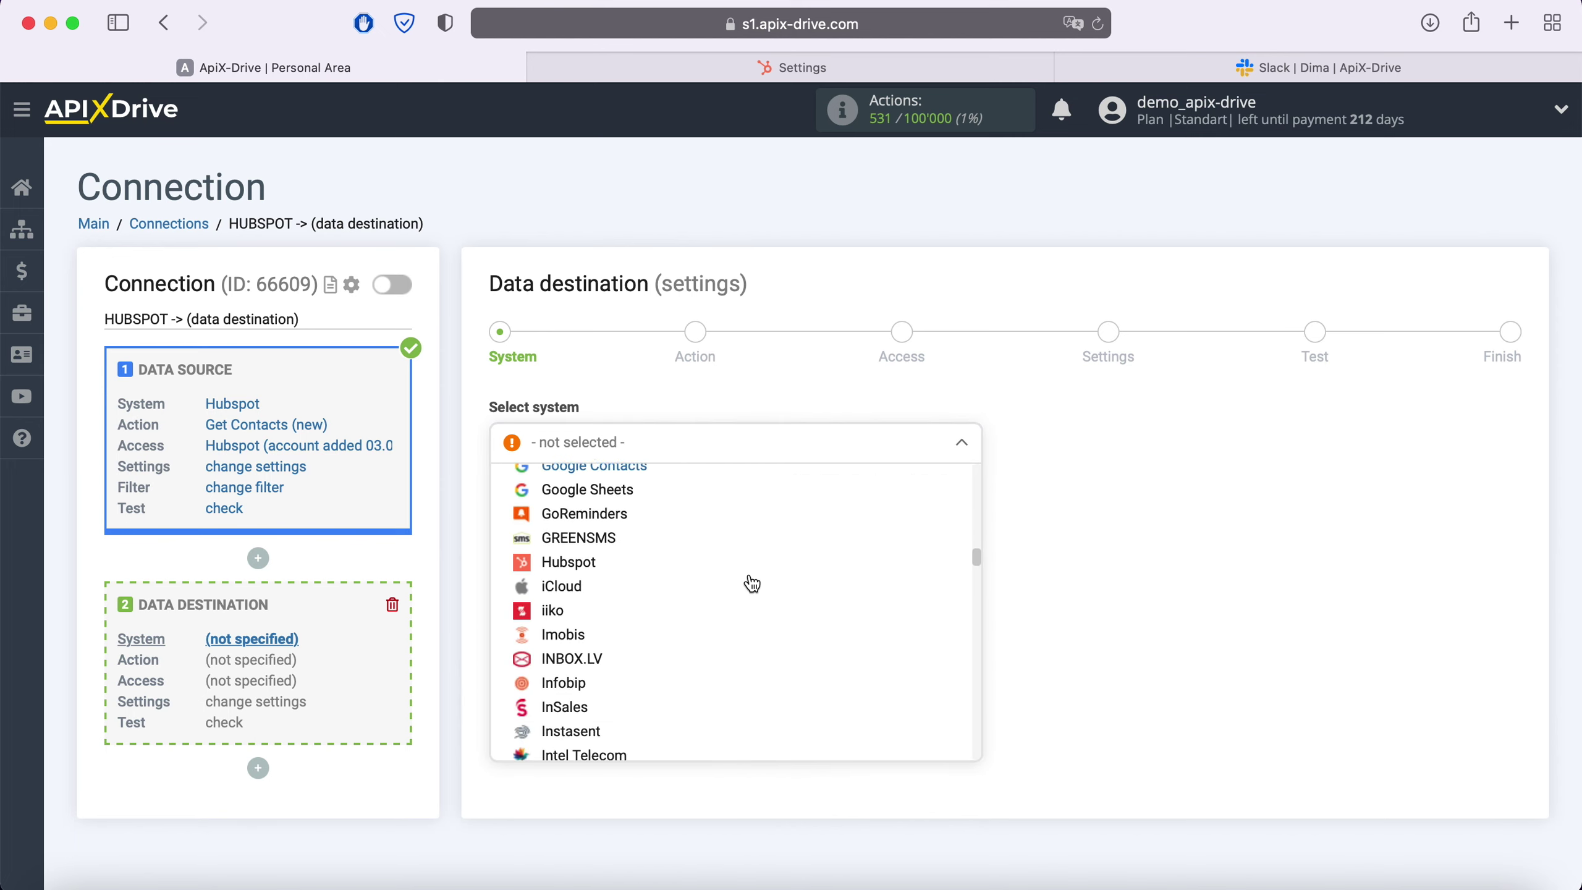
pyautogui.scroll(-20, 753, 583)
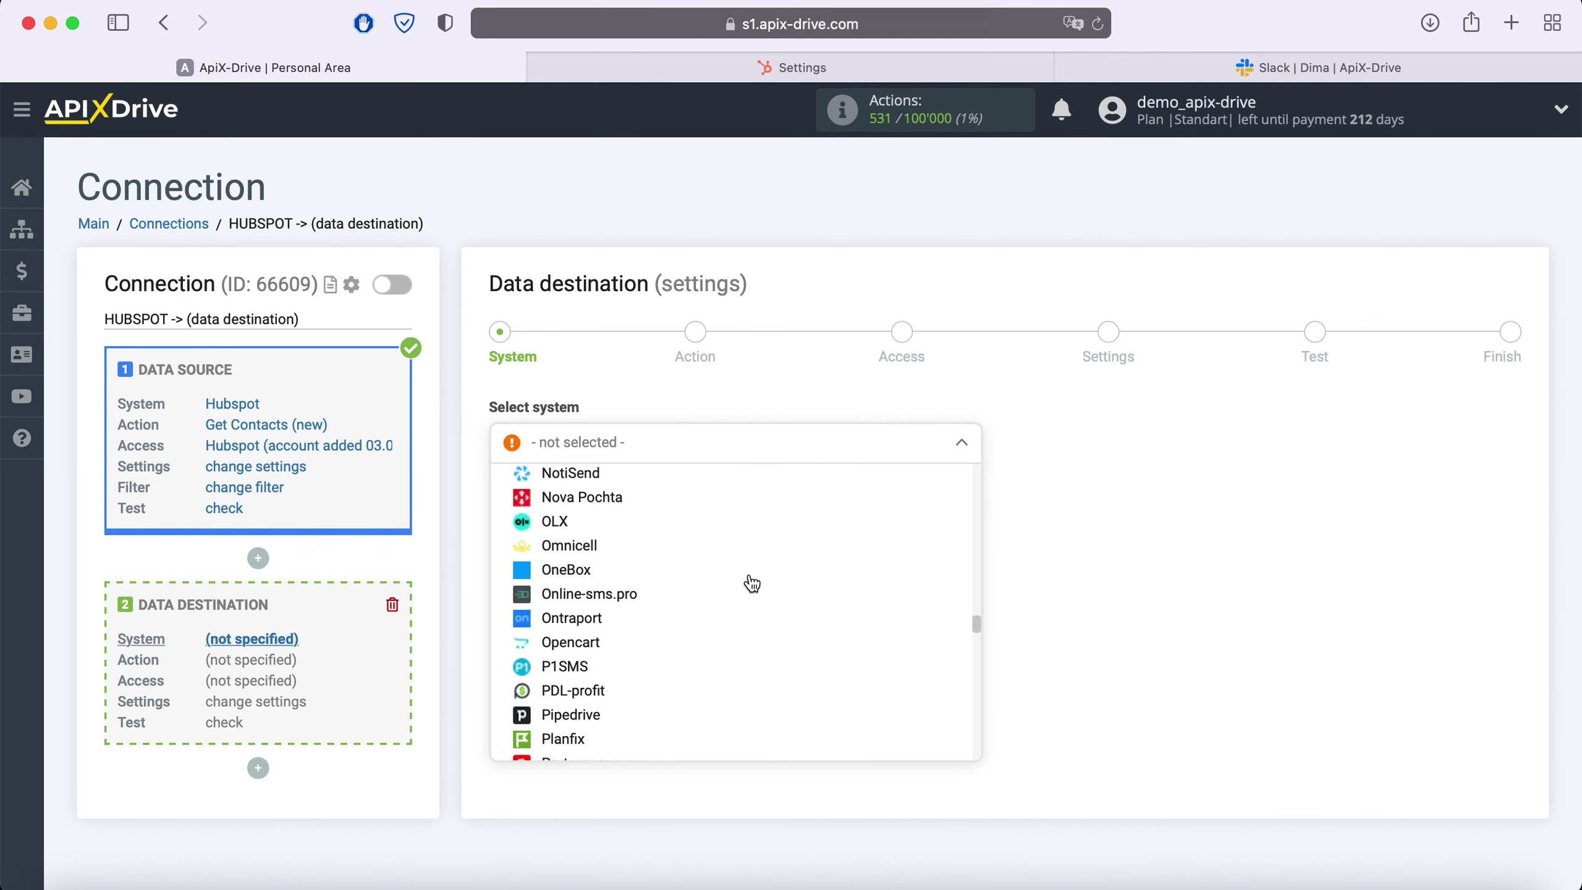
pyautogui.scroll(-15, 752, 583)
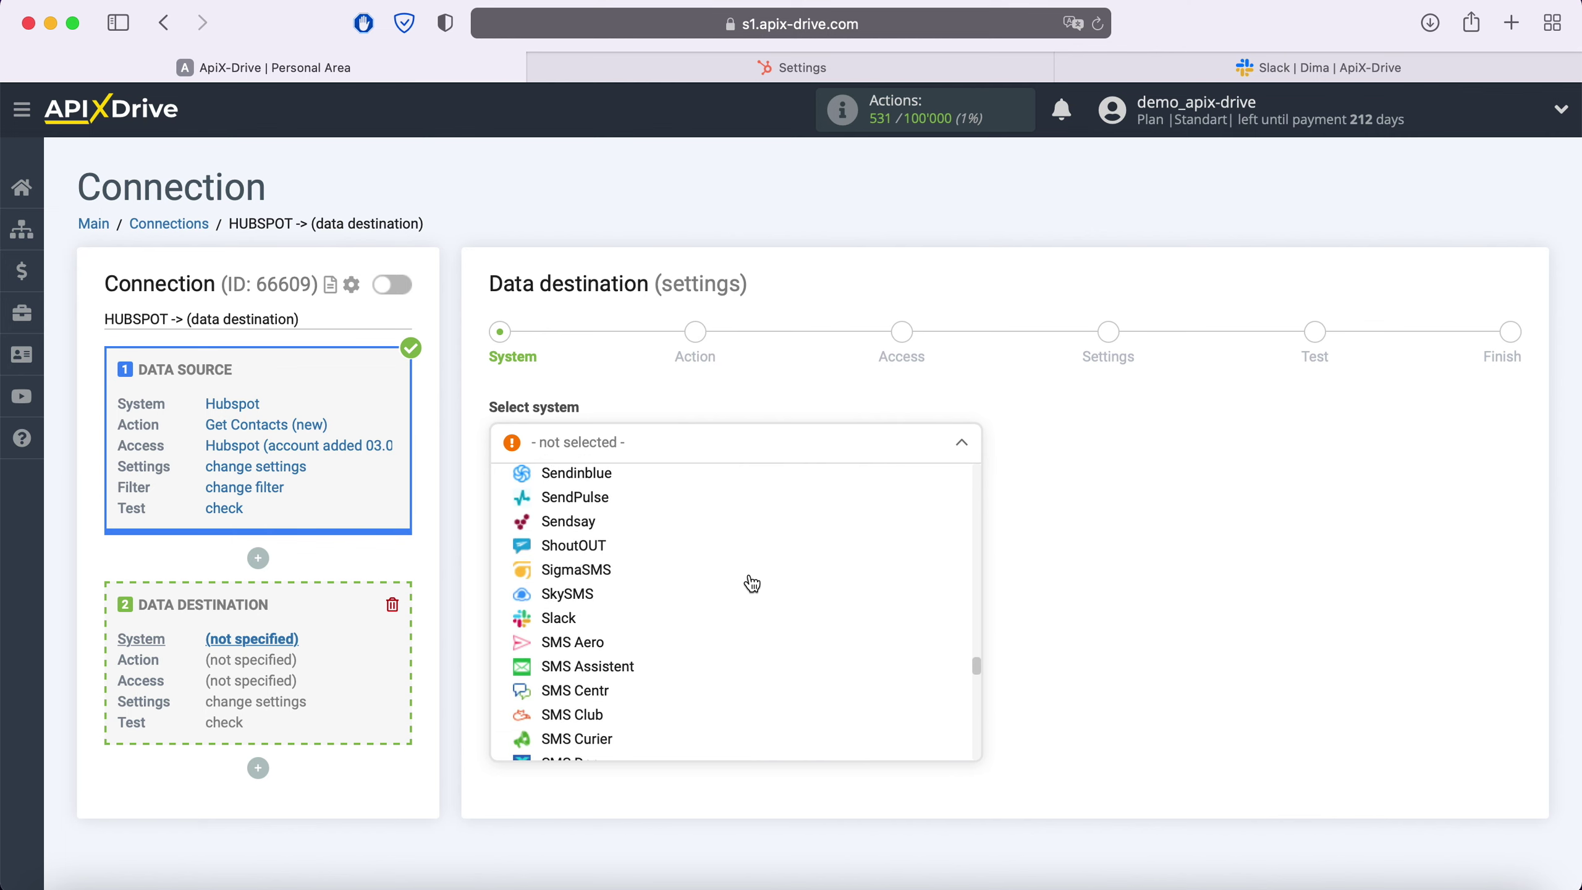
pyautogui.click(561, 617)
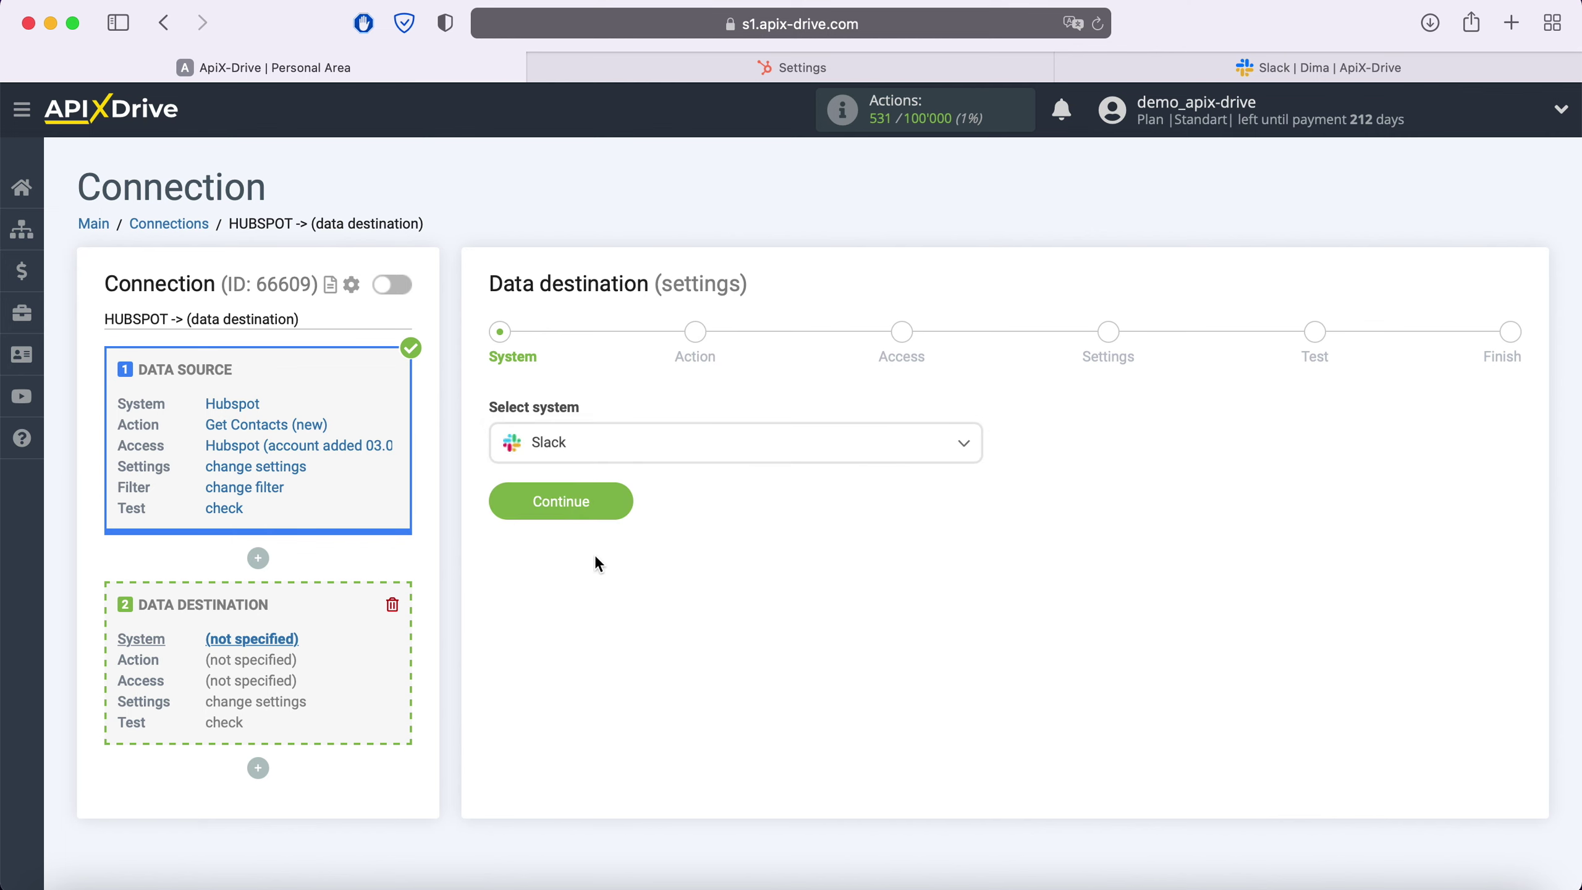
pyautogui.click(620, 503)
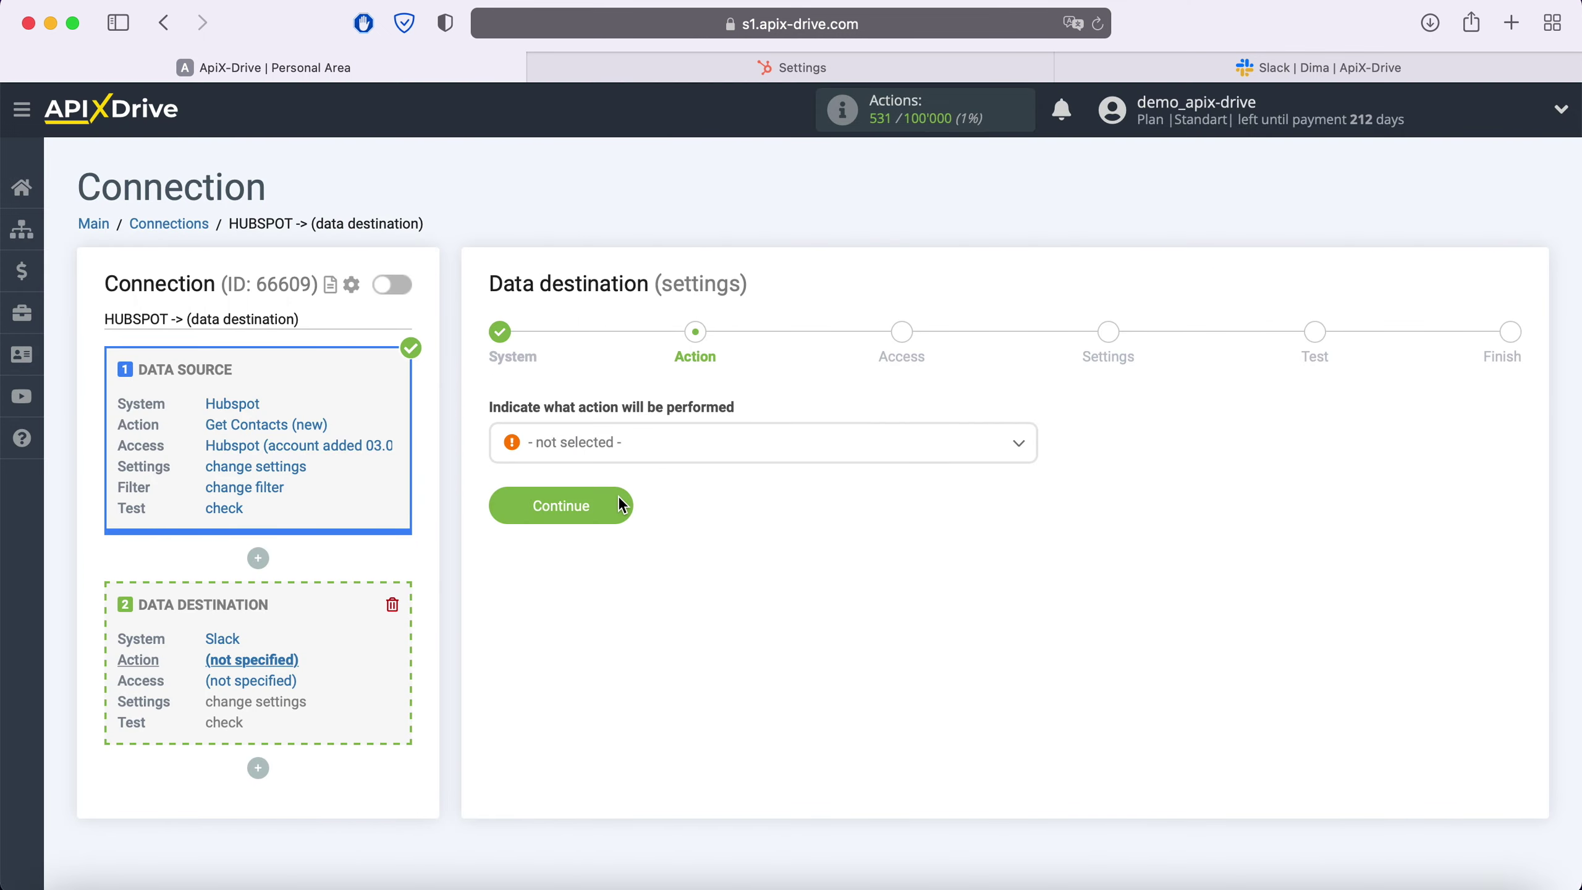
# Choose Send Message (personal) as the Slack action and continue to access
pyautogui.click(669, 451)
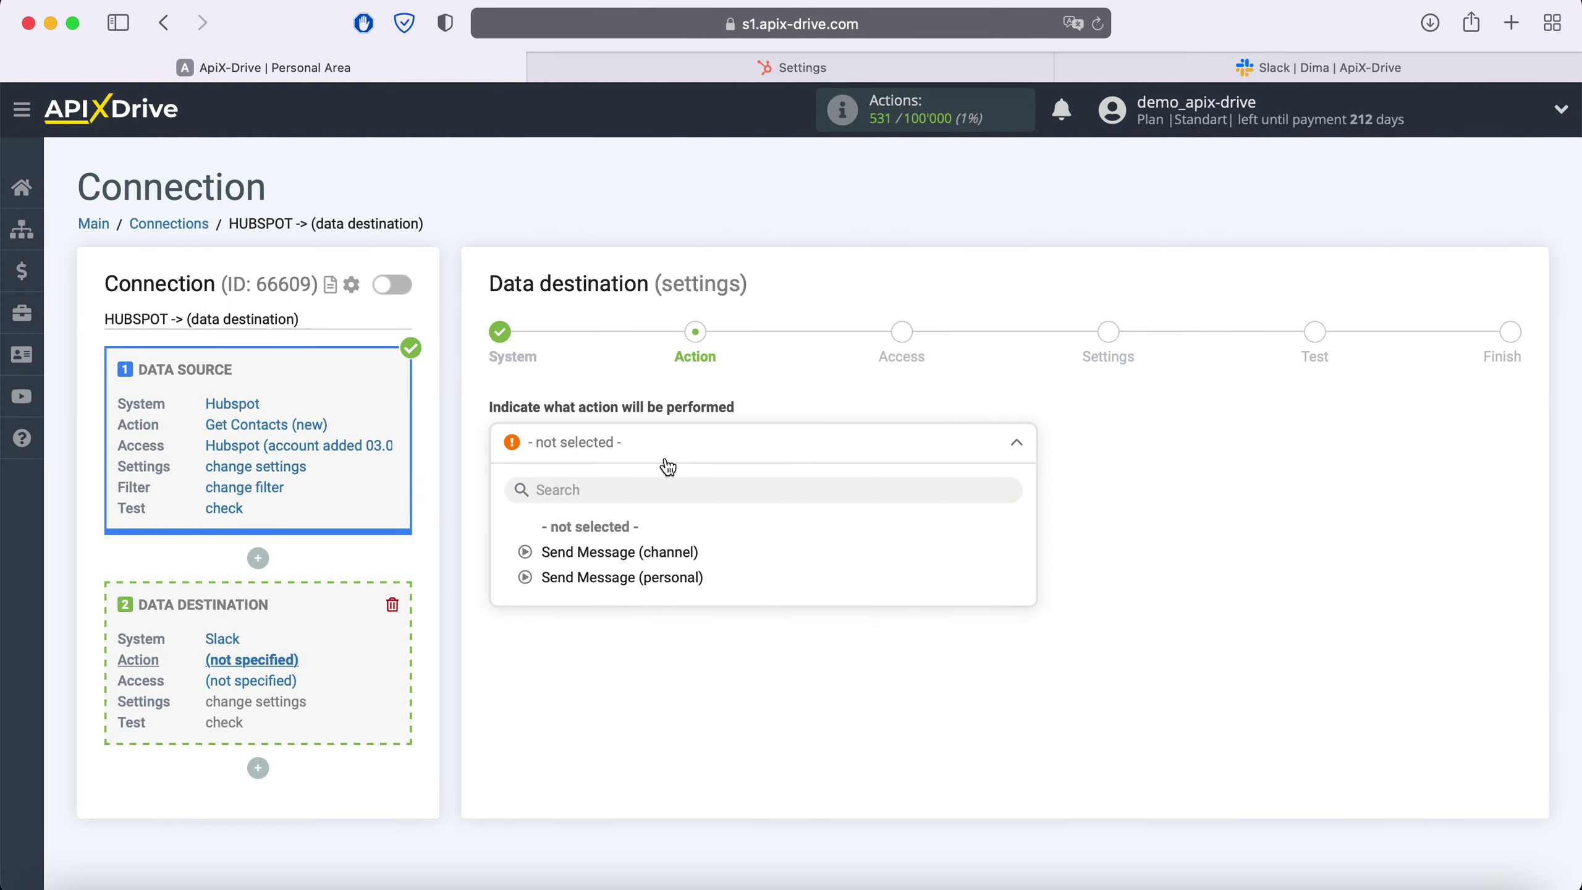
pyautogui.click(648, 577)
pyautogui.click(617, 515)
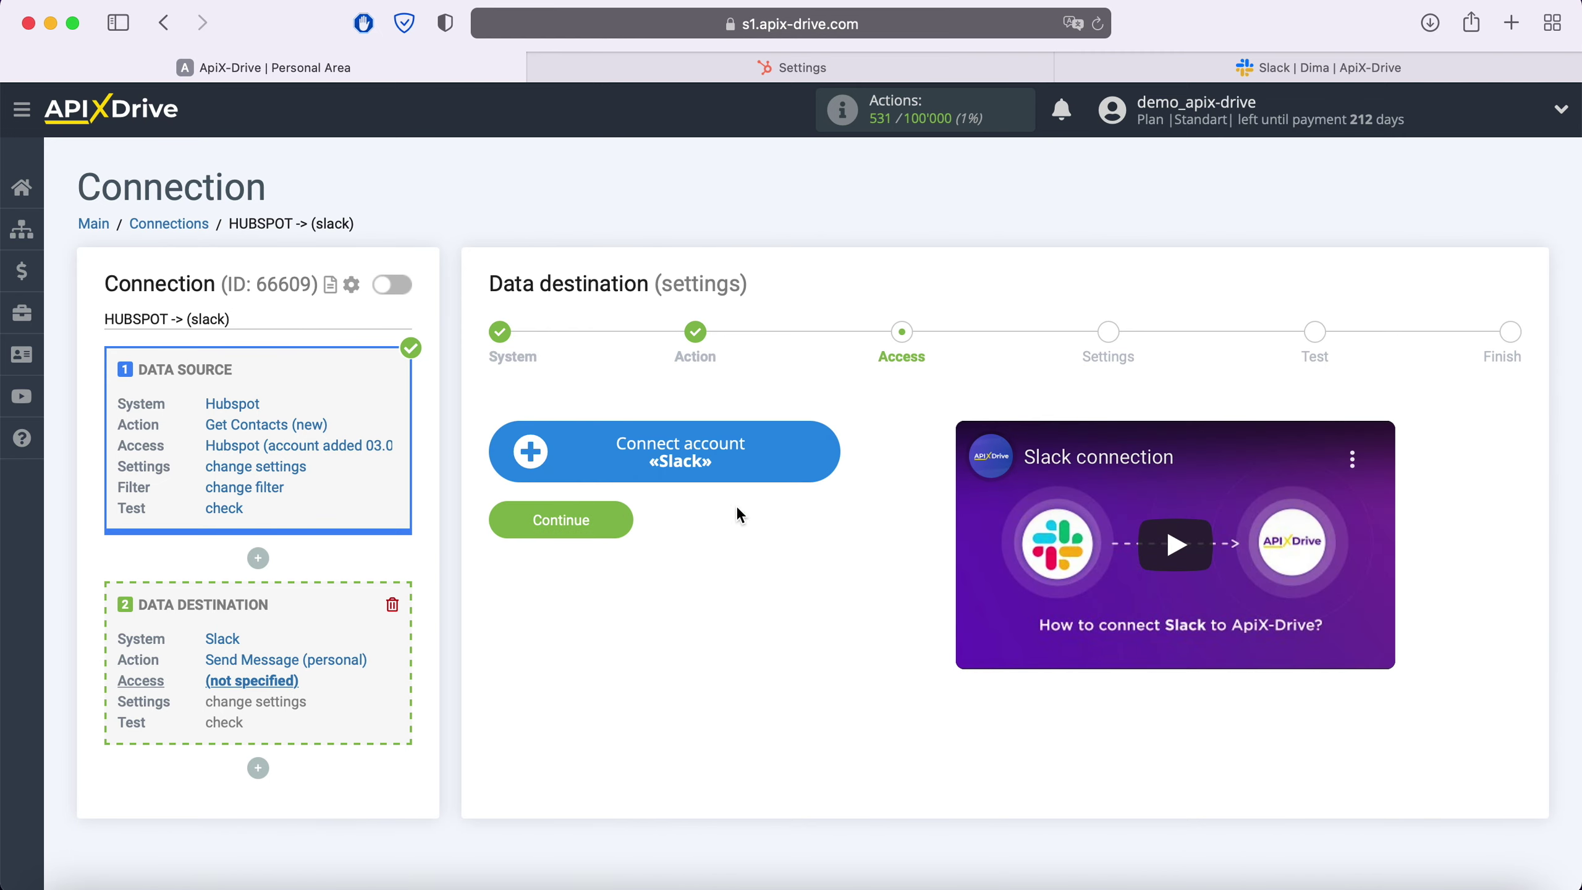
# Open the Slack sign-in window, then view the workspace details in Slack
pyautogui.click(822, 444)
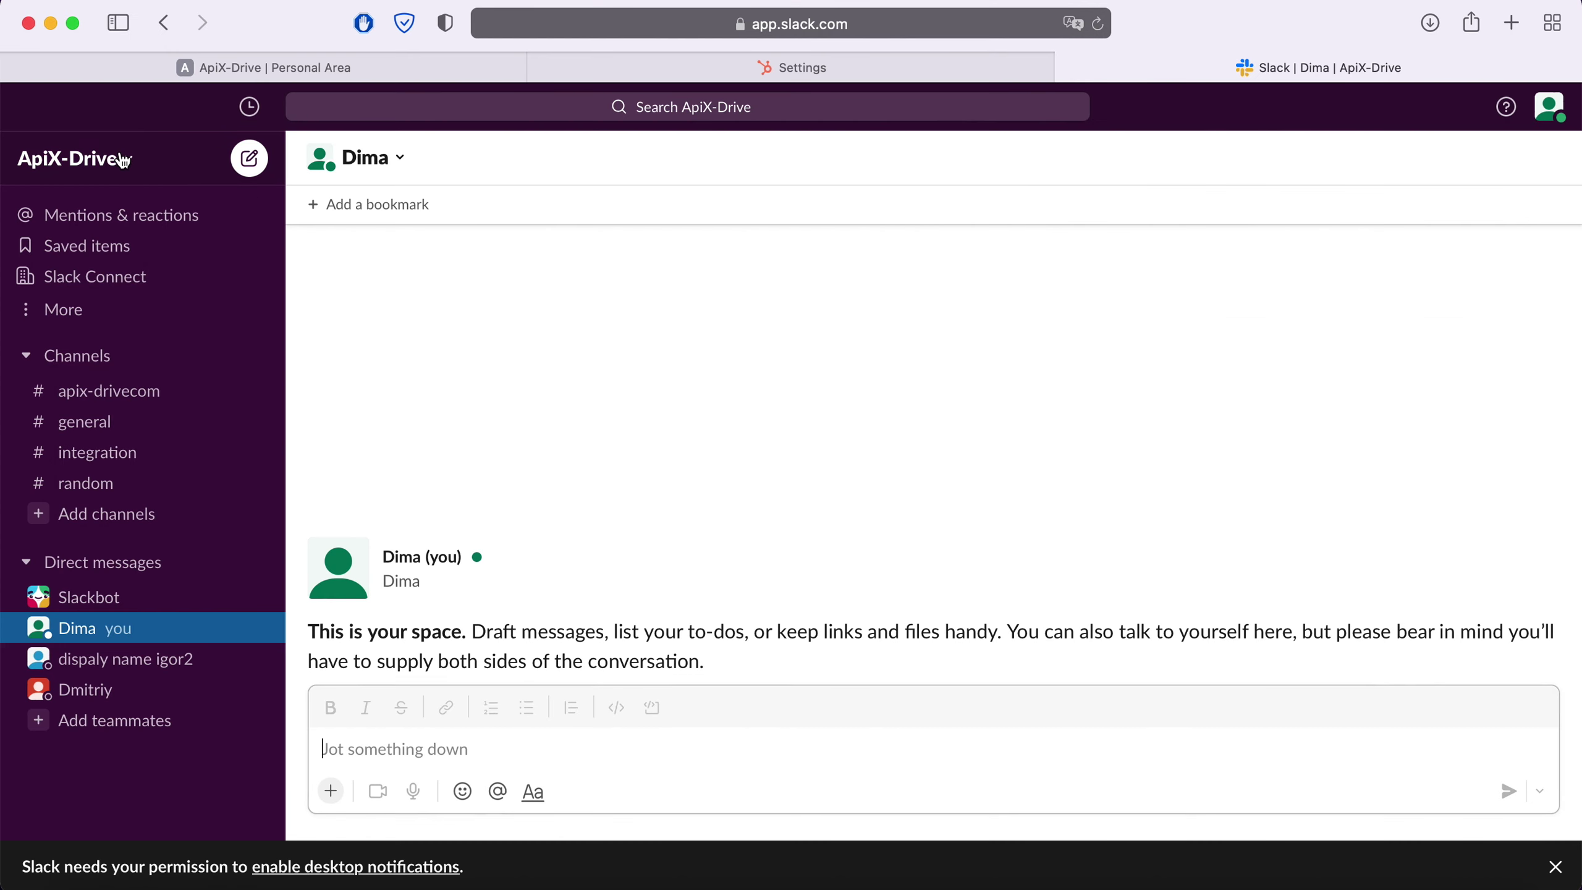
pyautogui.click(123, 161)
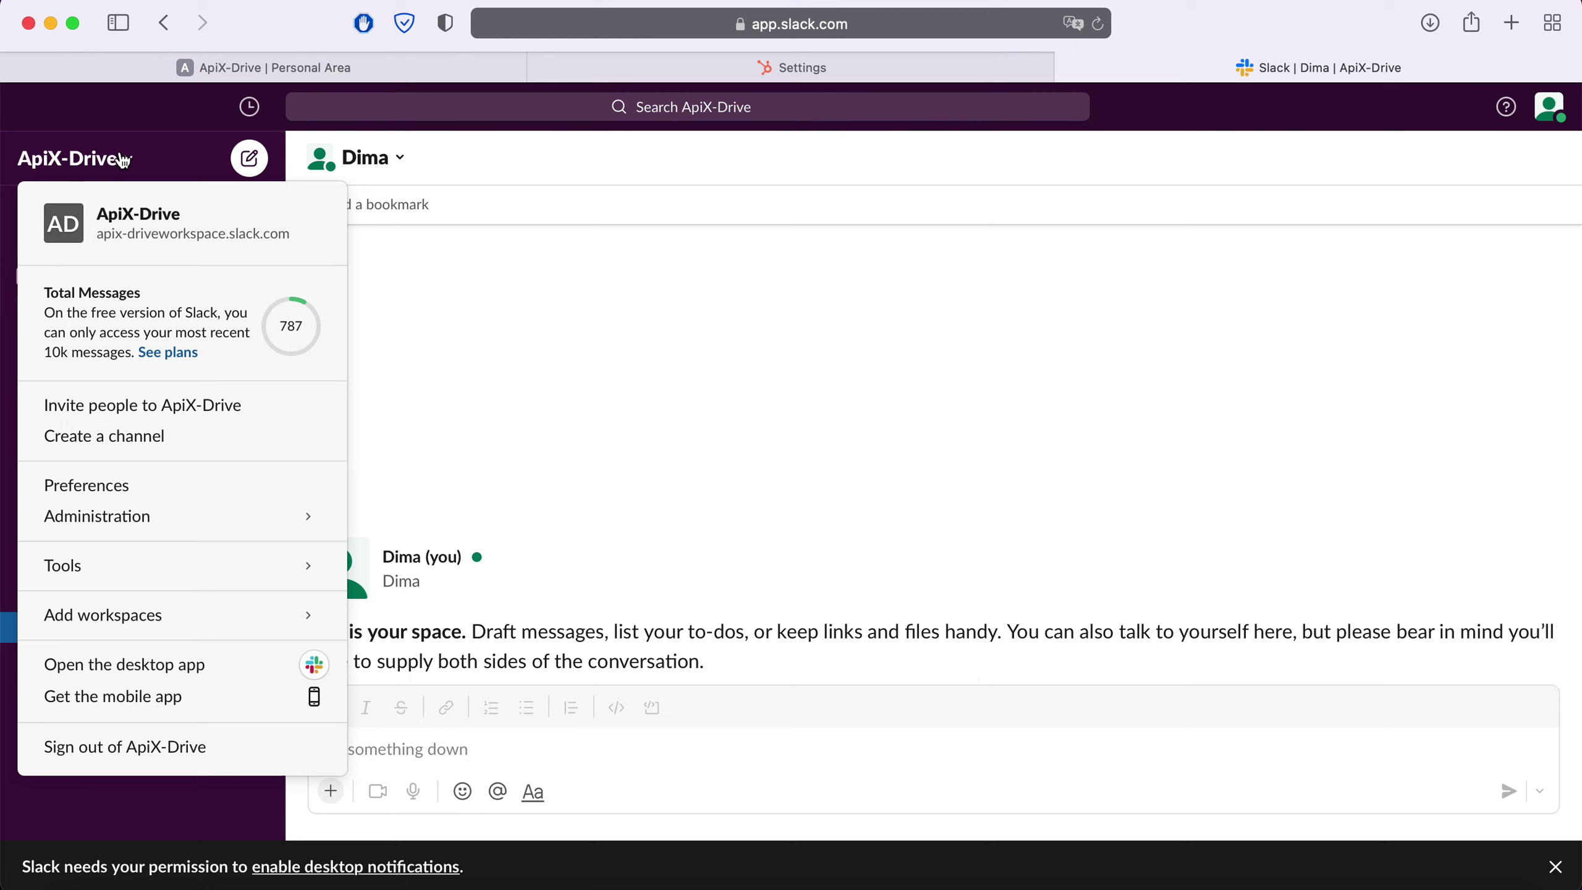
# Copy the apix-driveworkspace URL from the workspace menu and return to the sign-in popup
pyautogui.moveTo(97, 234); pyautogui.dragTo(219, 235)
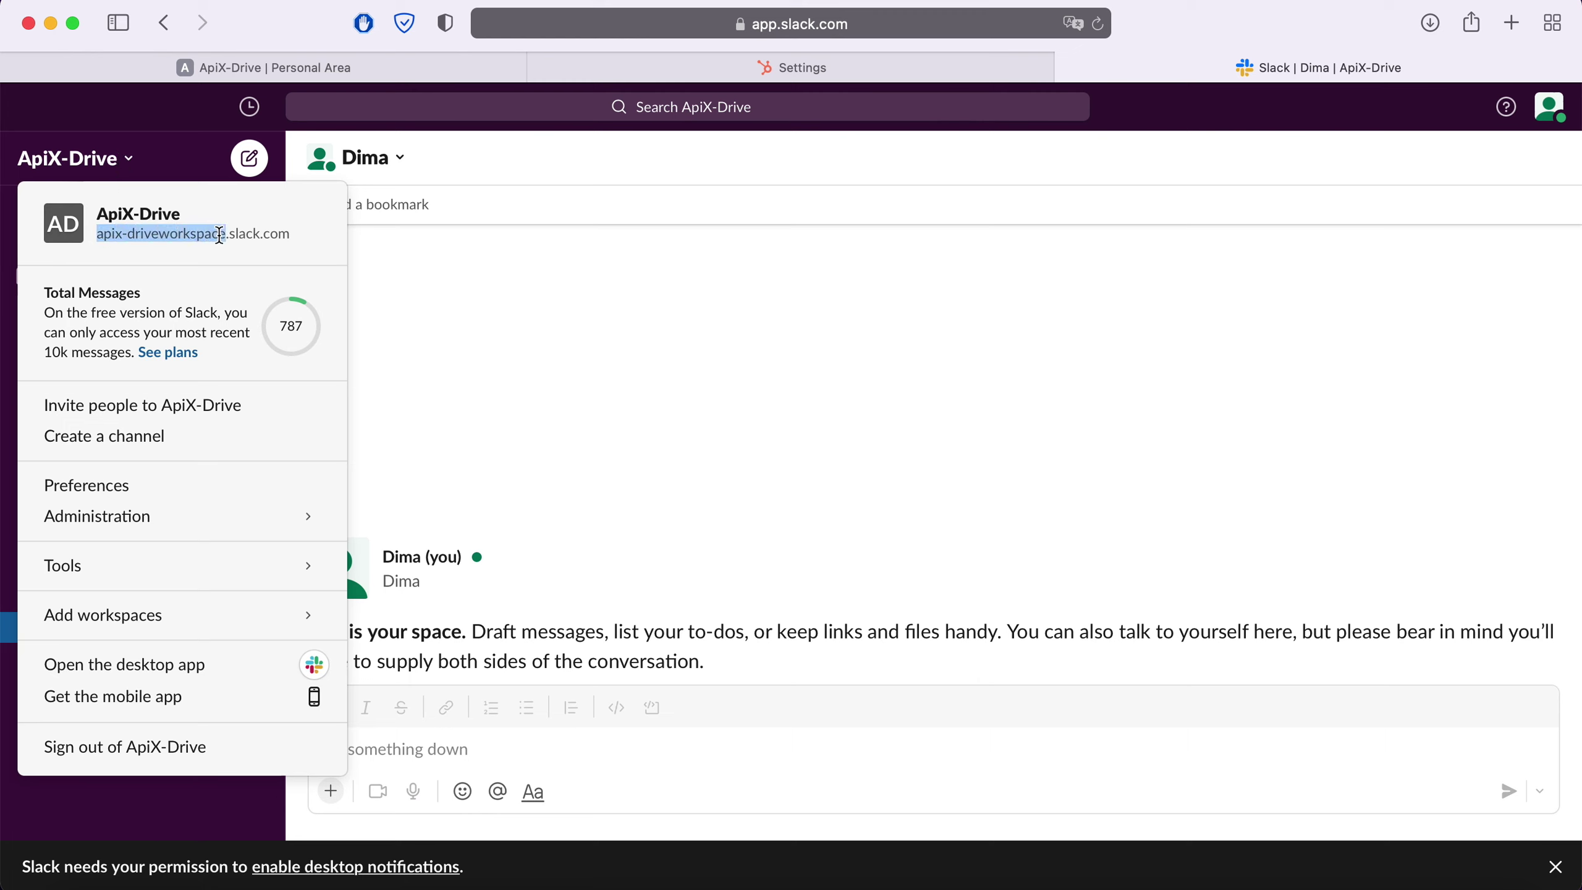
pyautogui.rightClick(219, 235)
pyautogui.click(253, 330)
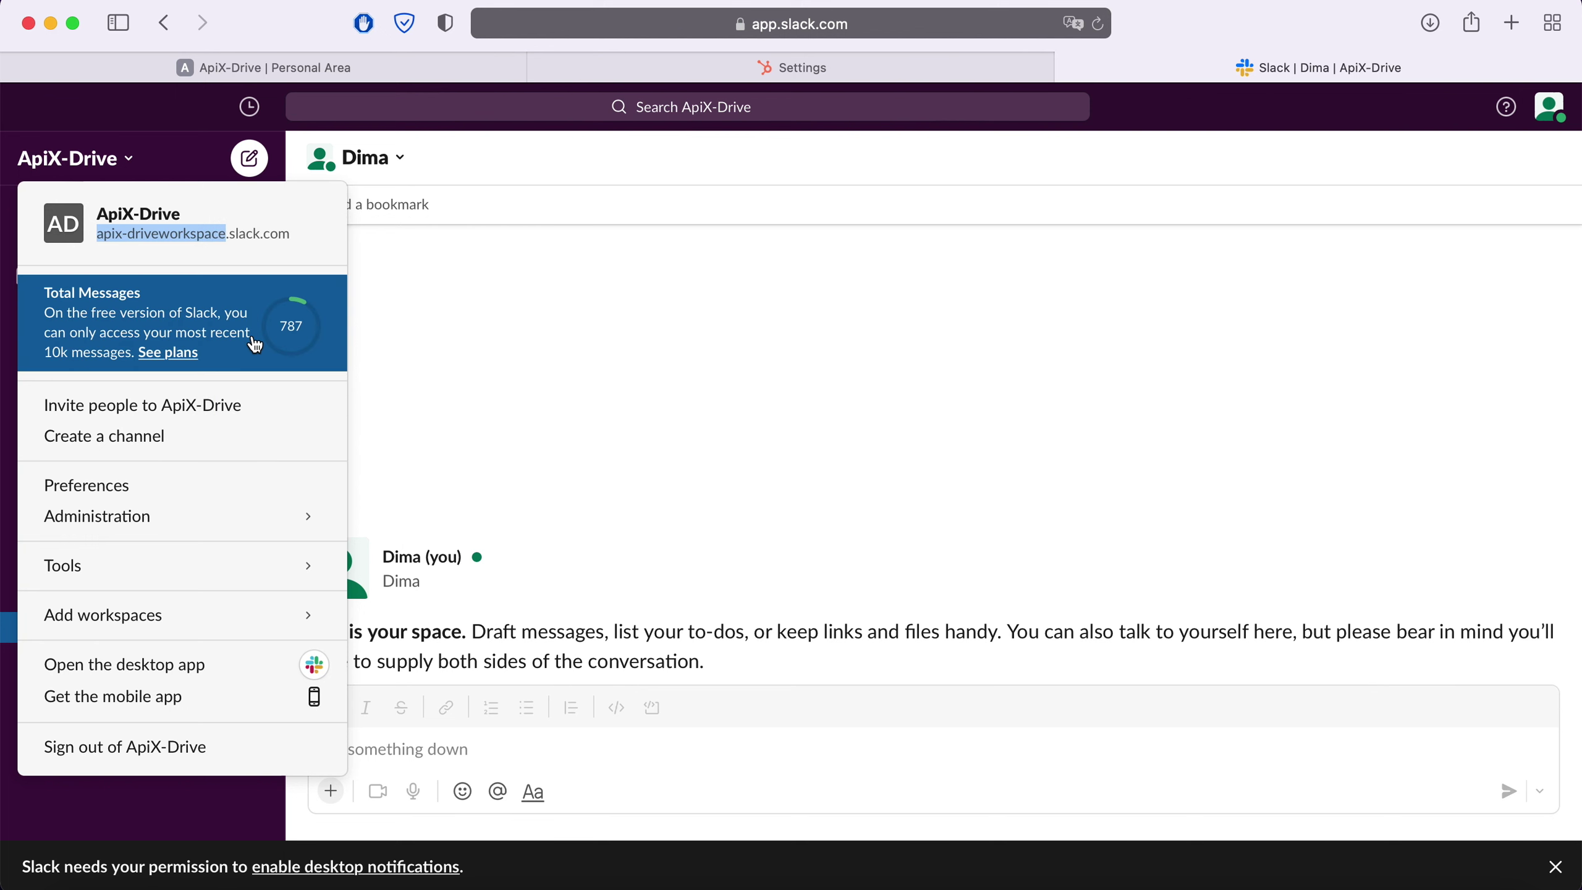
pyautogui.click(131, 159)
pyautogui.click(230, 69)
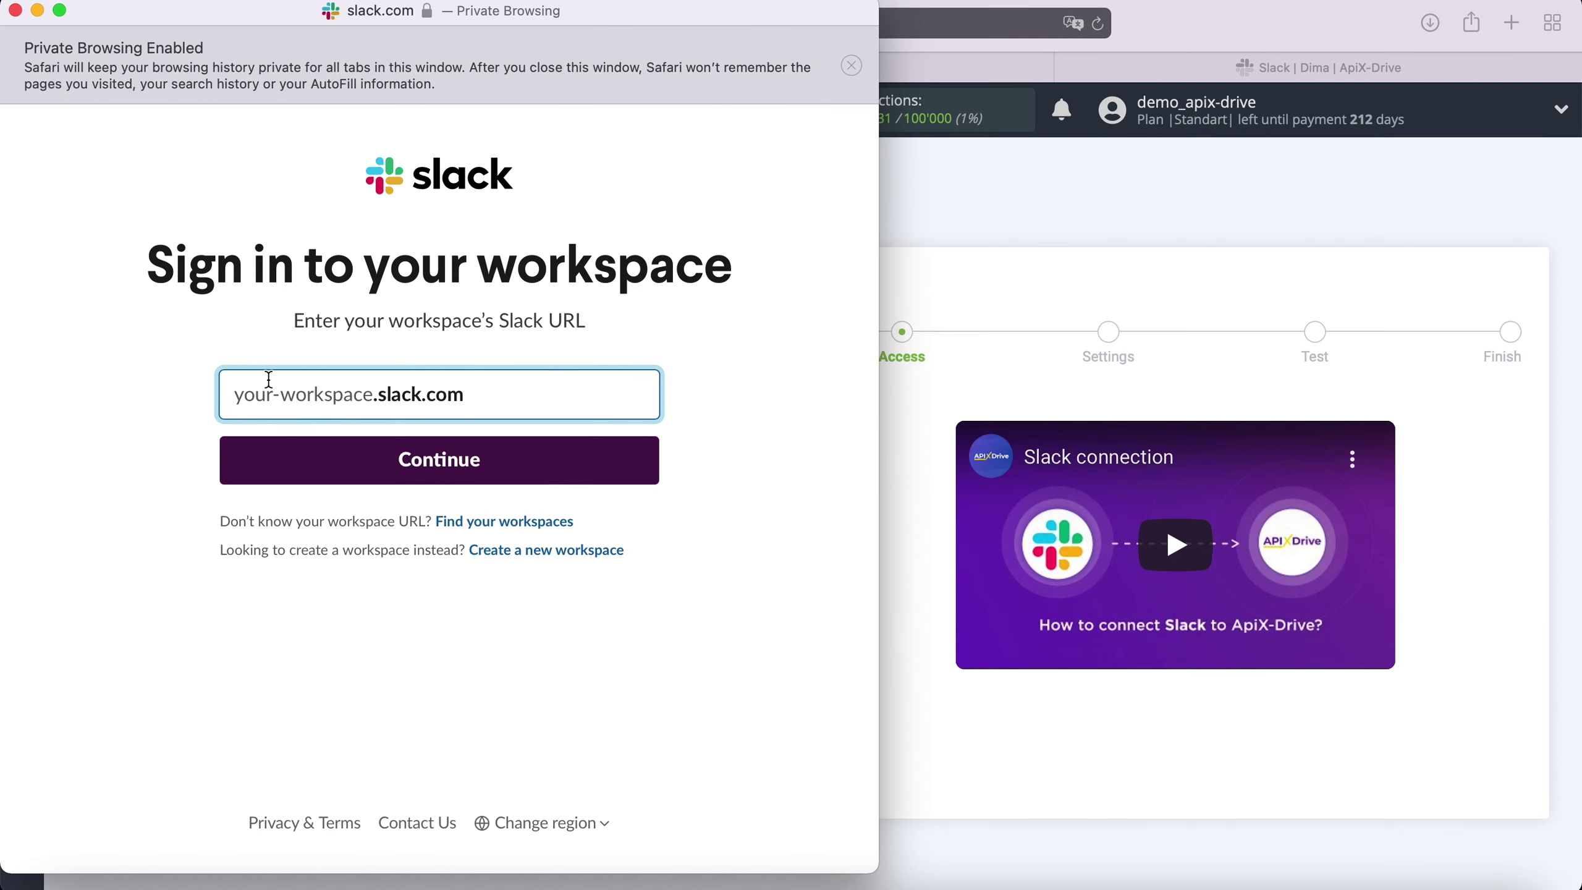
# Paste the apix-driveworkspace URL into the sign-in window and continue
pyautogui.rightClick(269, 380)
pyautogui.click(307, 454)
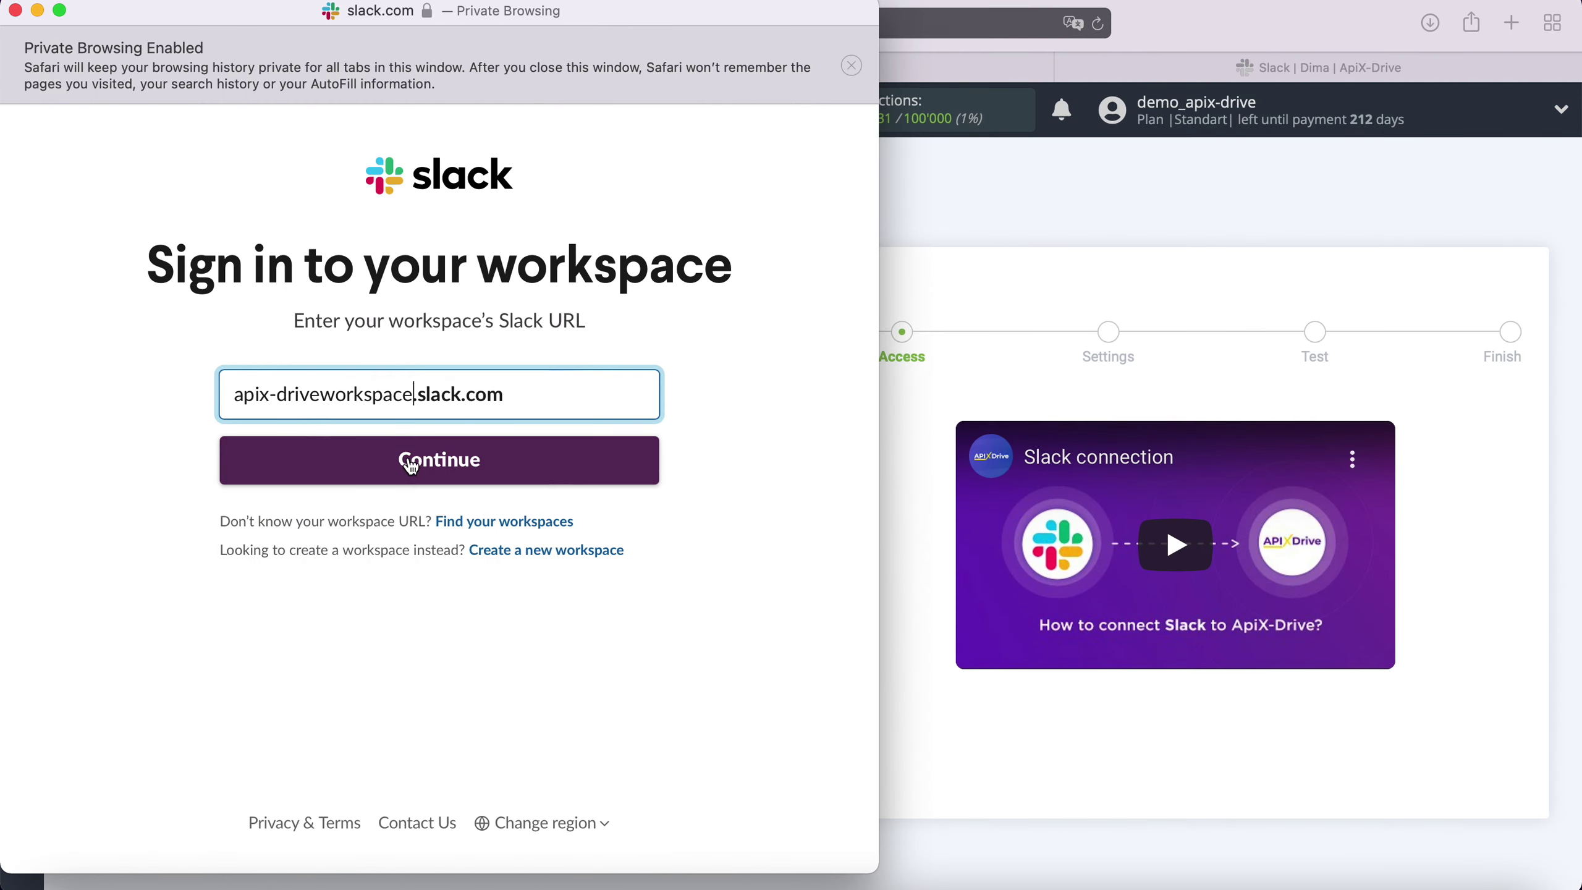
pyautogui.click(495, 455)
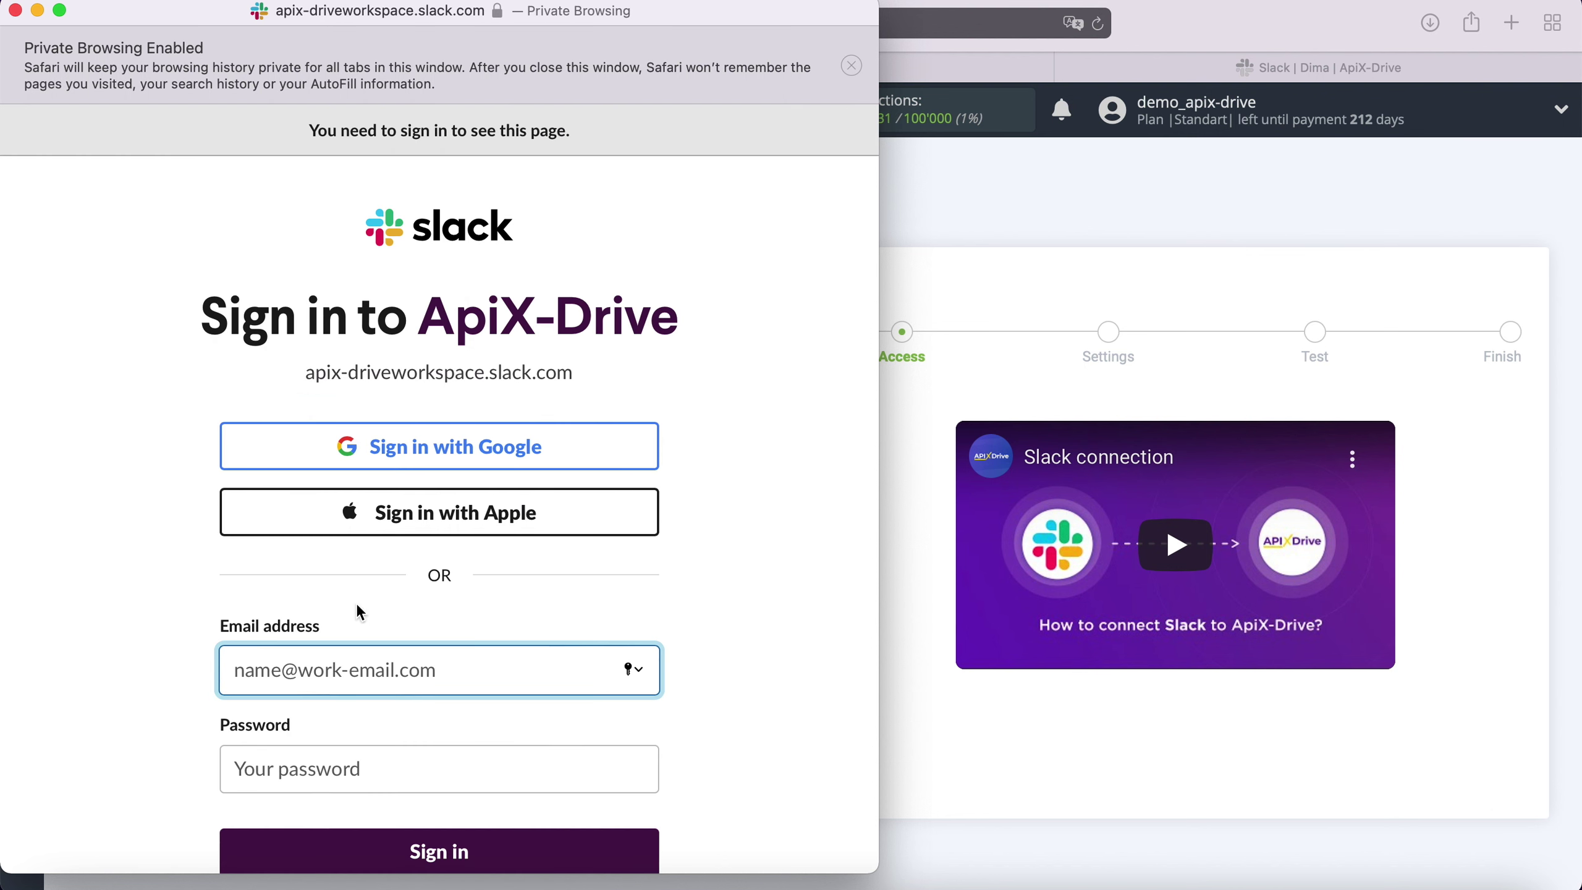
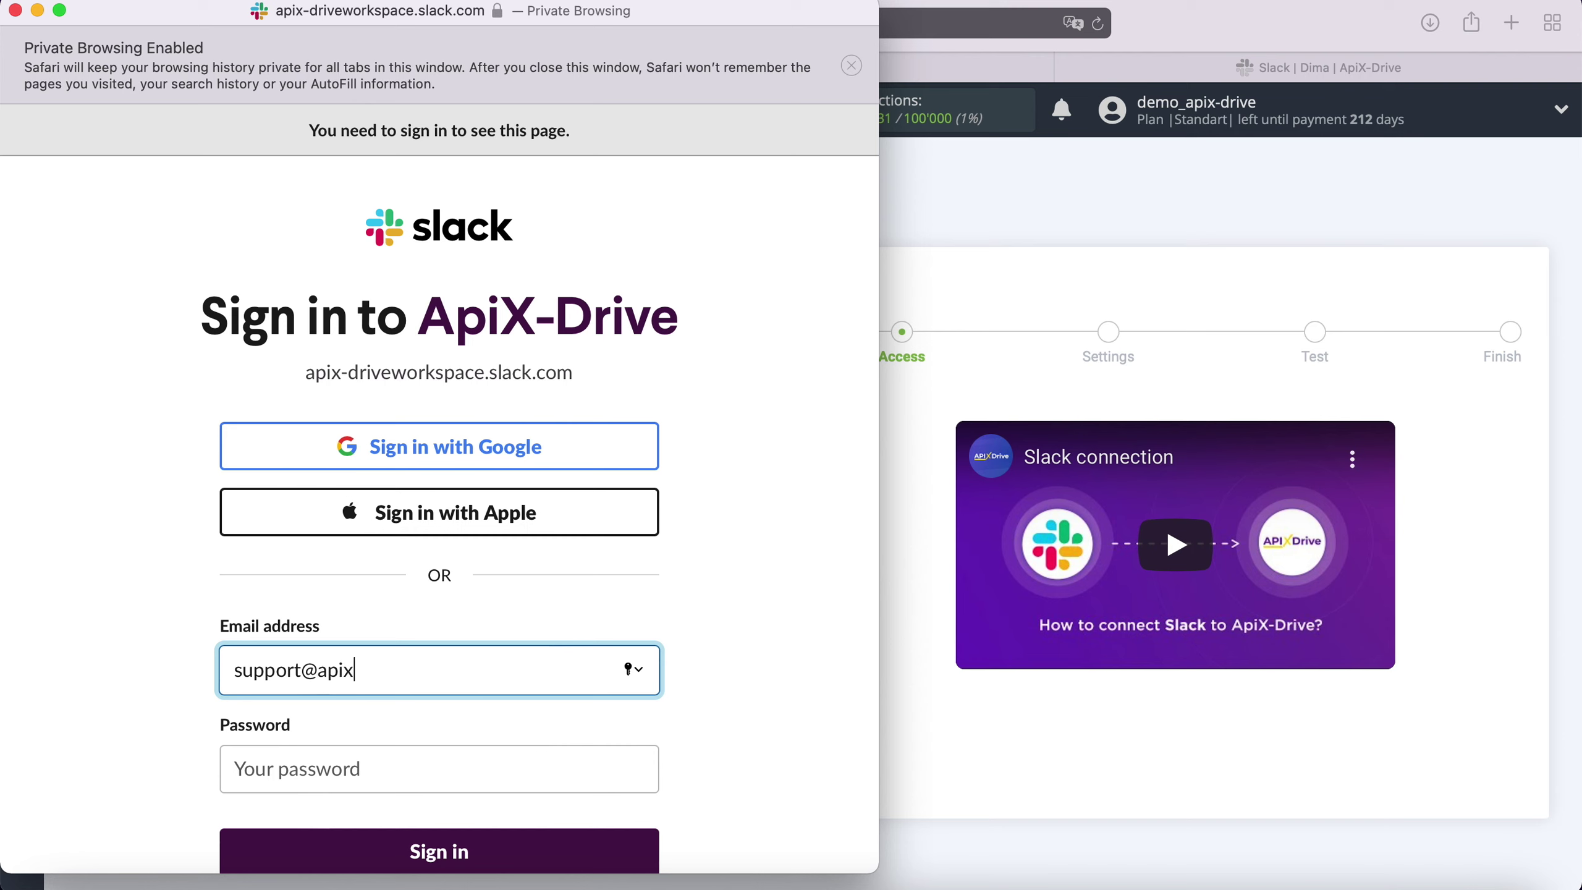
# Sign in with the account e-mail and password, then allow ApiX-Drive access
pyautogui.click(319, 761)
pyautogui.write('••••••••••••')
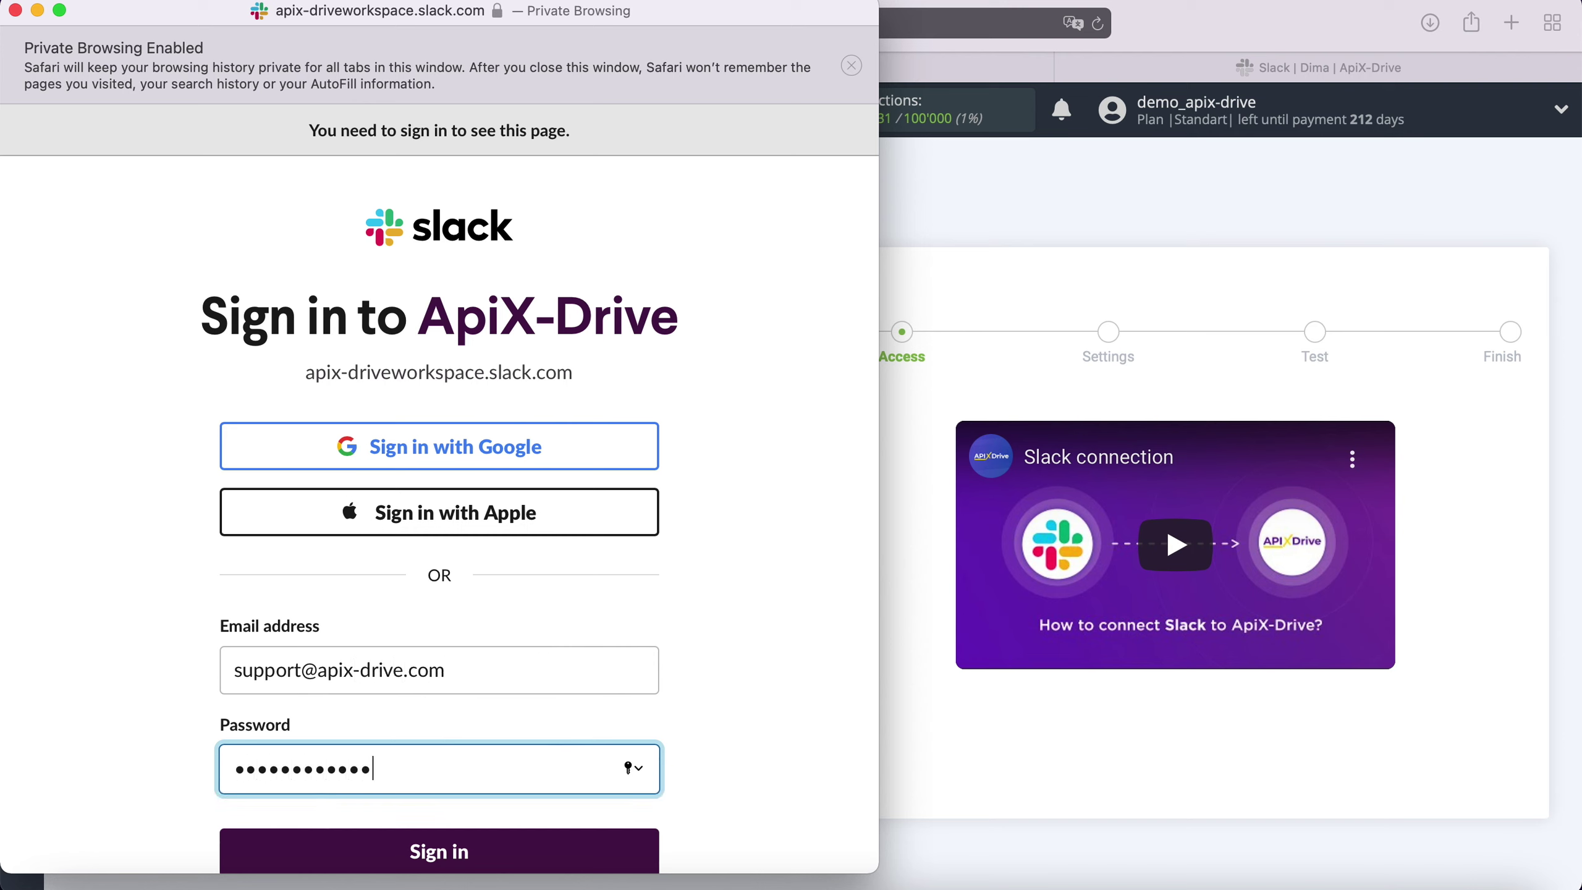
pyautogui.click(476, 849)
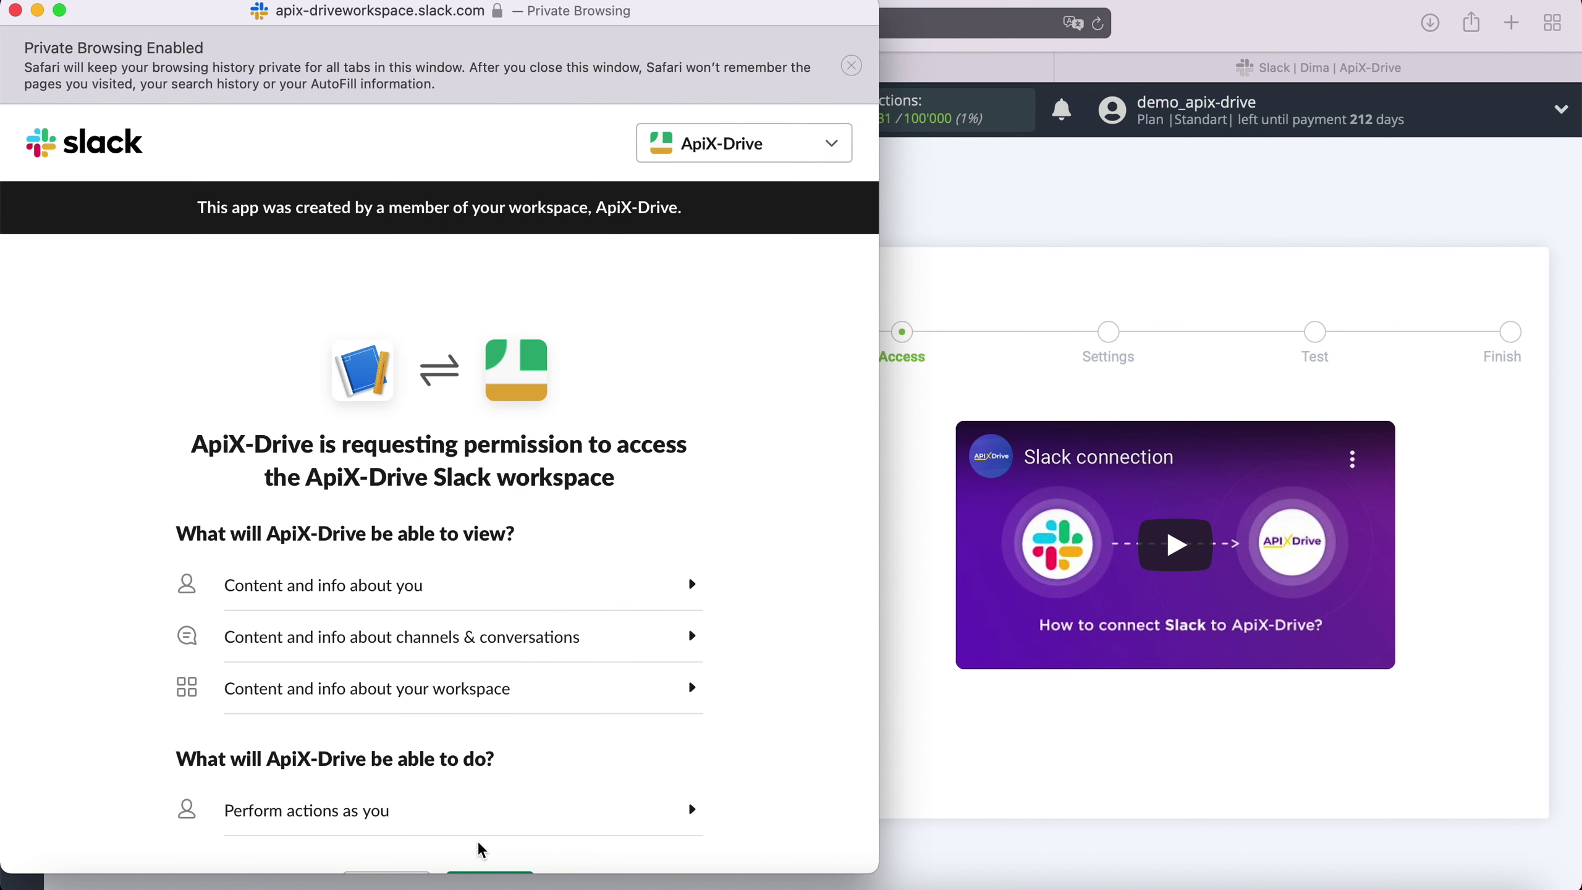
pyautogui.scroll(-3, 801, 626)
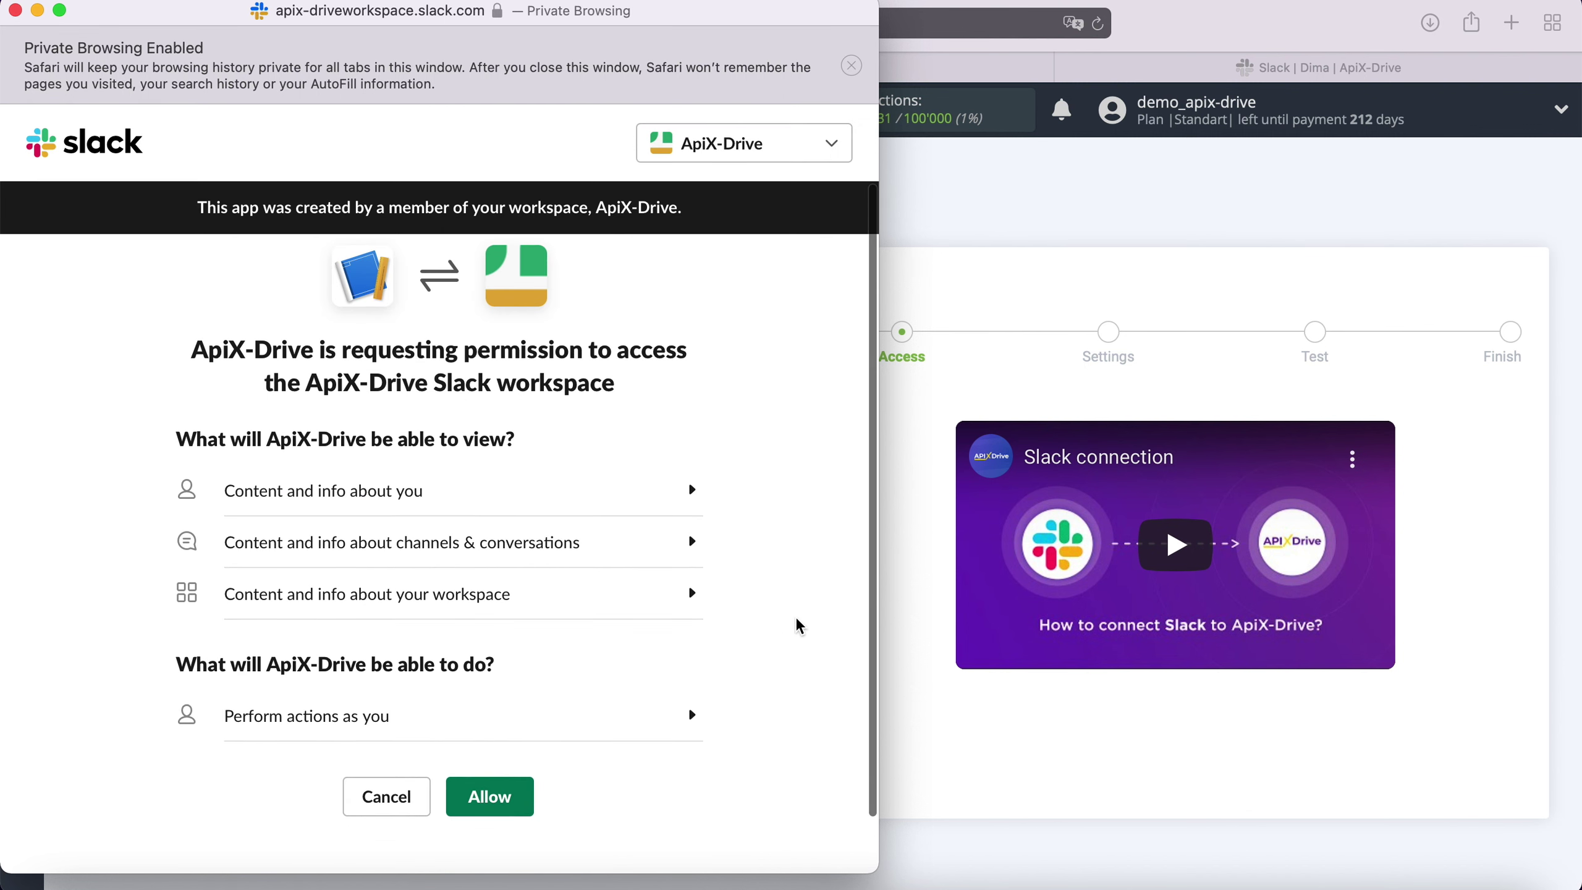
pyautogui.click(517, 796)
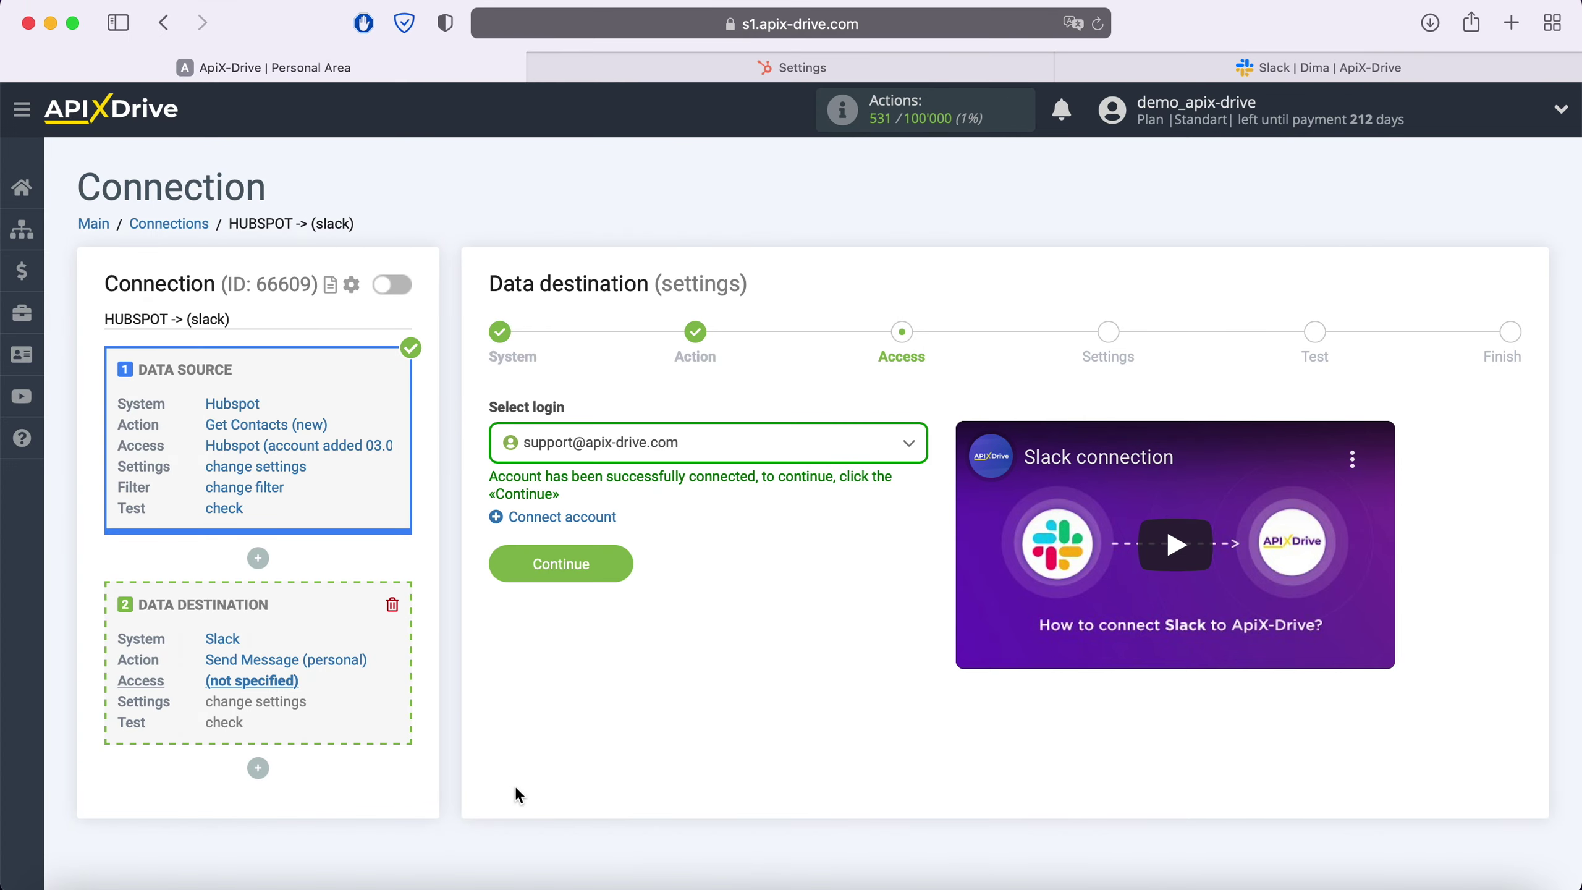
# Select the connected Slack account as the login and continue to Settings
pyautogui.click(716, 459)
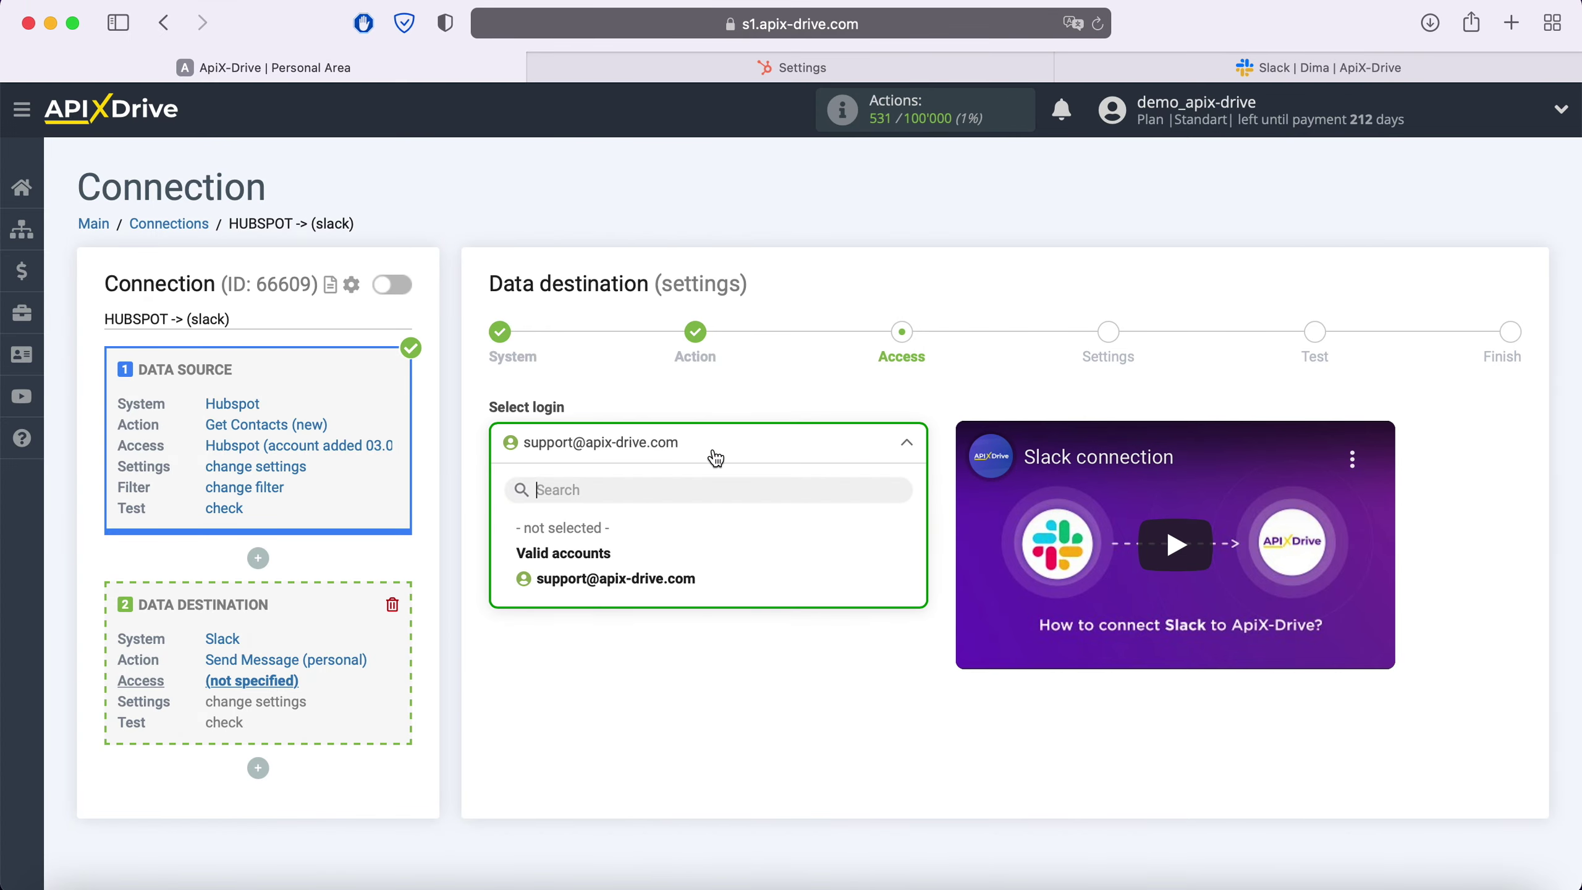
pyautogui.click(669, 571)
pyautogui.click(625, 565)
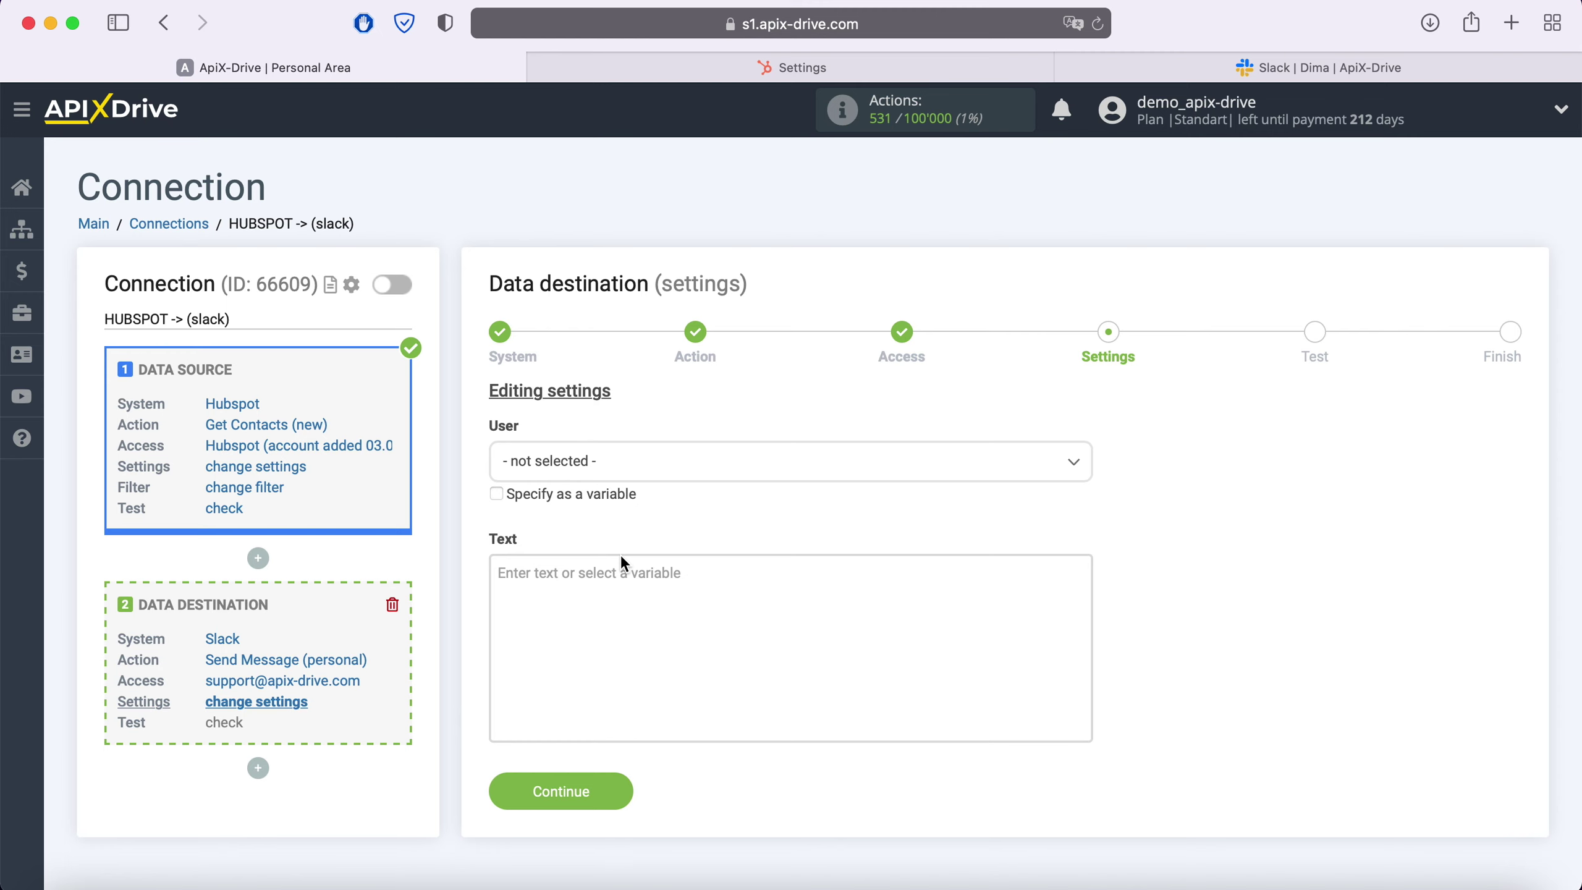
# Pick the Slack recipient user and start the message 'New Contact from Hubspot' with the date field
pyautogui.click(653, 463)
pyautogui.click(535, 653)
pyautogui.click(549, 660)
pyautogui.scroll(-5, 732, 593)
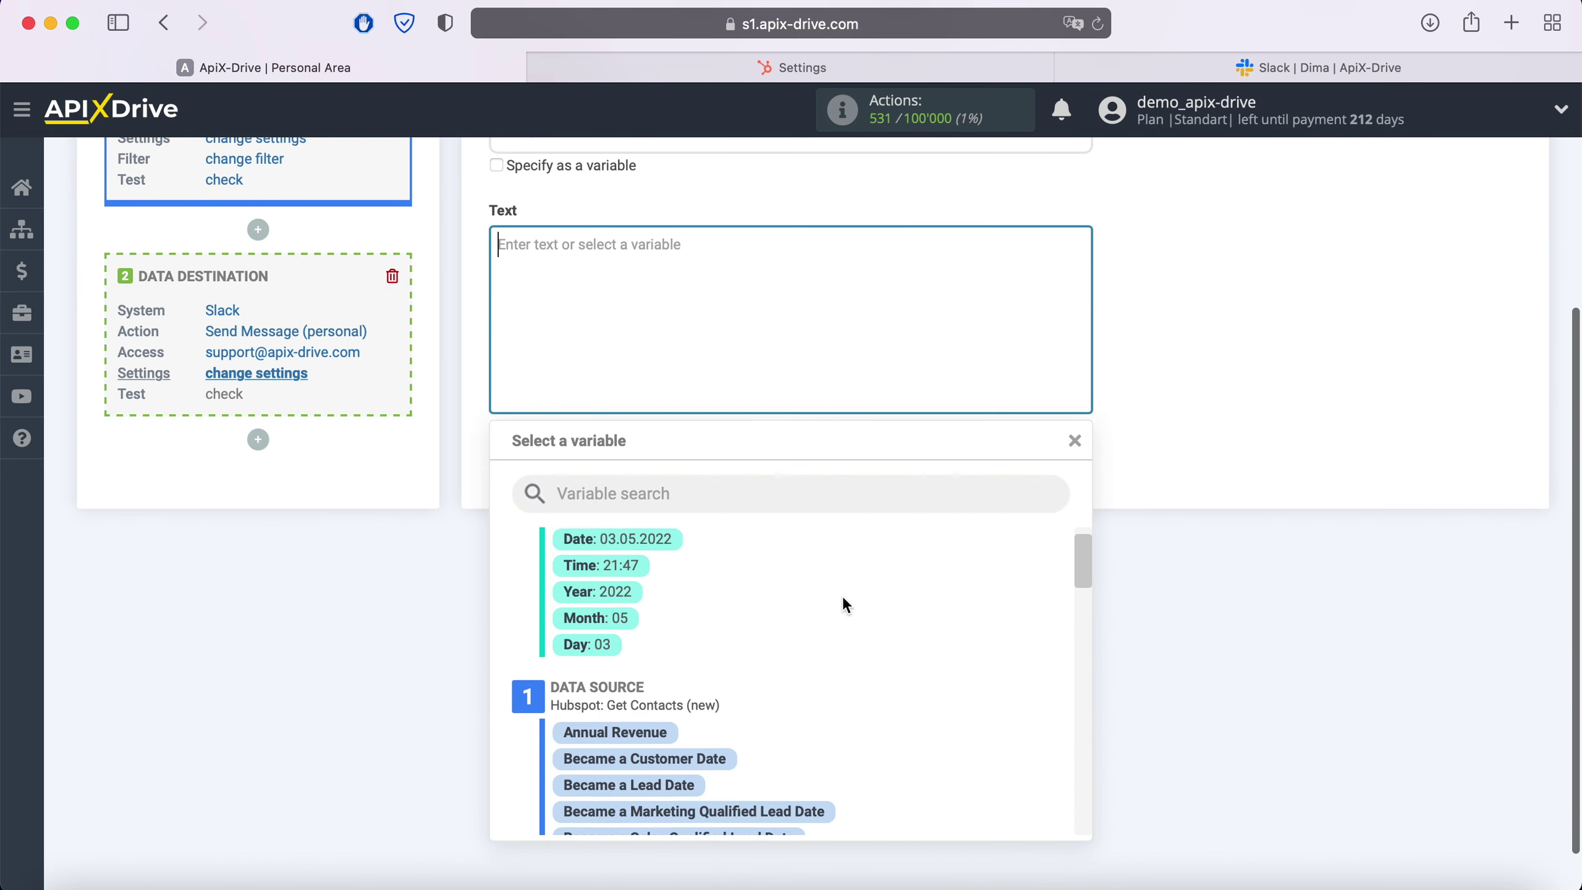
pyautogui.scroll(-2, 843, 596)
pyautogui.click(866, 810)
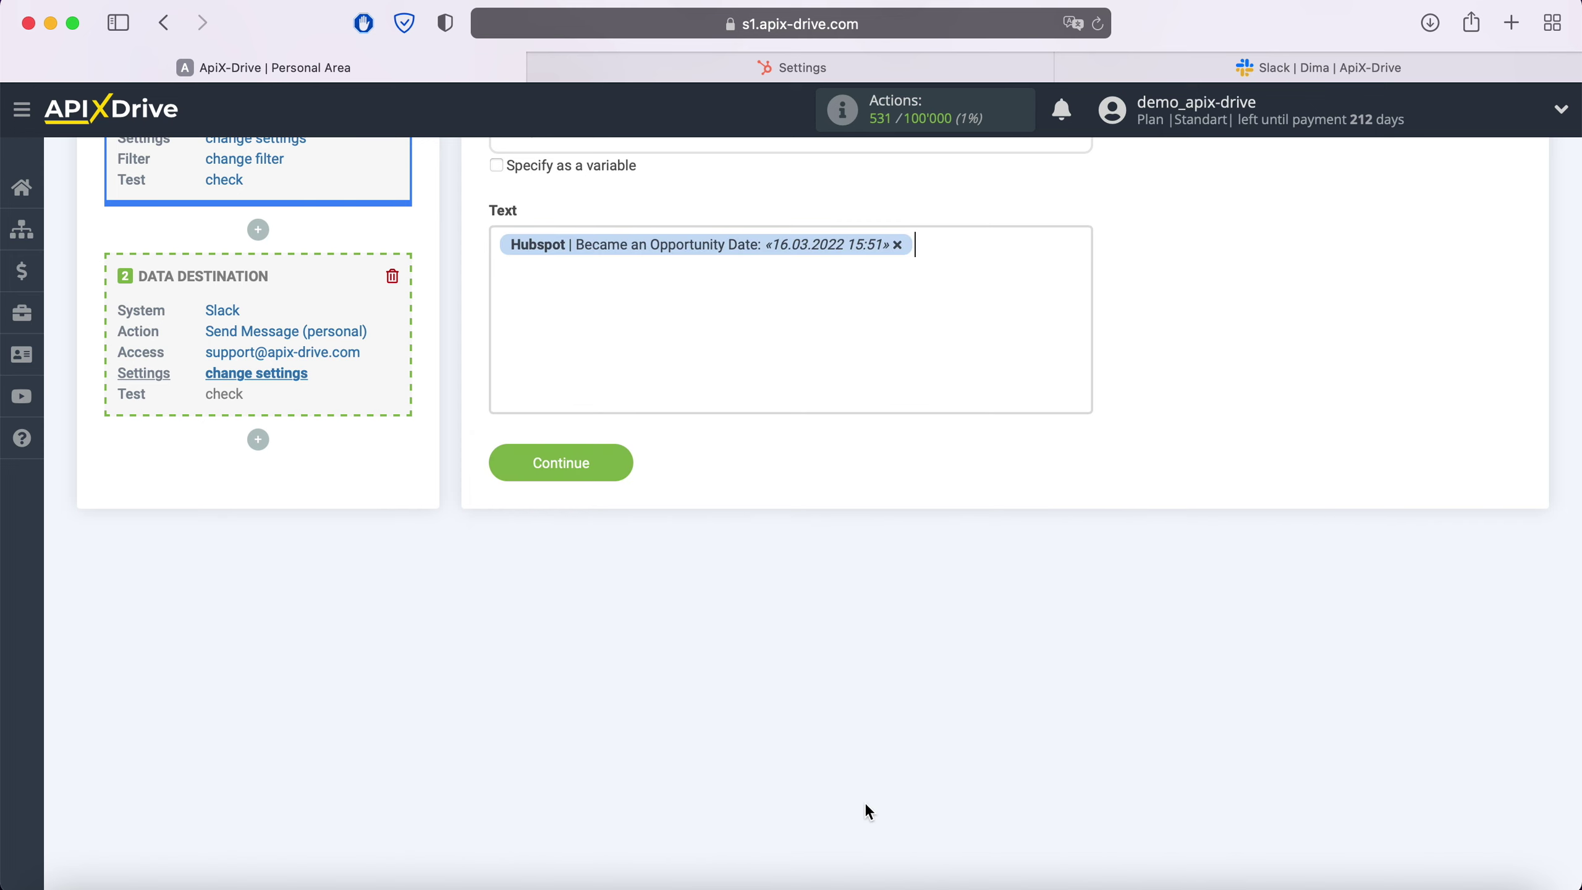
pyautogui.click(557, 285)
pyautogui.write('New Contact ')
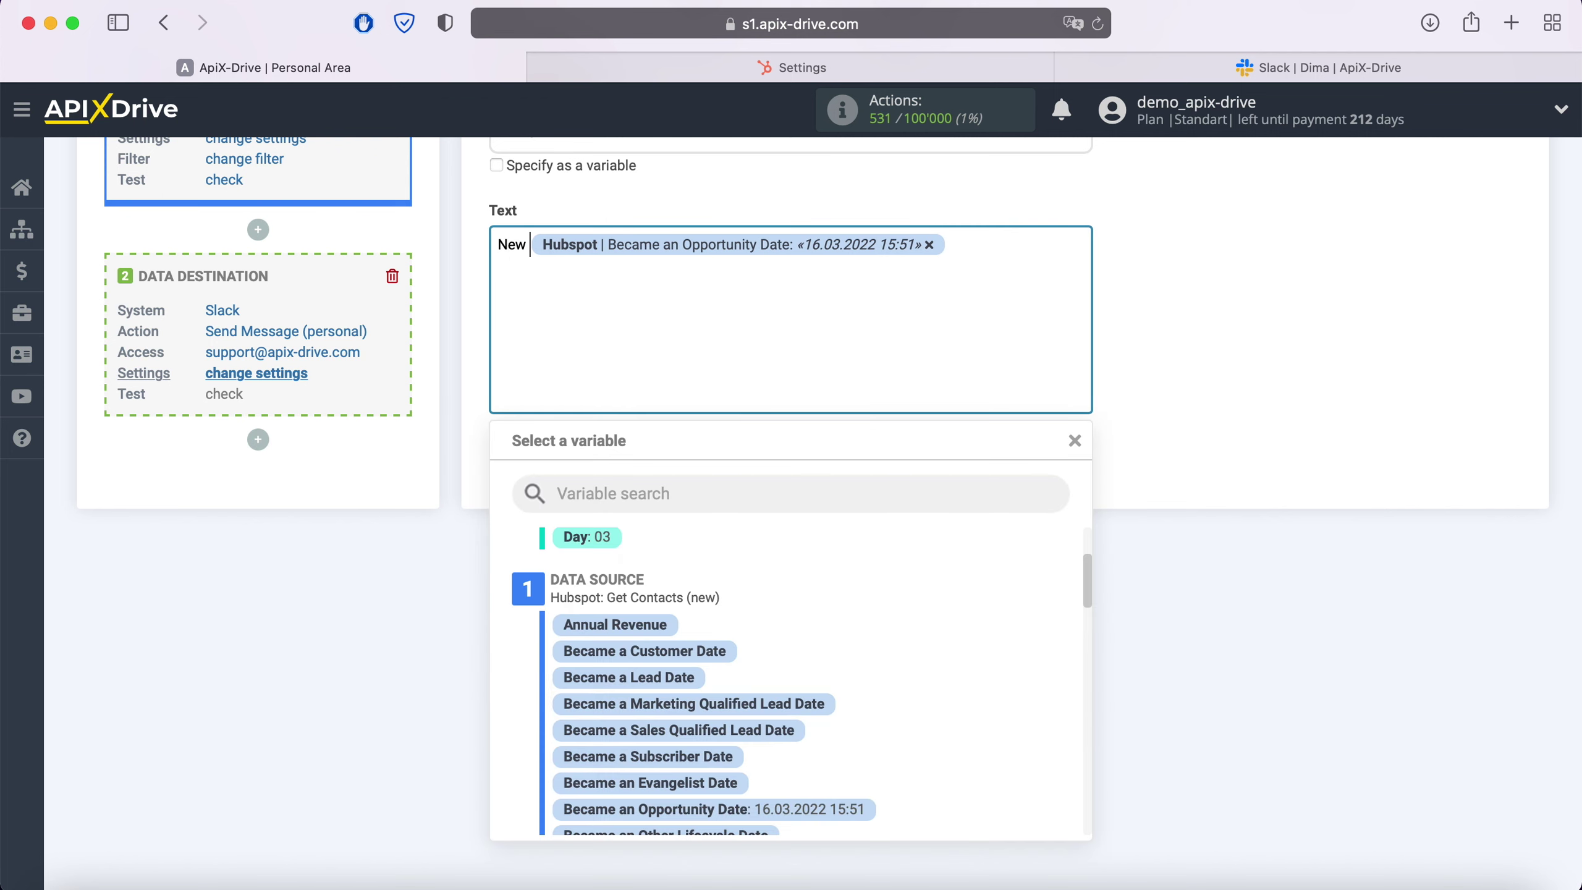
pyautogui.write('from ')
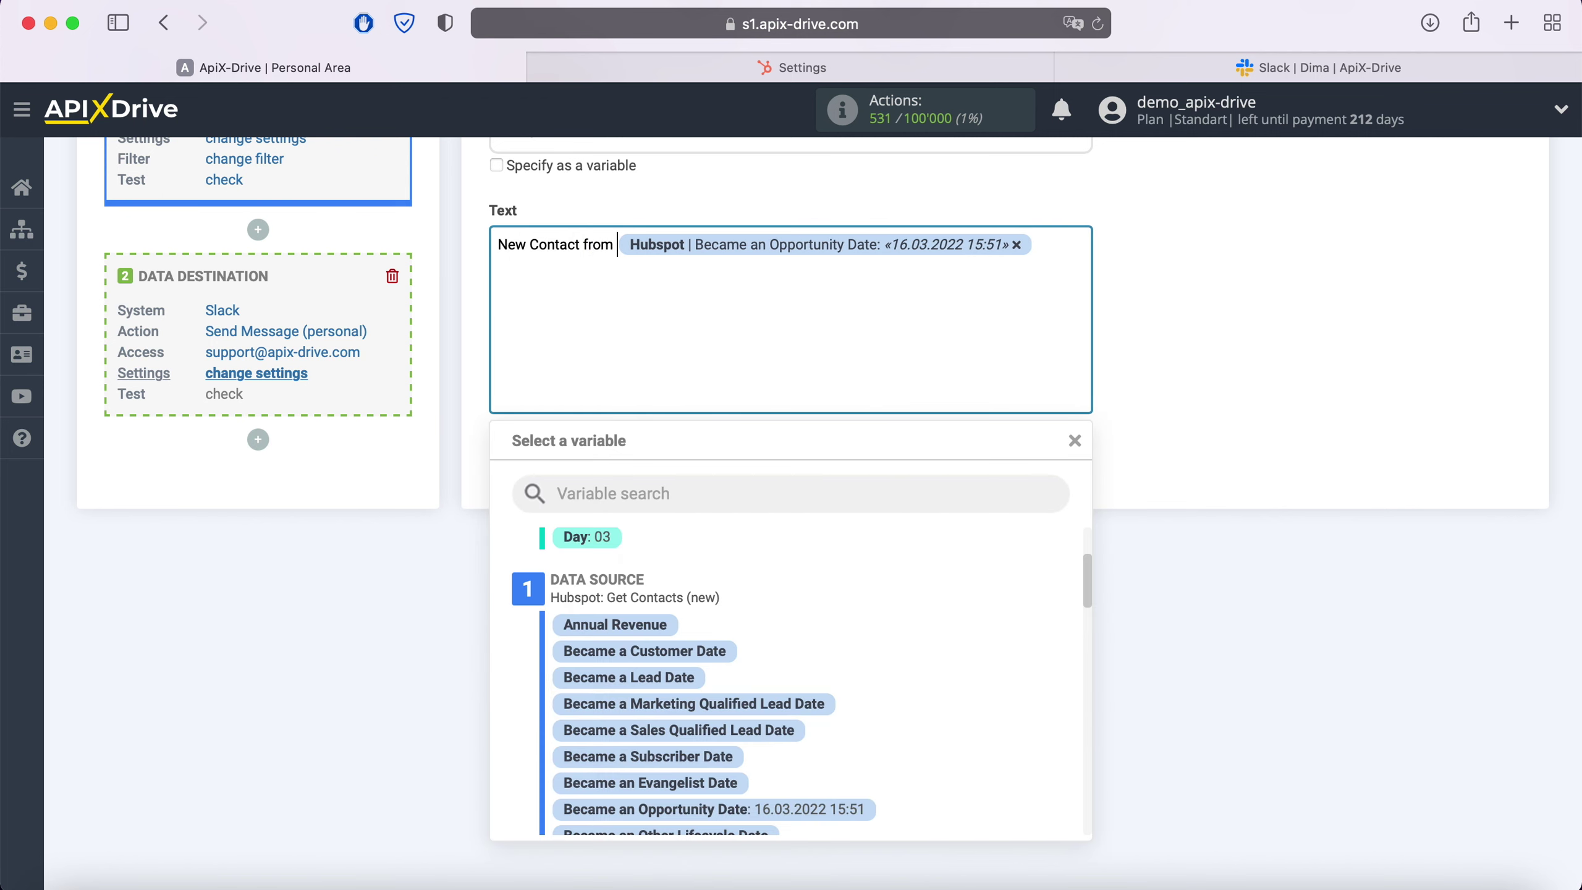
pyautogui.write('Hubspot')
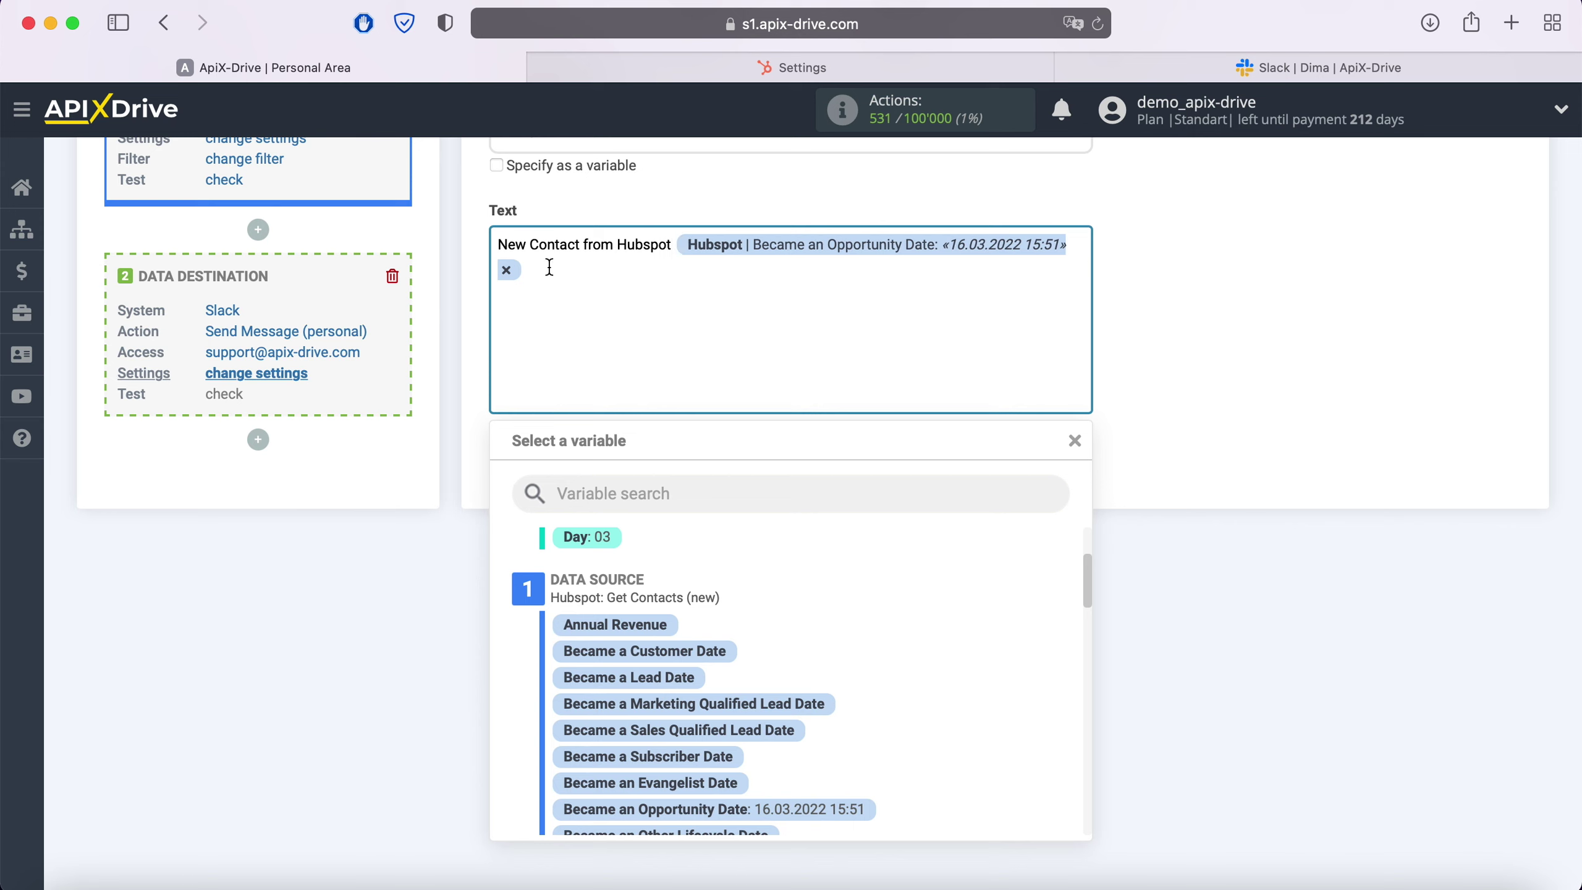
pyautogui.press('Return')
# Add a 'Name' line with First and Last Name, and an 'Email' line with Email
pyautogui.write('Name')
pyautogui.scroll(-5, 946, 673)
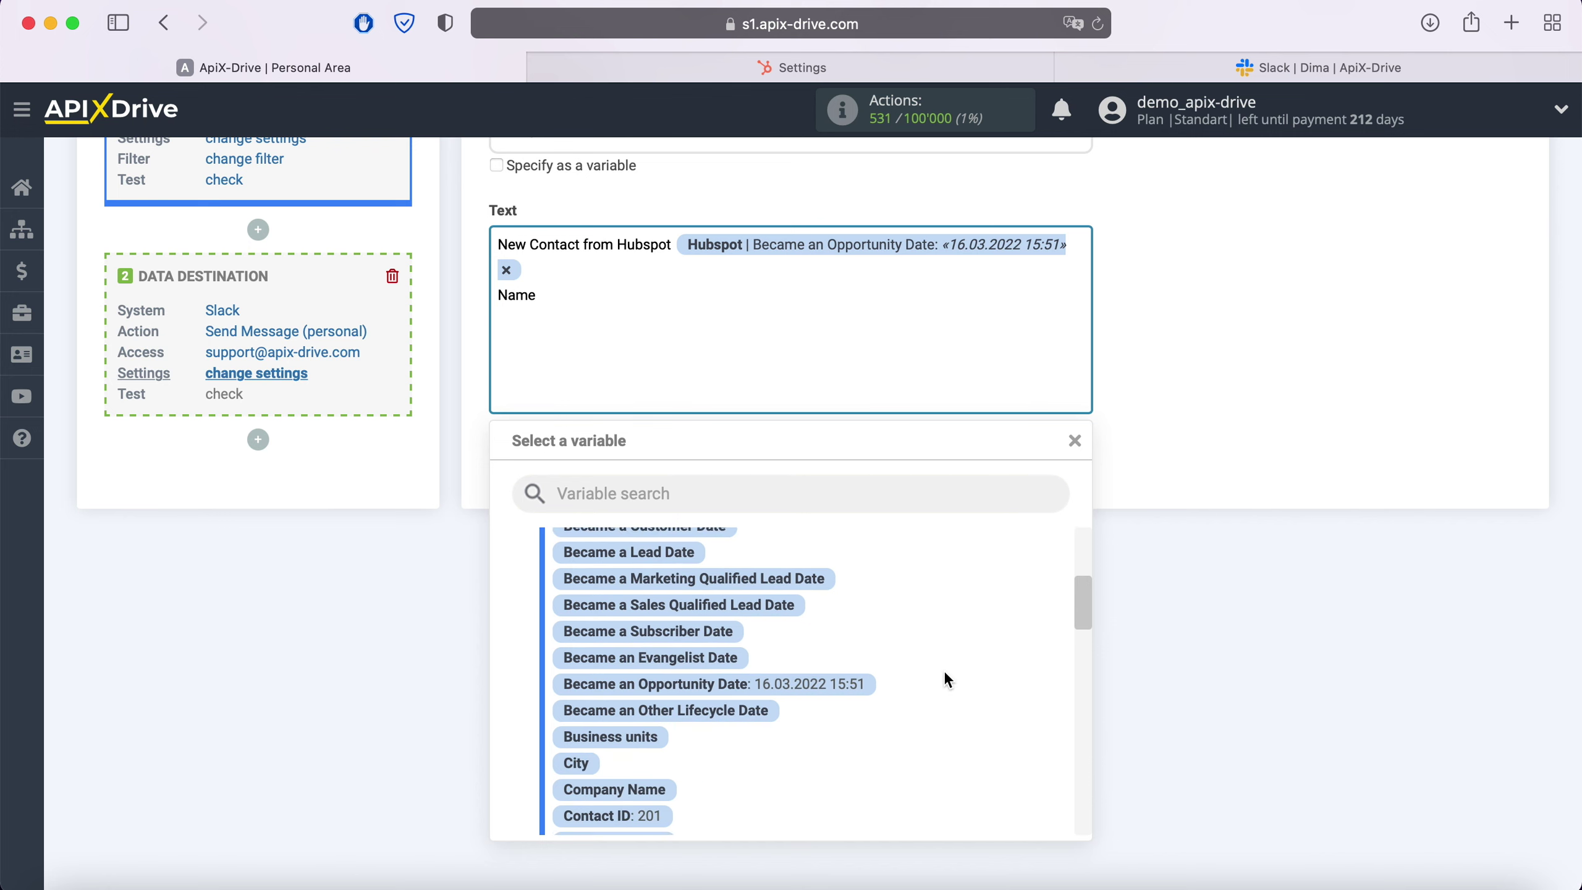
pyautogui.scroll(-4, 945, 670)
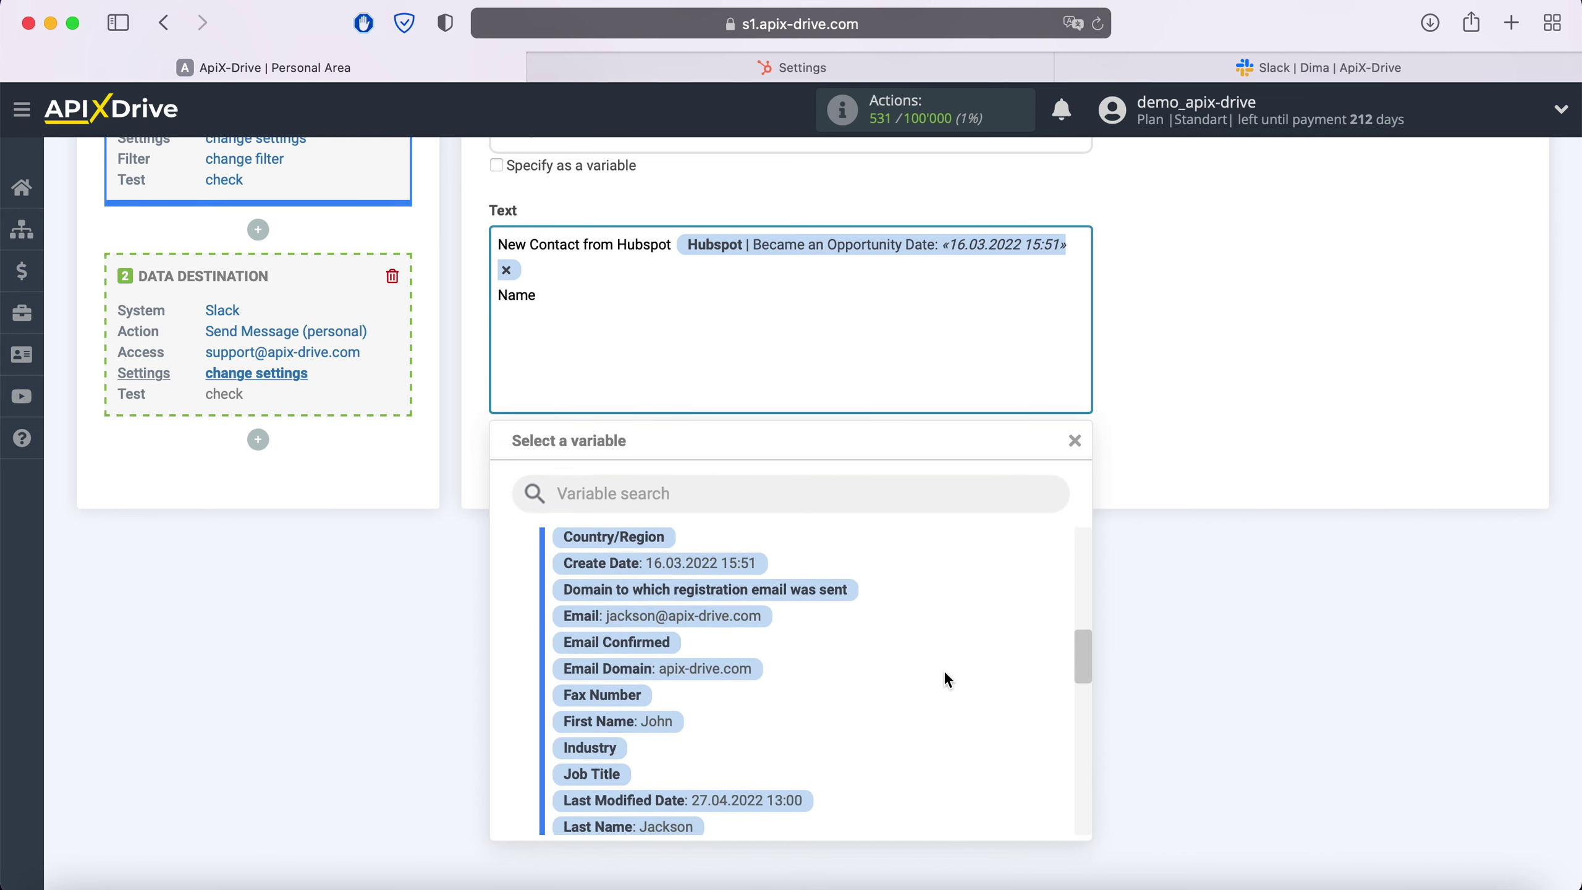
pyautogui.click(655, 670)
pyautogui.click(798, 293)
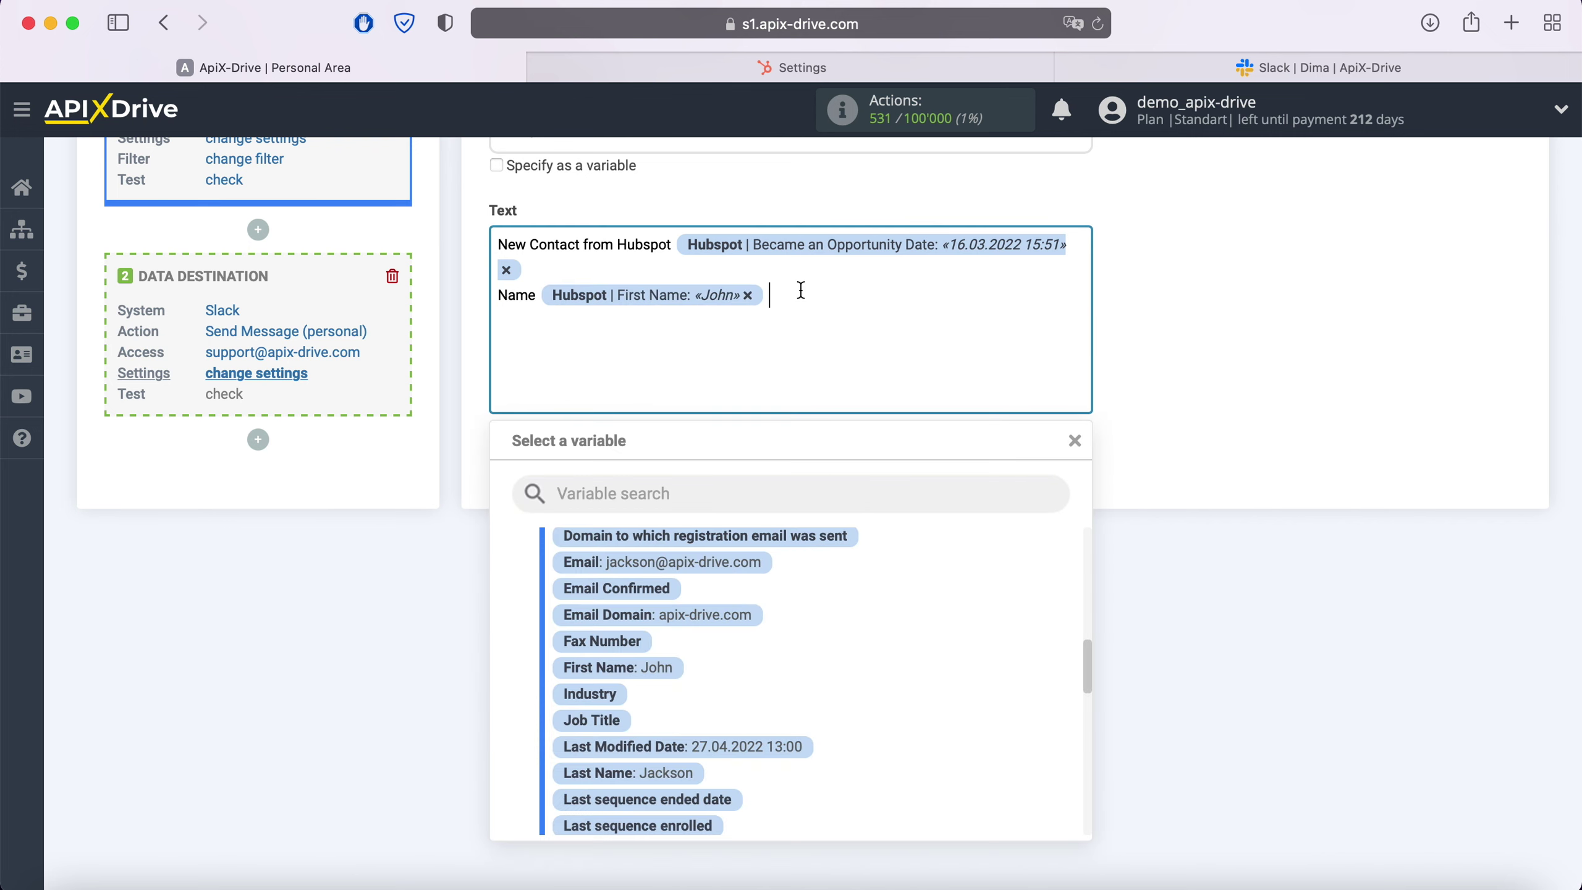
pyautogui.click(686, 779)
pyautogui.press('Return')
pyautogui.write('Email')
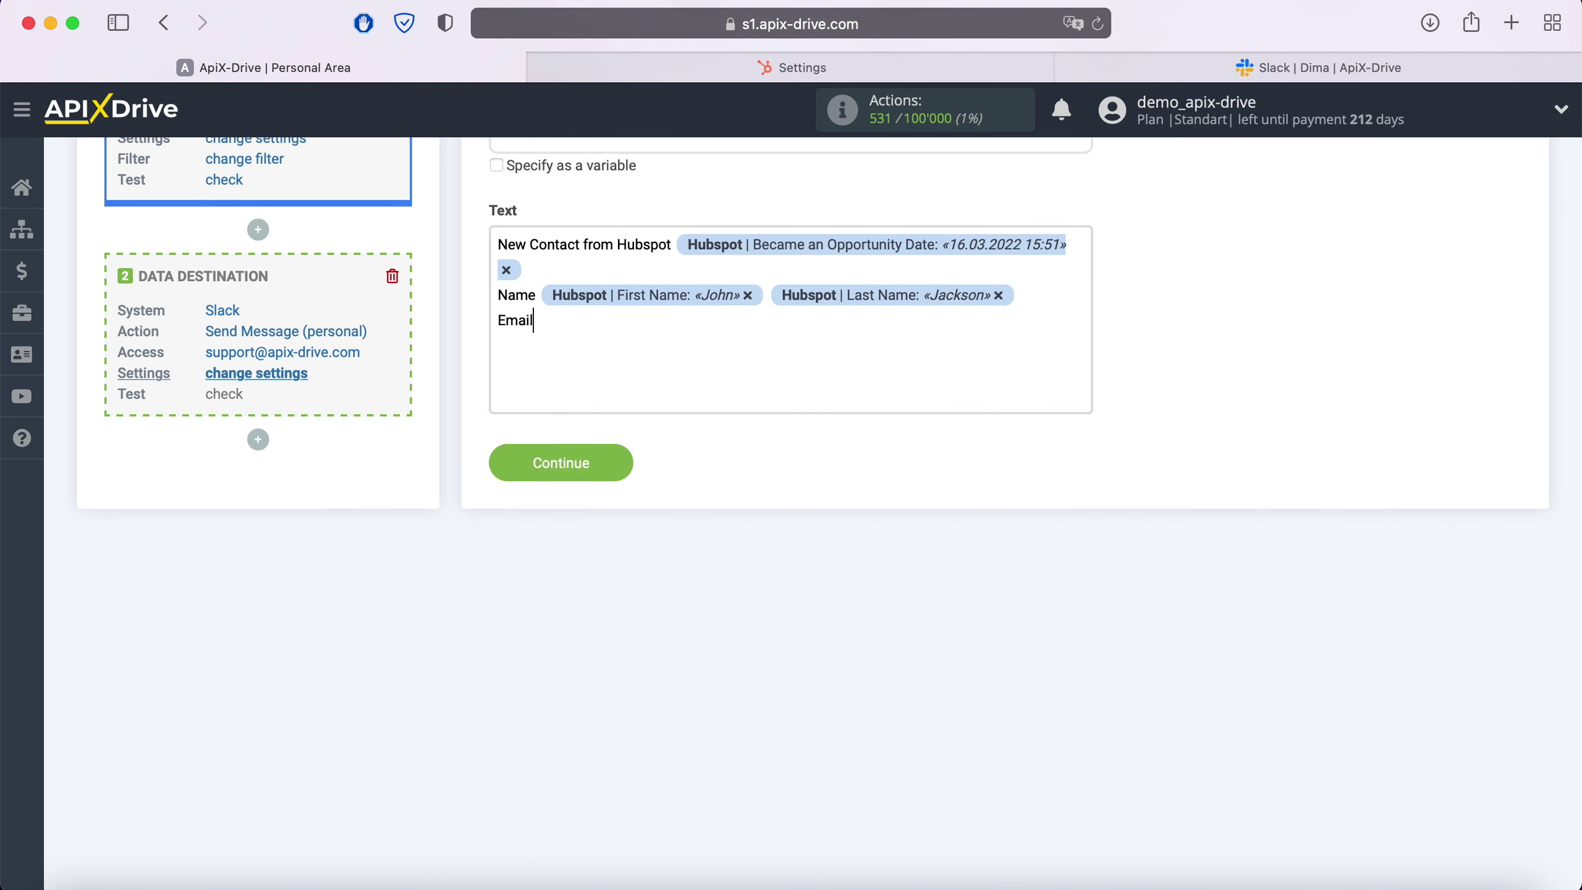
pyautogui.click(593, 327)
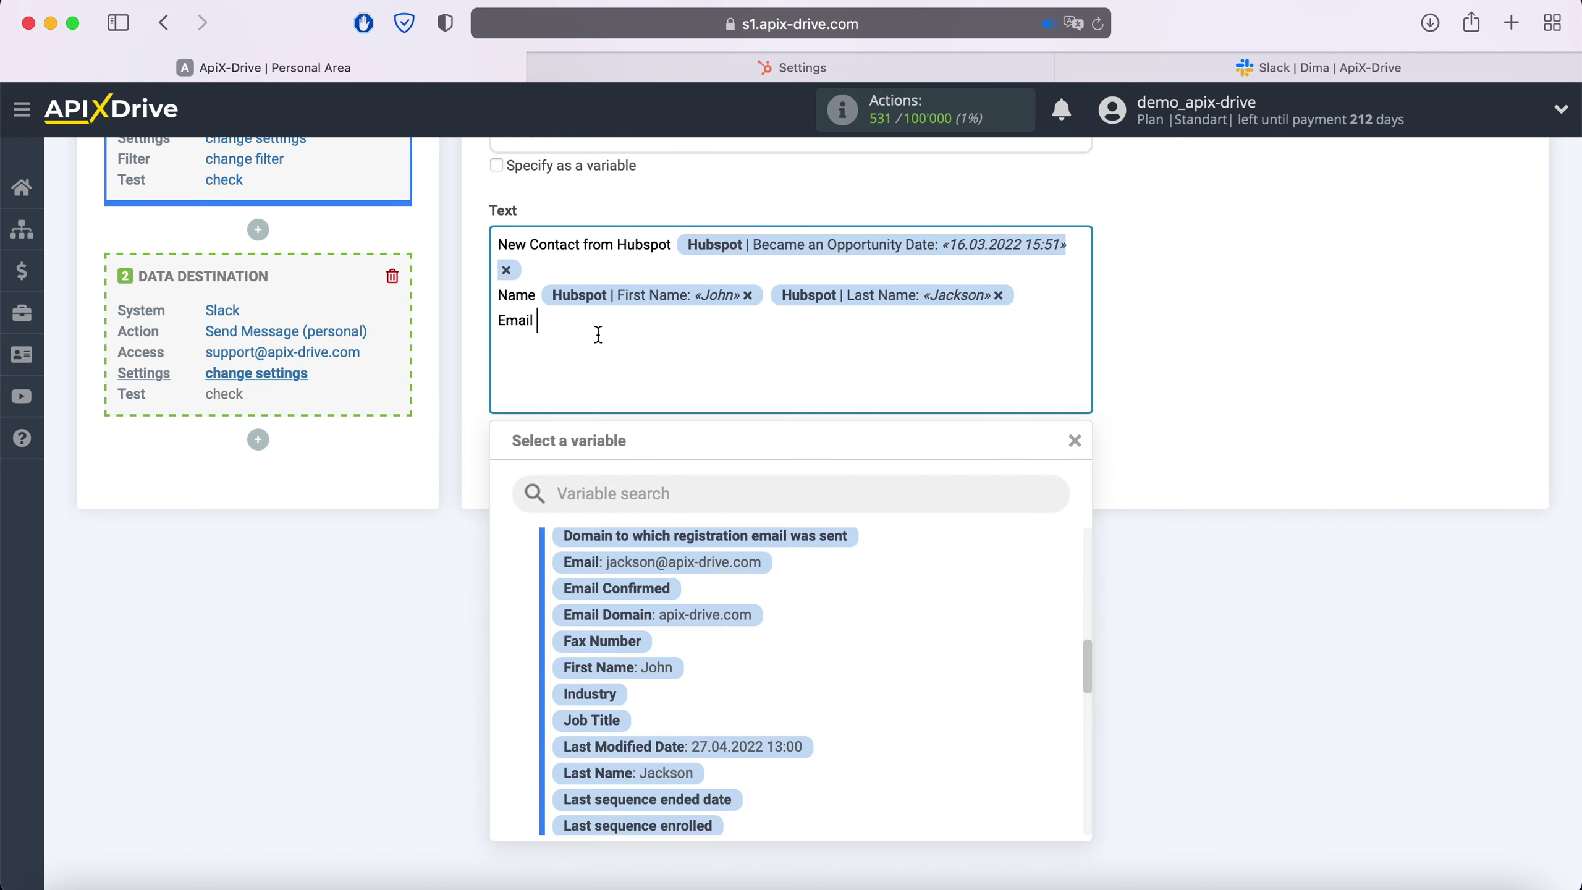
pyautogui.click(658, 520)
# Add a 'Phone' line with Mobile Phone Number and continue to the test preview
pyautogui.press('Return')
pyautogui.write('Phone')
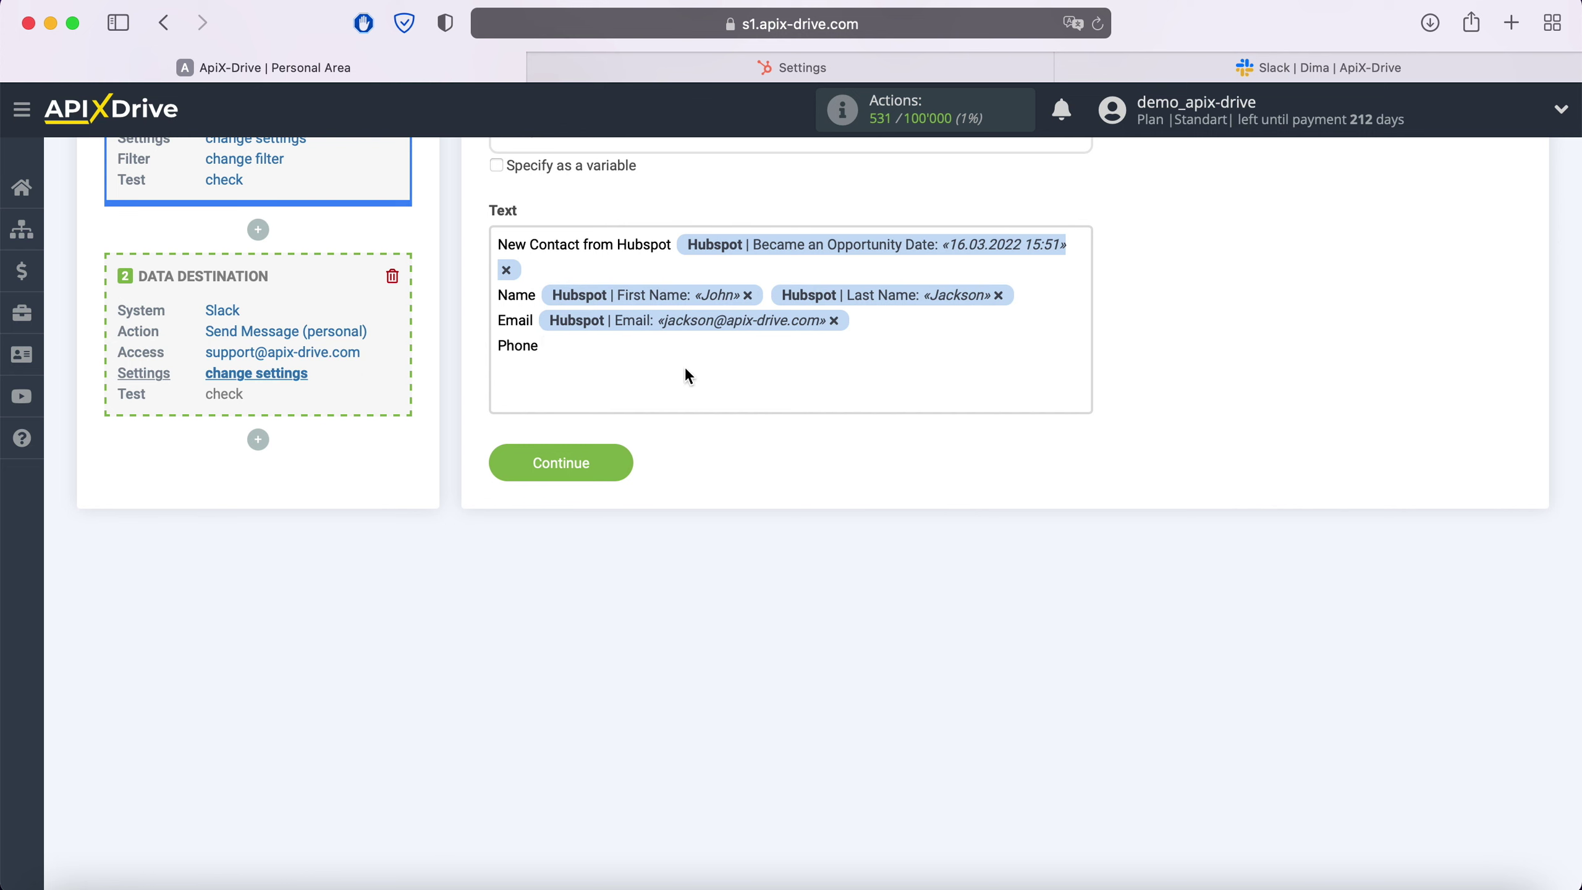
pyautogui.click(685, 366)
pyautogui.scroll(-5, 912, 665)
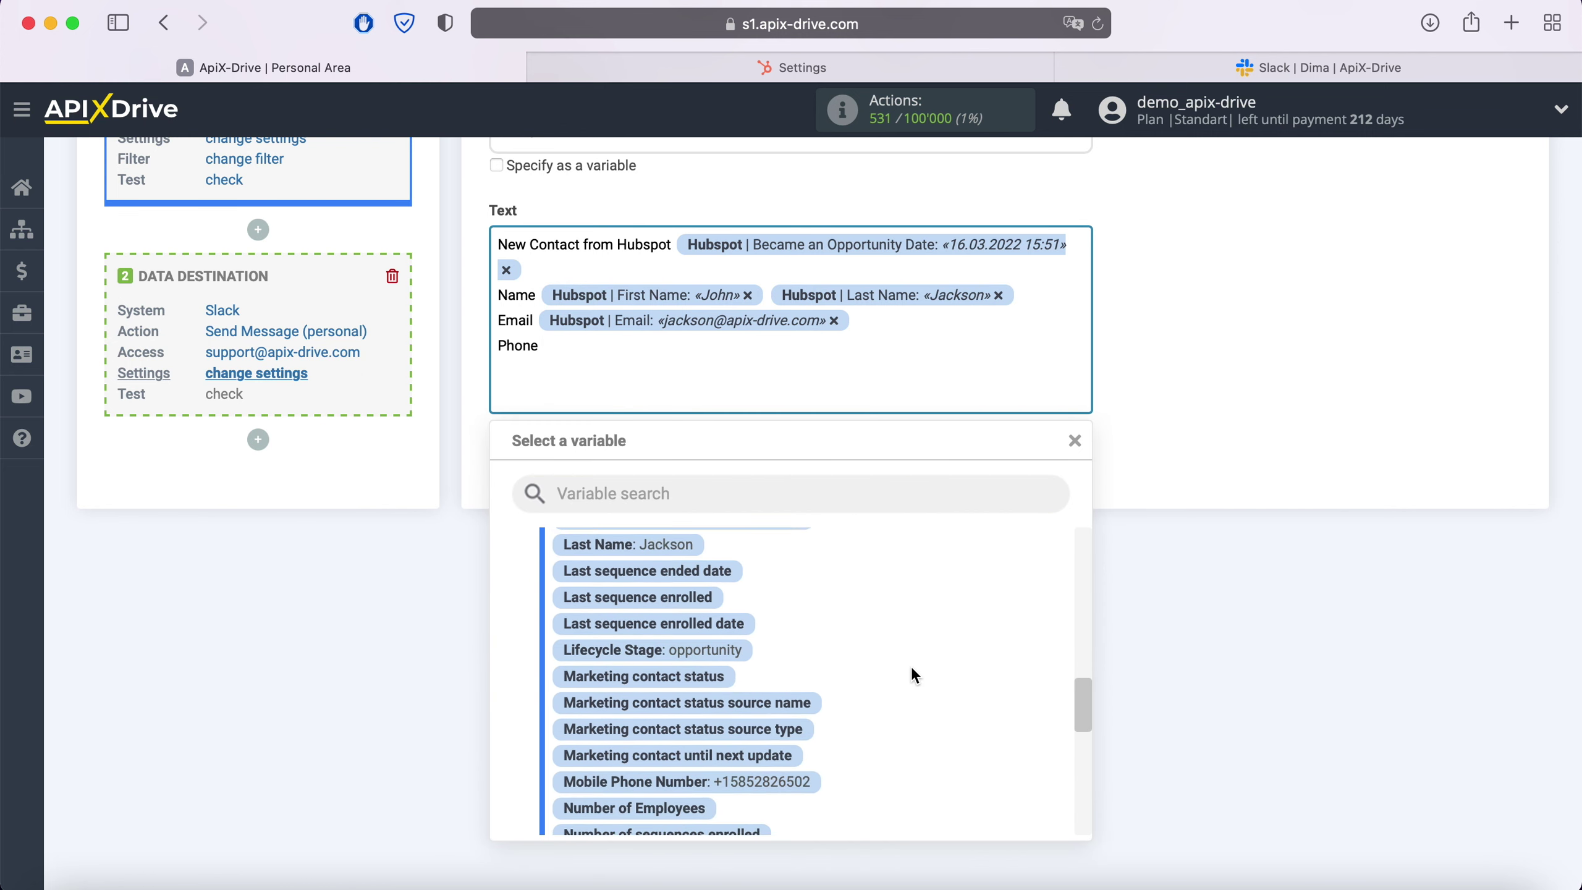
pyautogui.click(812, 688)
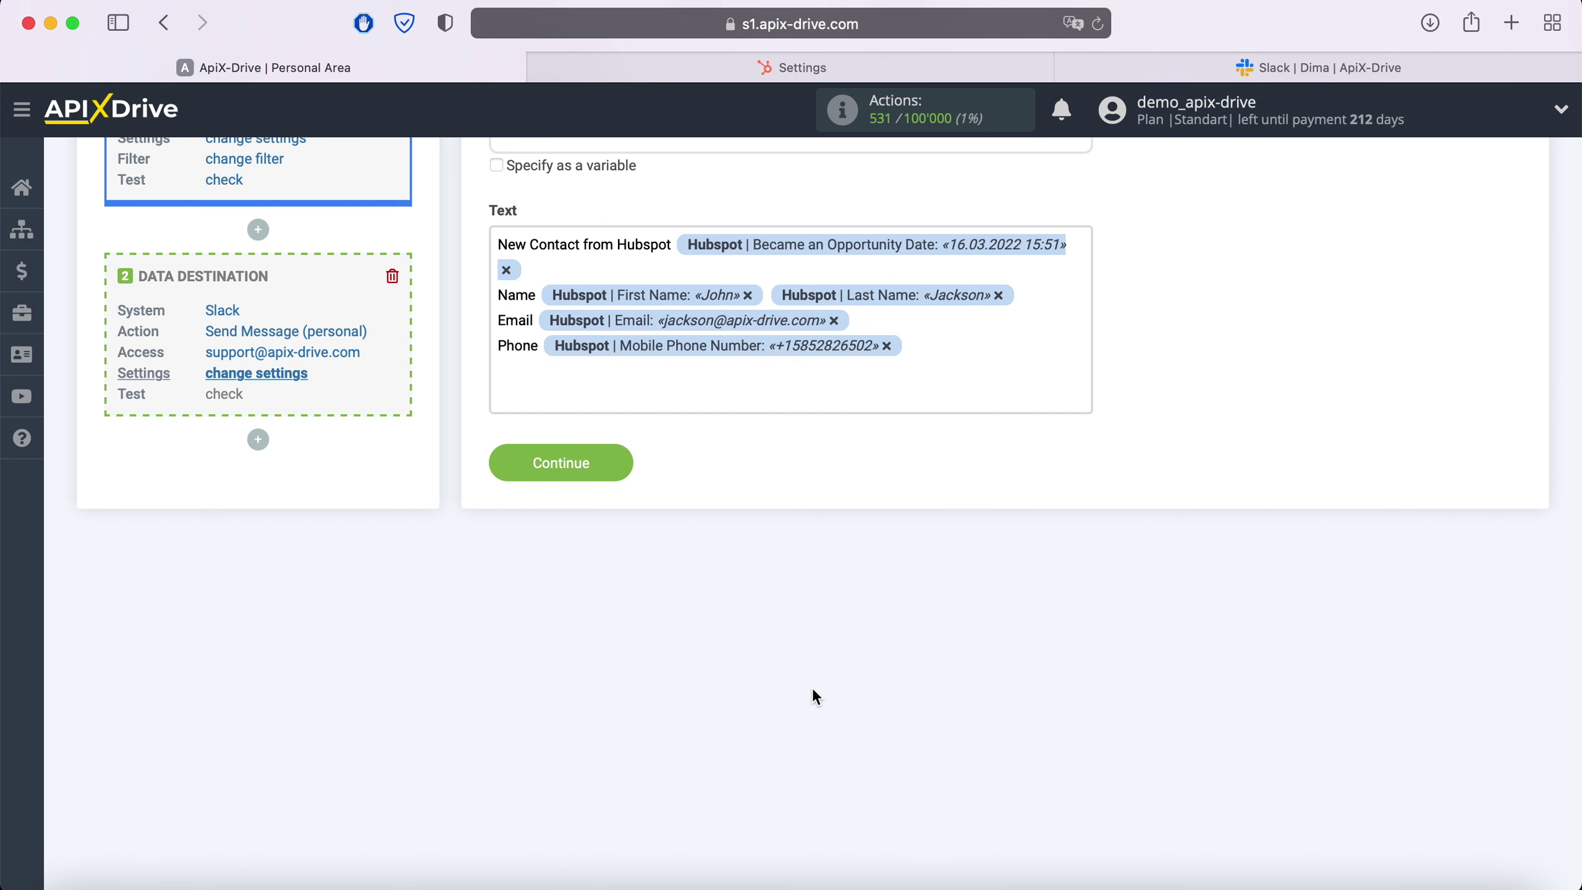
pyautogui.click(621, 463)
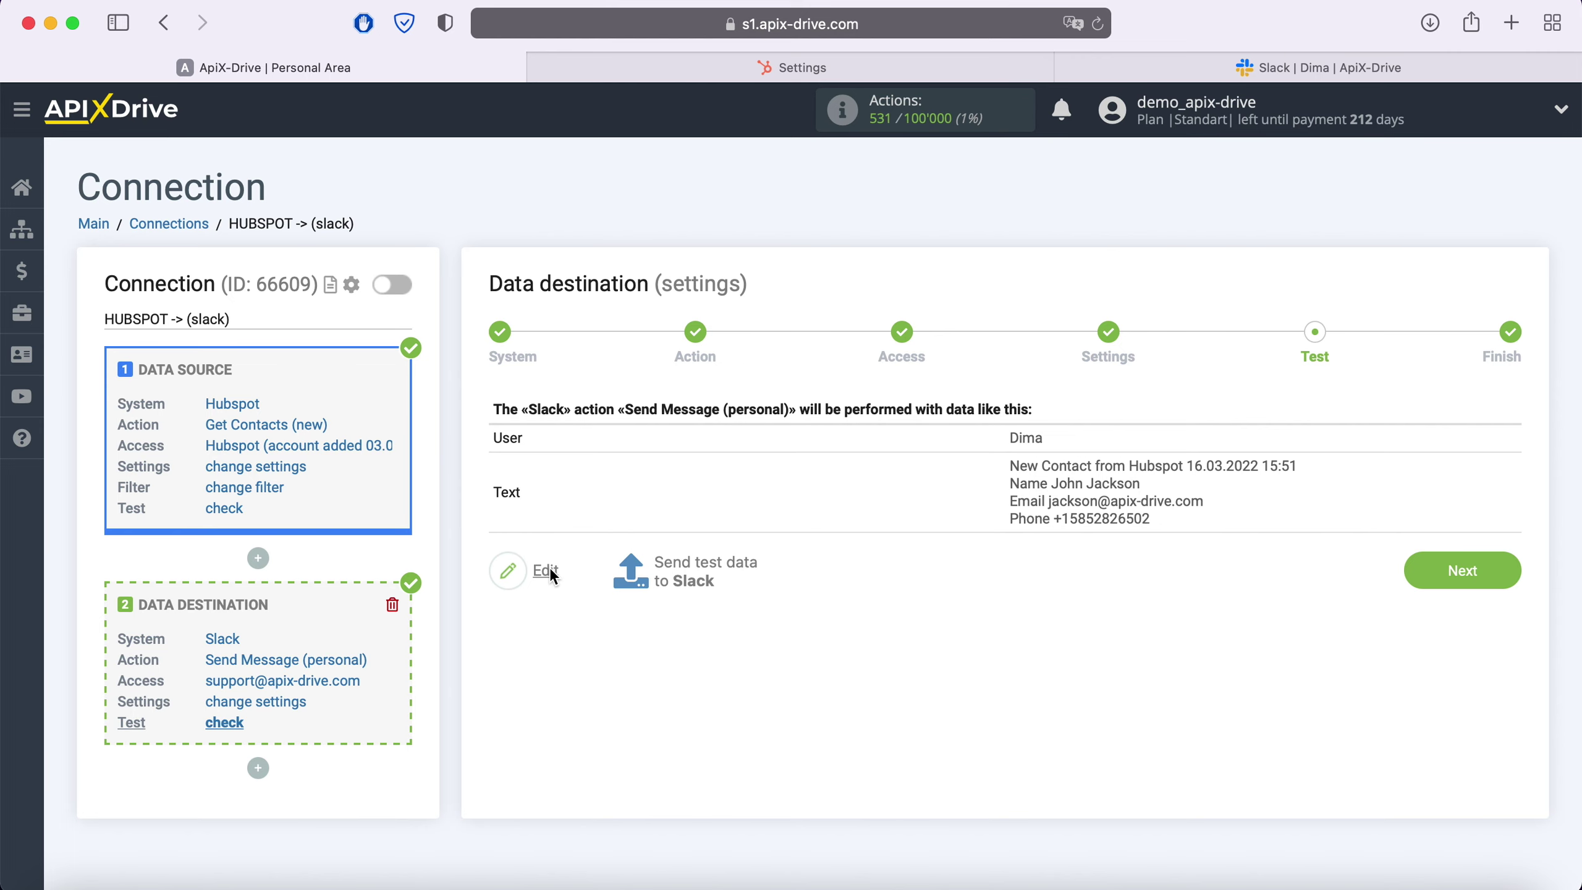
# Send the HubSpot test contact to Slack and check its name, email and phone in Slack
pyautogui.click(707, 571)
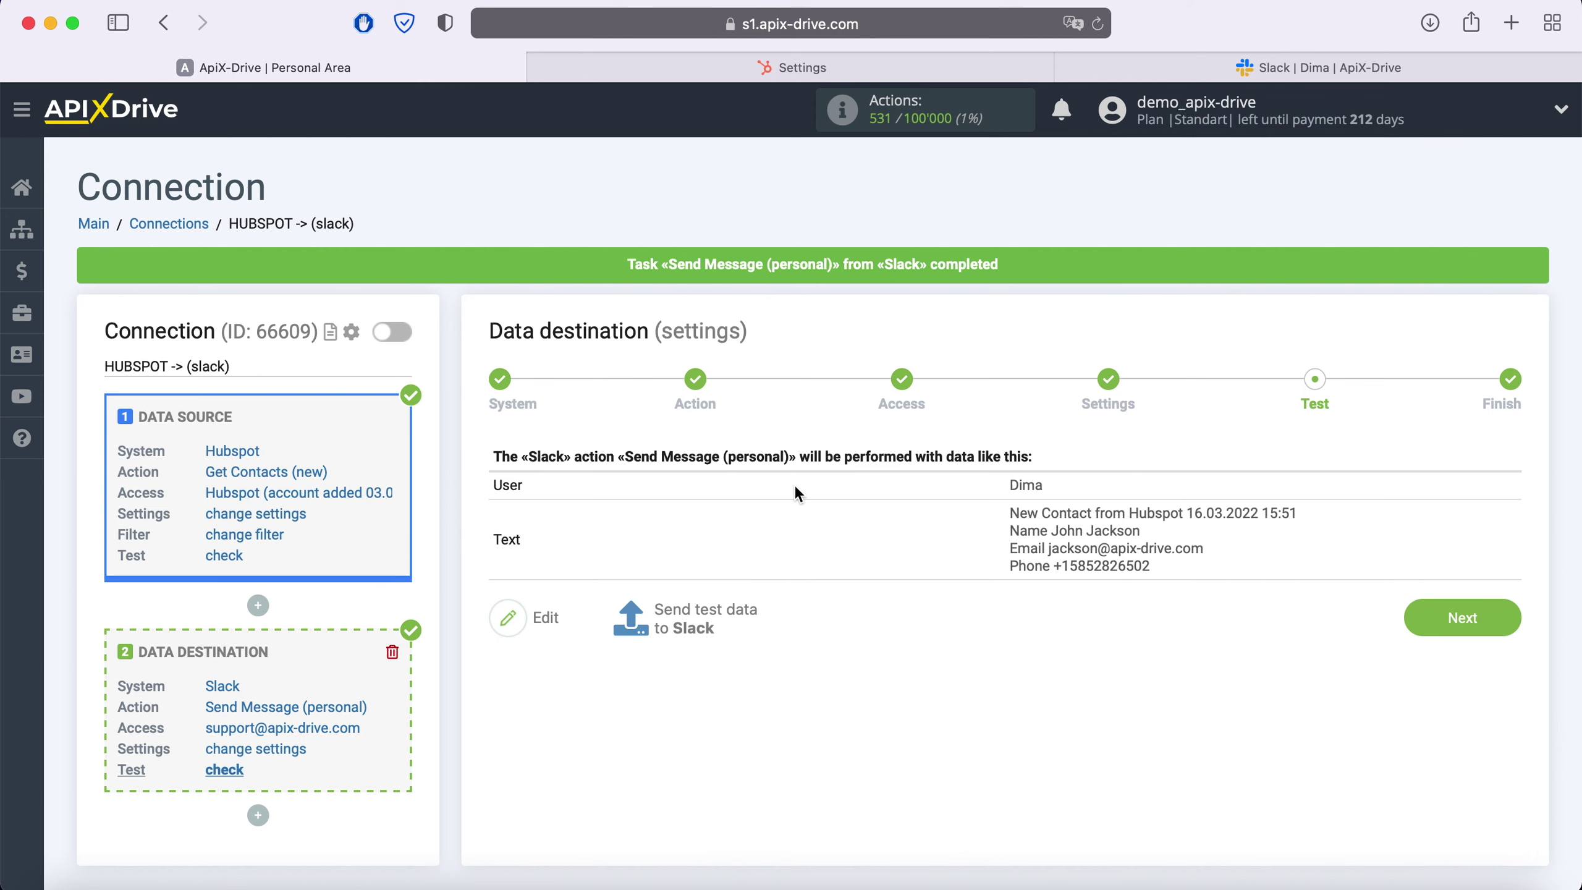
pyautogui.click(1243, 68)
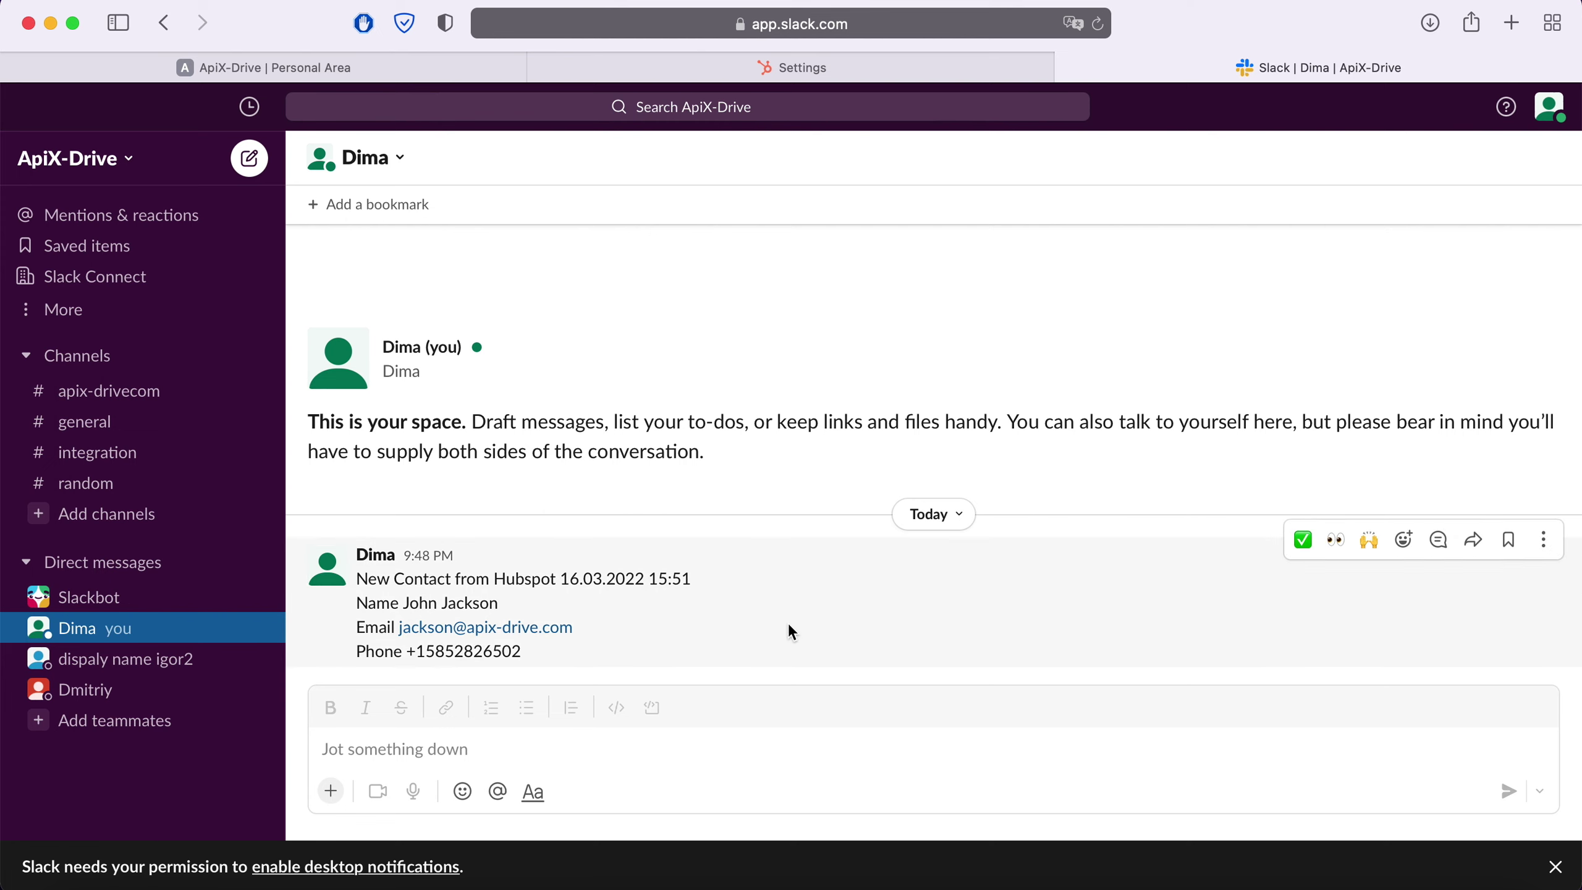
# Return to ApiX-Drive and advance past the Test step to the Finish step
pyautogui.click(380, 74)
pyautogui.click(1513, 629)
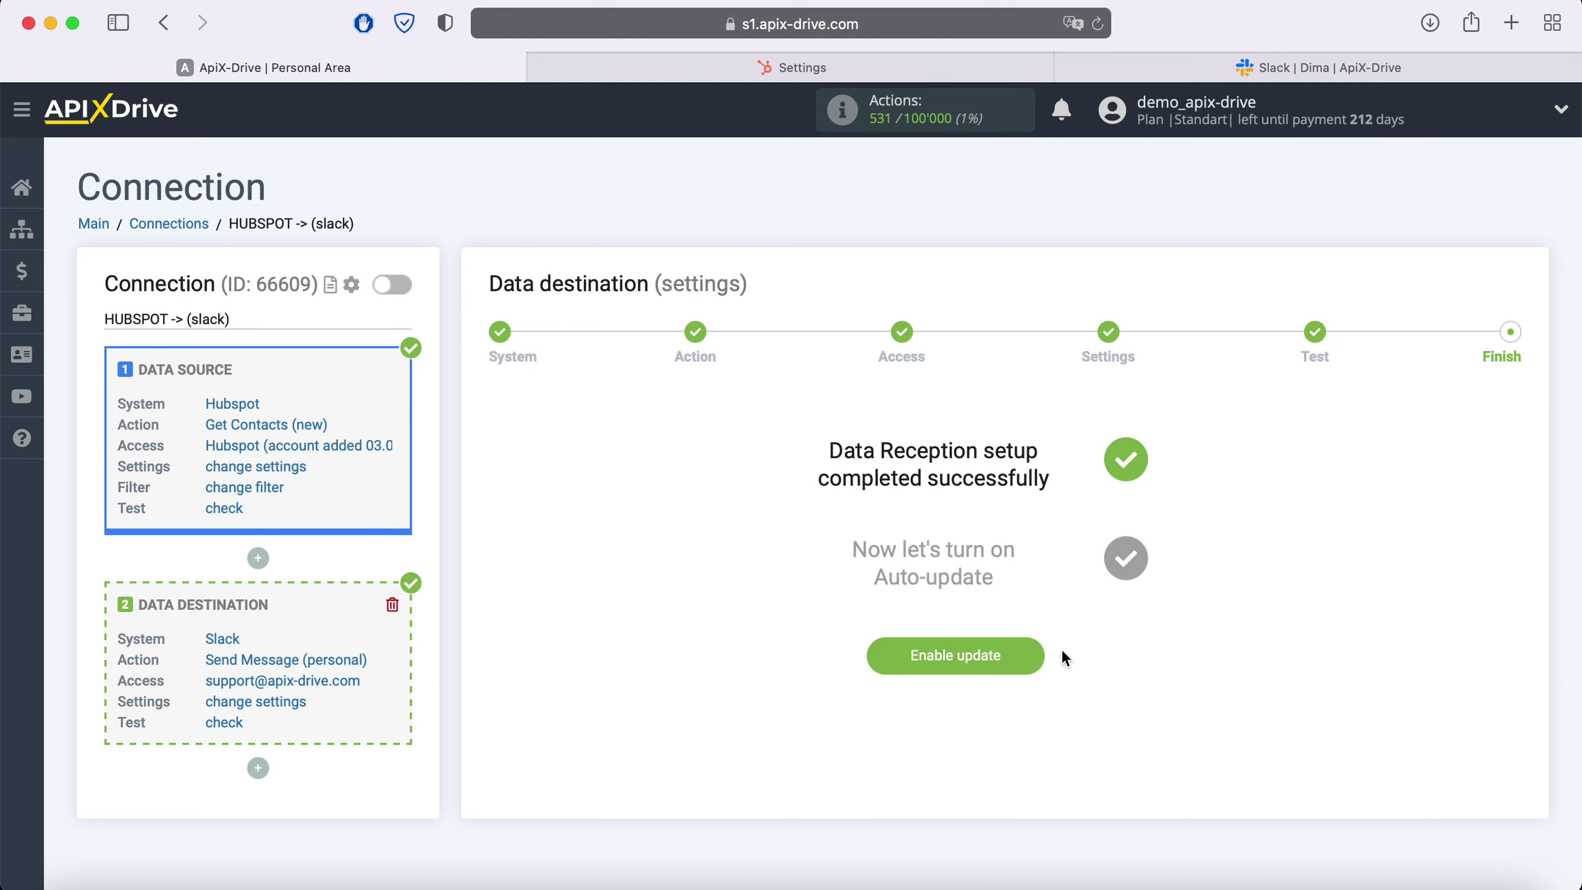
# Enable auto-update on the HUBSPOT -> (slack) connection with a 5-minute update interval
pyautogui.click(1036, 652)
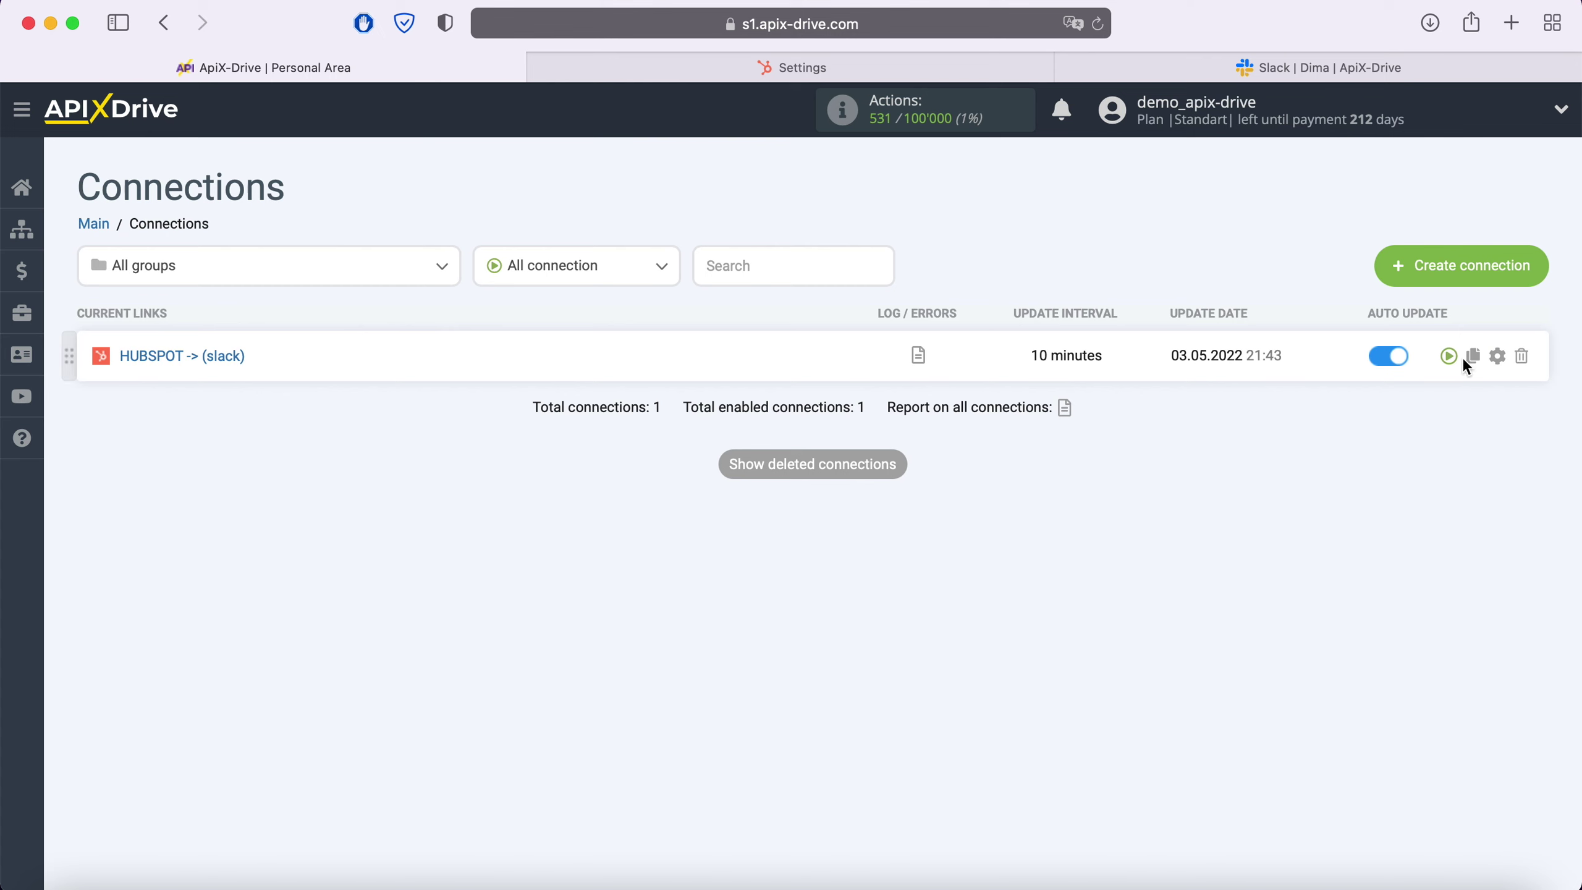
pyautogui.click(1499, 356)
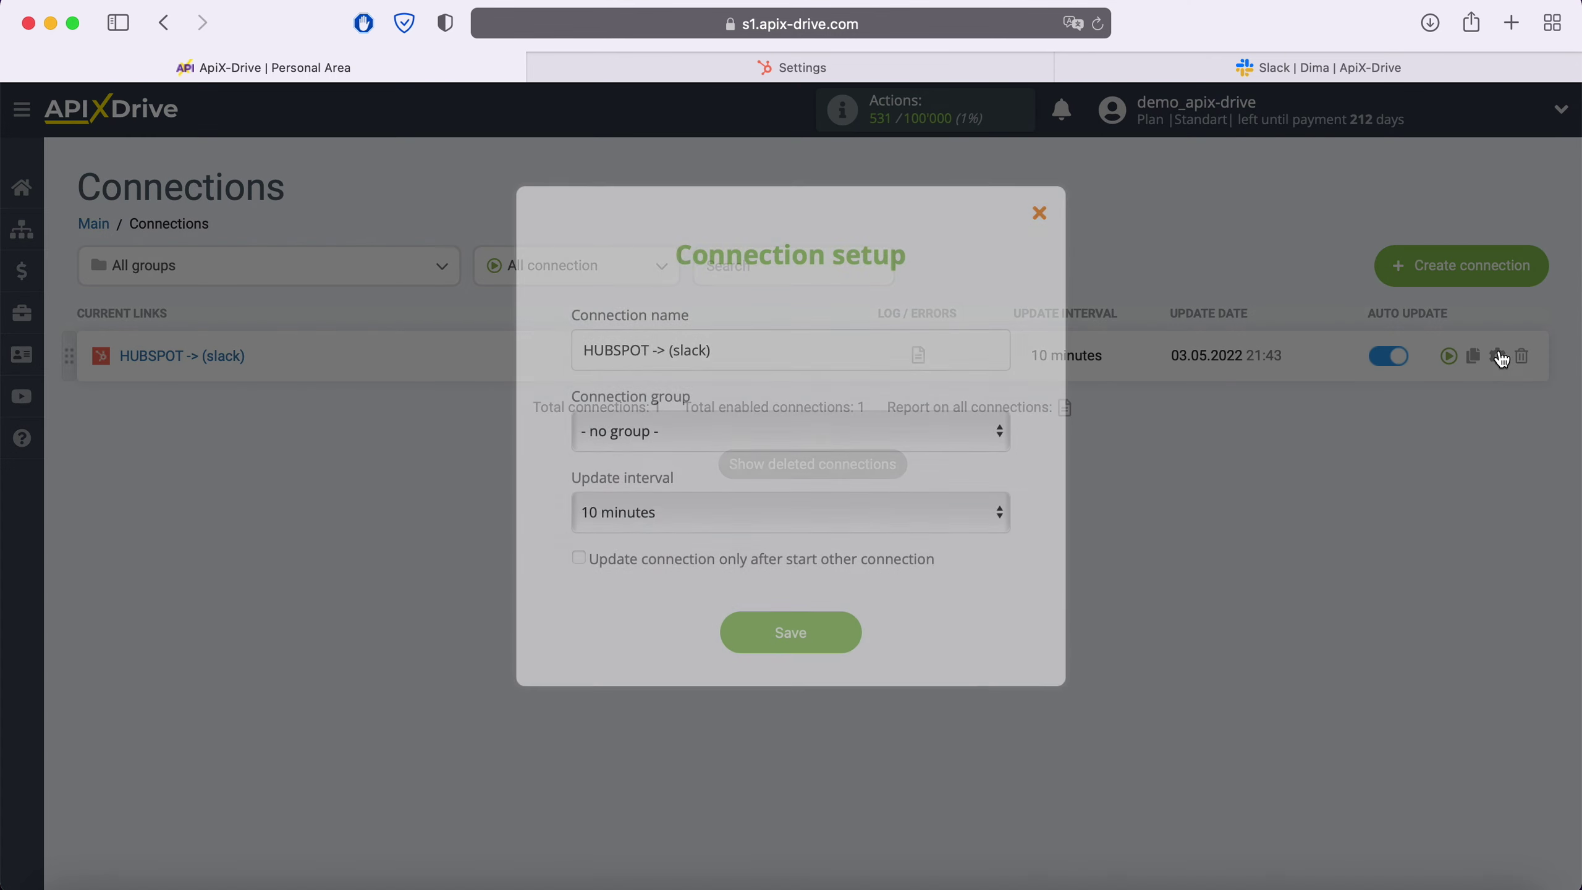
pyautogui.click(911, 507)
pyautogui.click(835, 477)
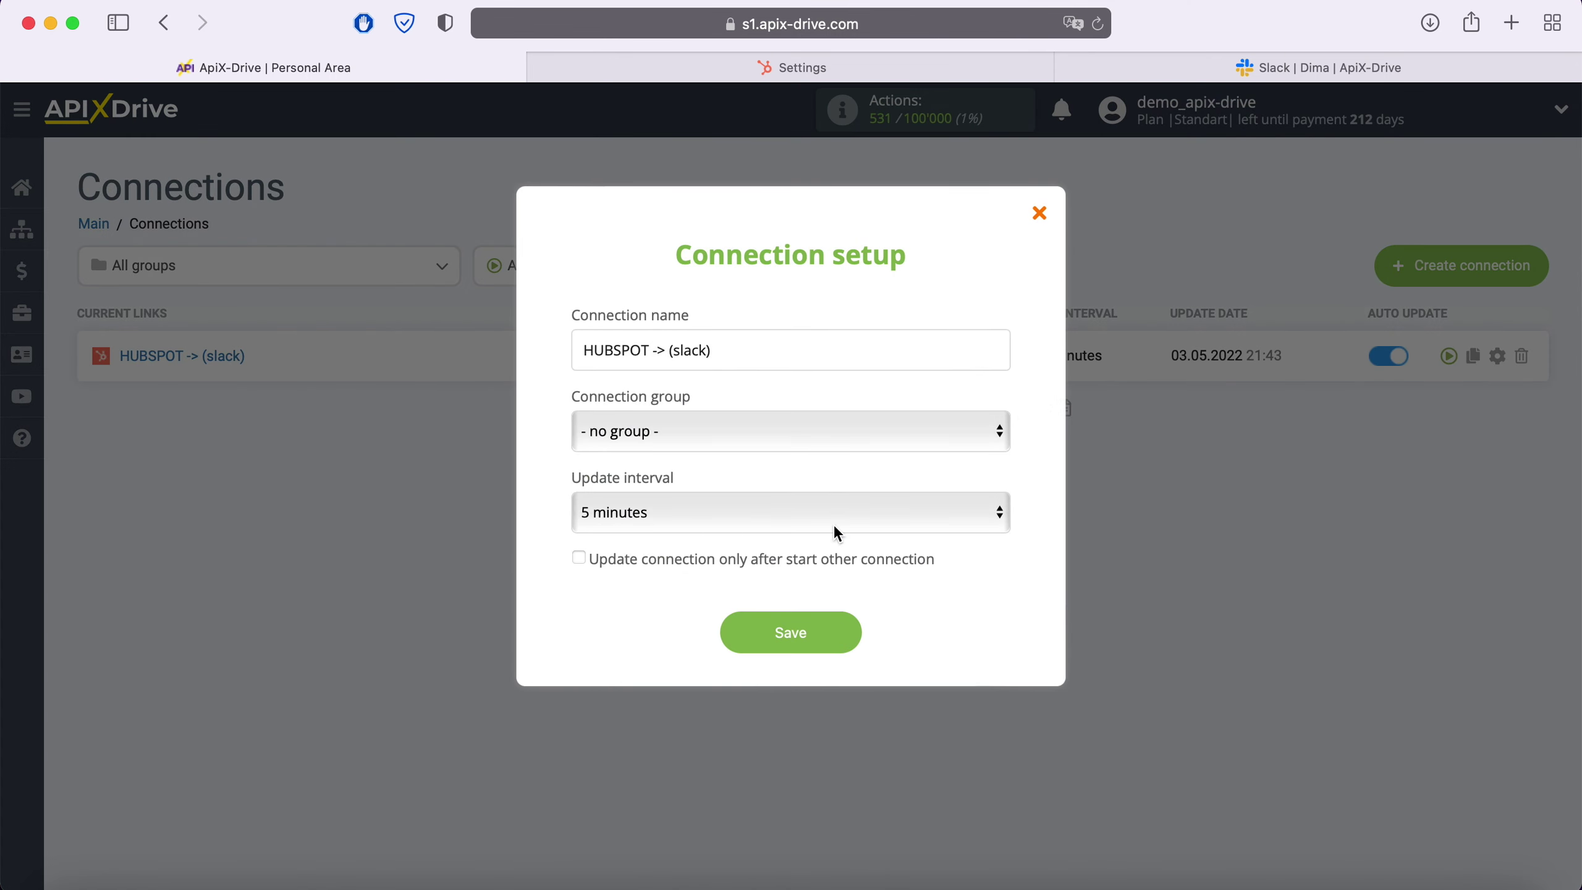
pyautogui.click(850, 635)
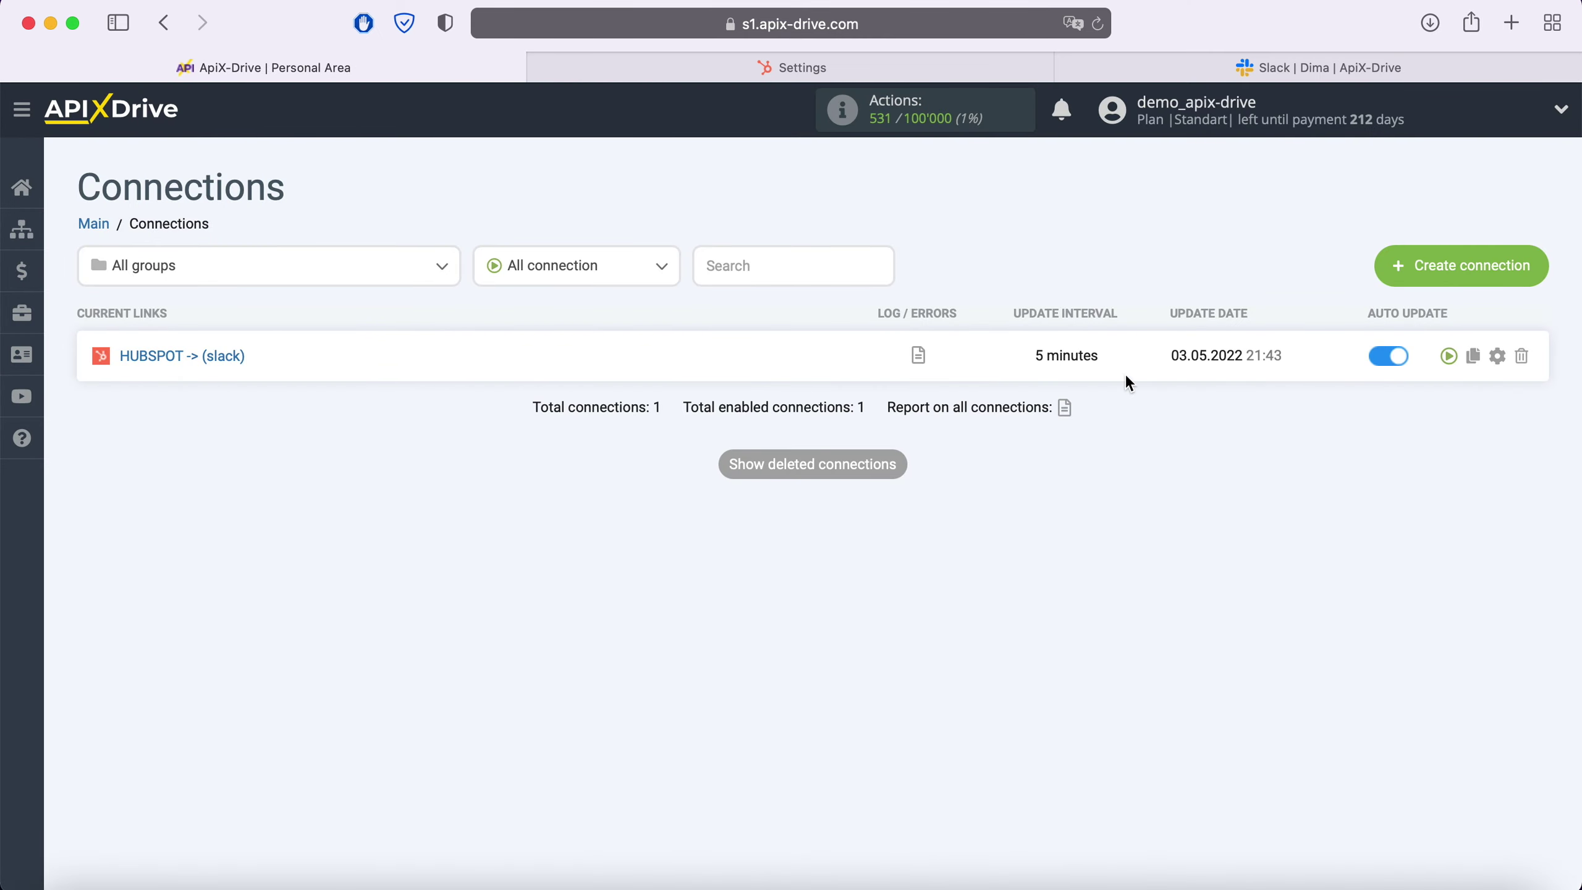